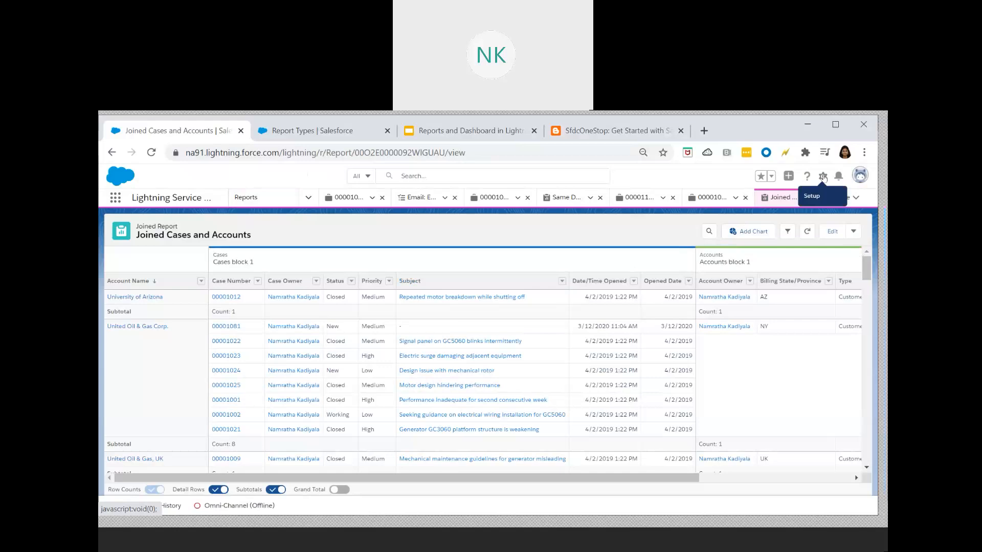
Open Setup, search the settings for "rep" and open the list of all custom report types under Report Types
{"action": "left_click", "coordinate": [822, 176]}
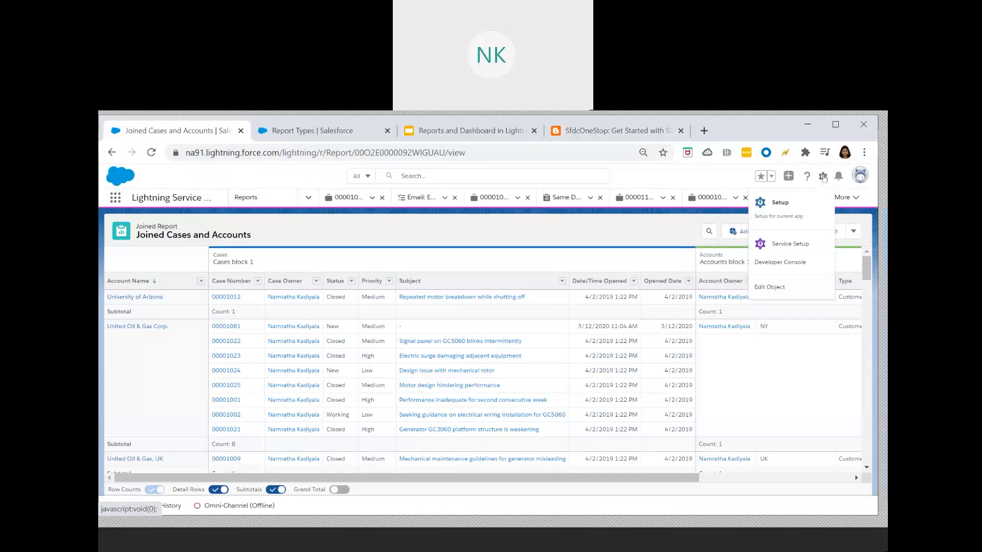
{"action": "left_click", "coordinate": [785, 201]}
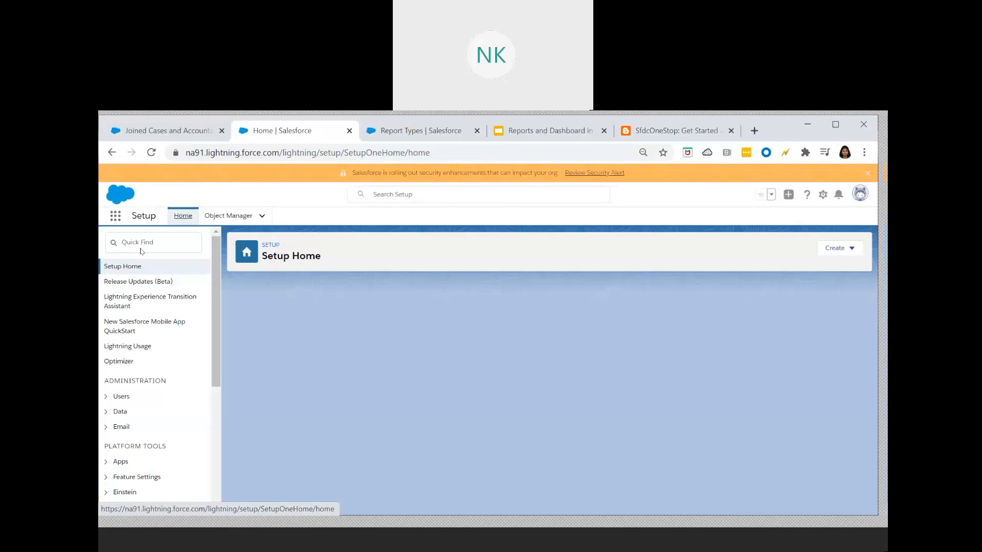
{"action": "left_click", "coordinate": [128, 243]}
{"action": "type", "text": "r"}
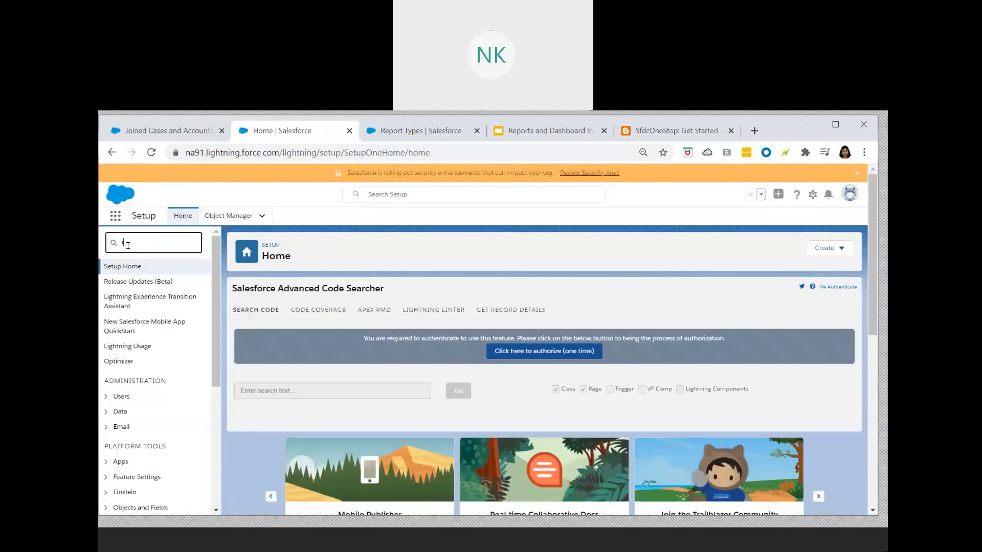
{"action": "type", "text": "e"}
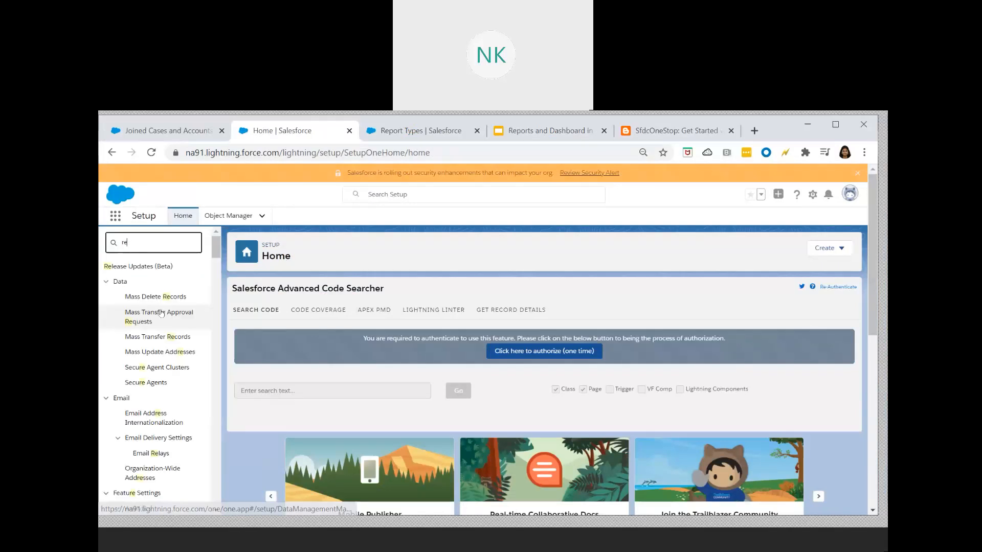
{"action": "type", "text": "p"}
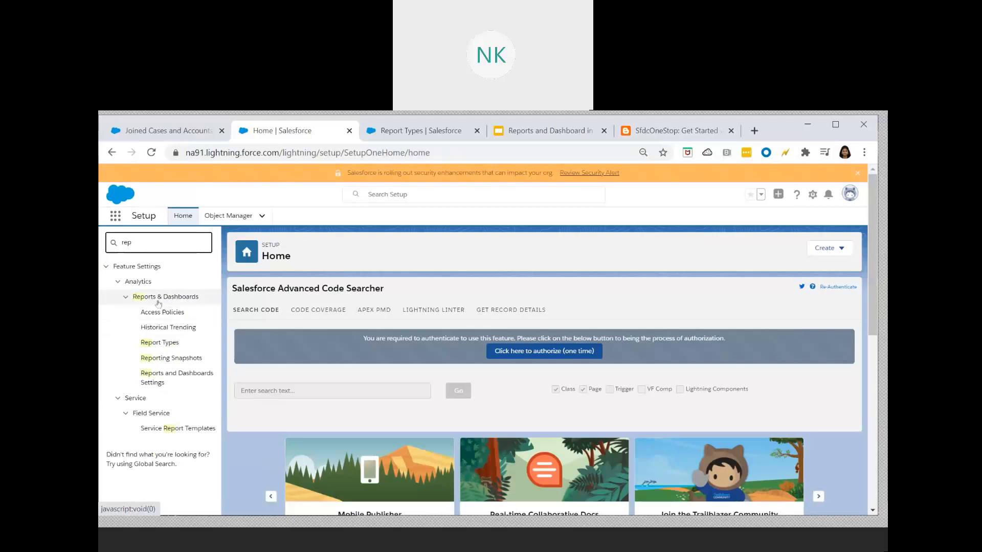
{"action": "left_click", "coordinate": [153, 346]}
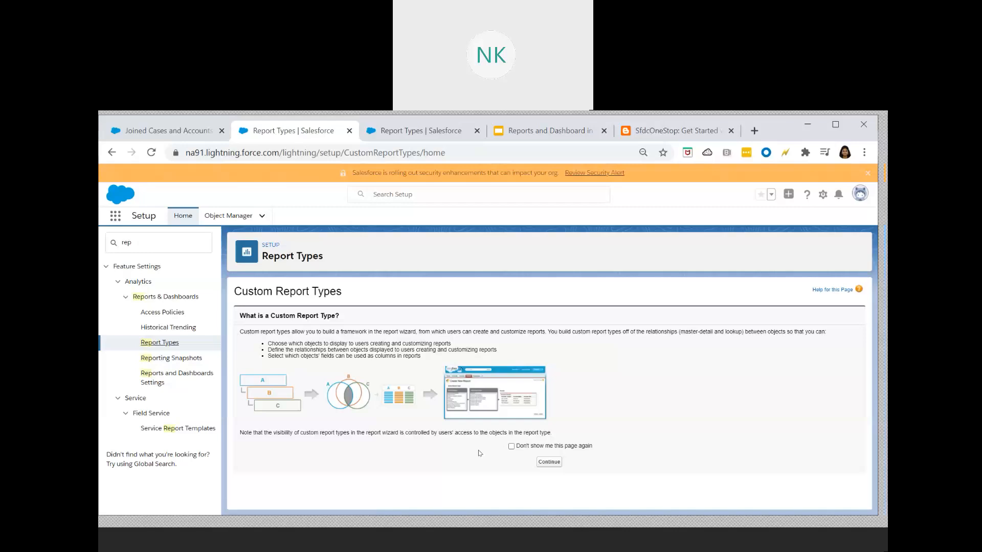
{"action": "left_click", "coordinate": [540, 463]}
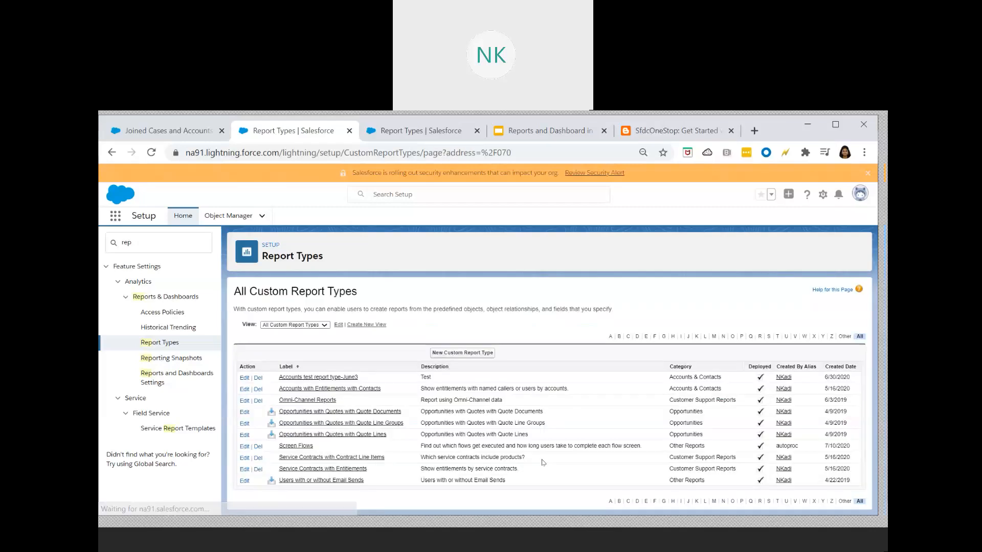
Start a new custom report type with Cases as its primary object
{"action": "left_click", "coordinate": [475, 354]}
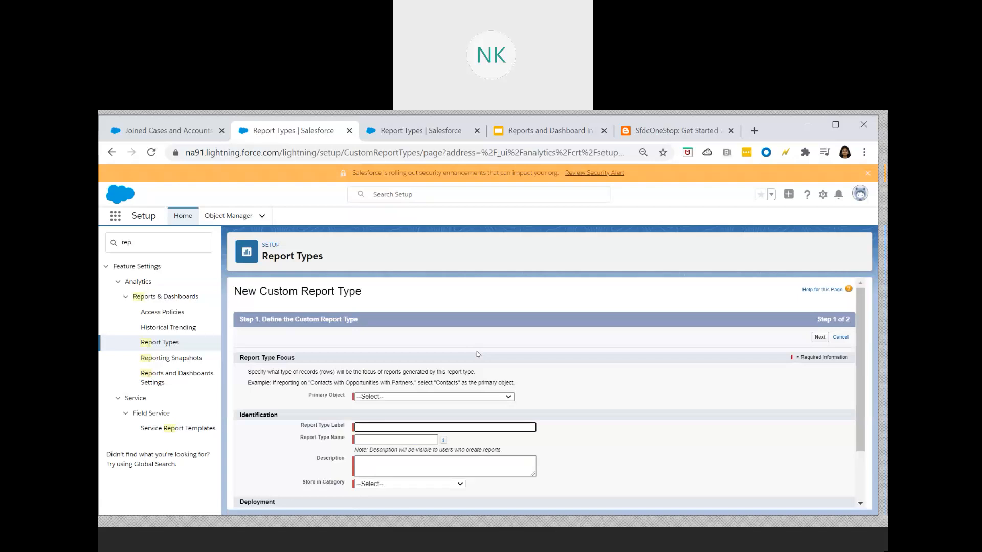
{"action": "left_click", "coordinate": [486, 399]}
{"action": "left_click", "coordinate": [486, 400]}
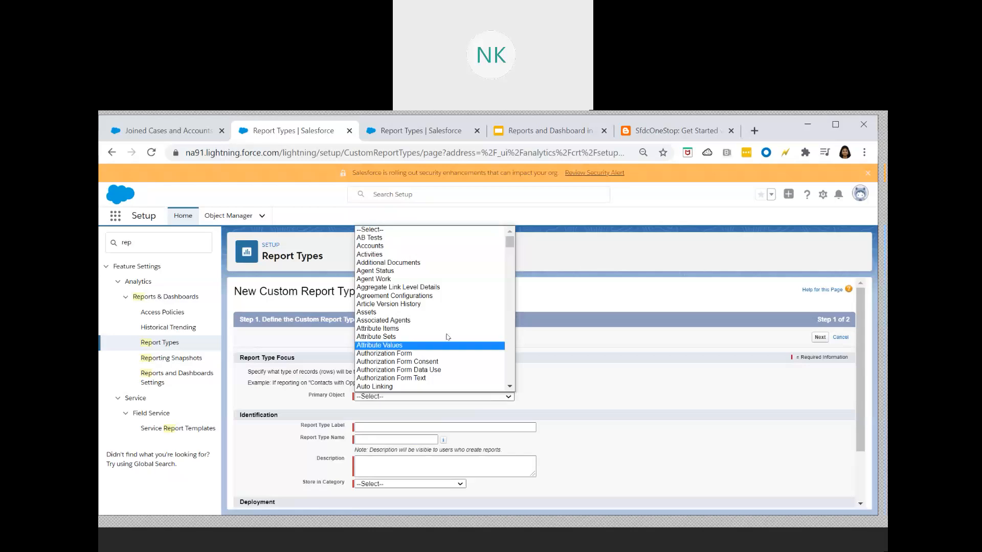
{"action": "scroll", "coordinate": [428, 328], "scroll_direction": "down", "scroll_amount": 5}
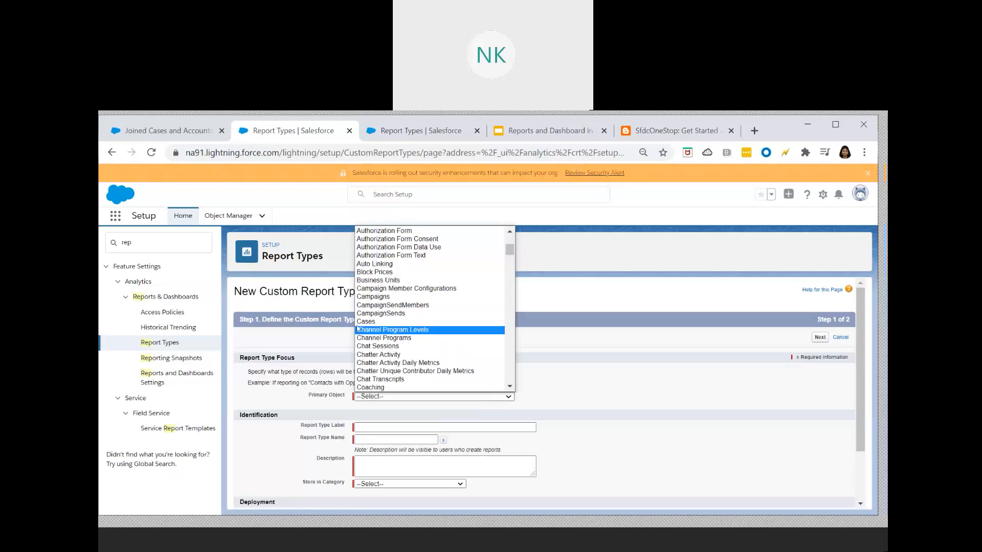
{"action": "left_click", "coordinate": [363, 322]}
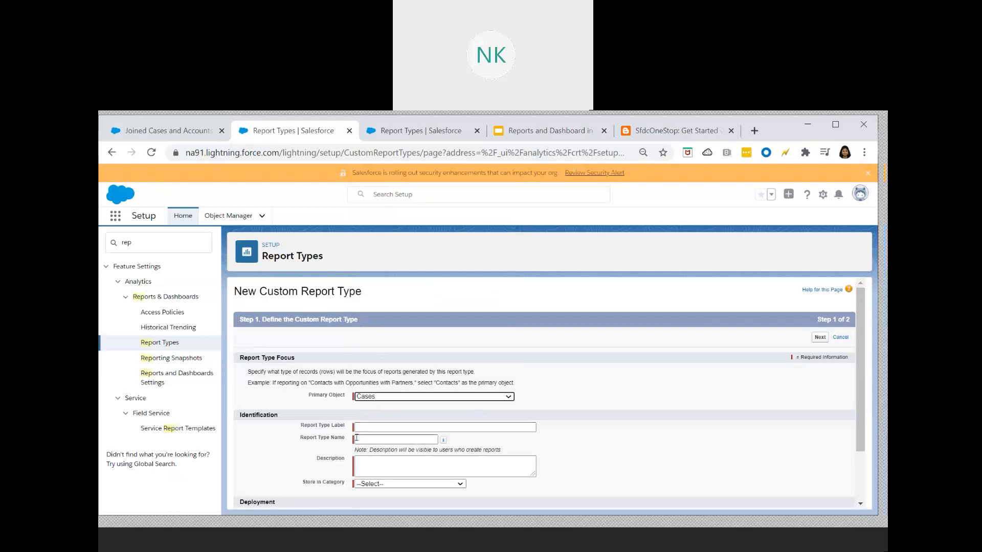
Label the report type "Cases-" followed by the creator's first name and 1, and let the report type name fill in from it
{"action": "left_click", "coordinate": [368, 427]}
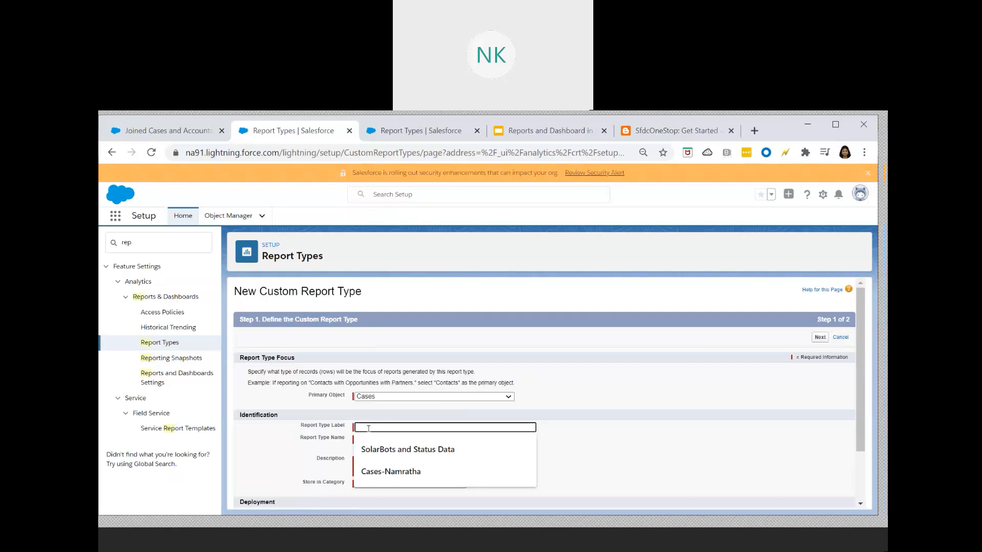
{"action": "type", "text": "C"}
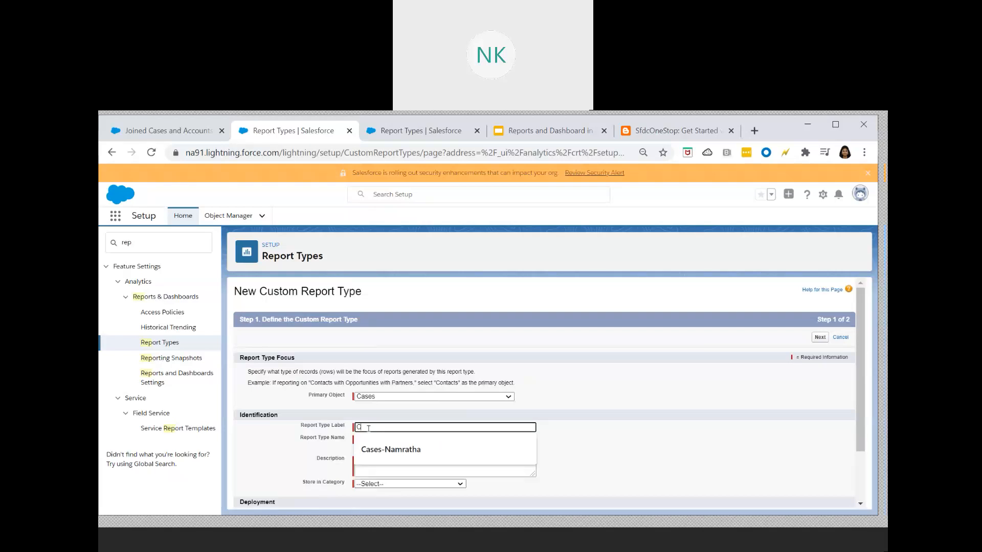
{"action": "type", "text": "ases-Namratha"}
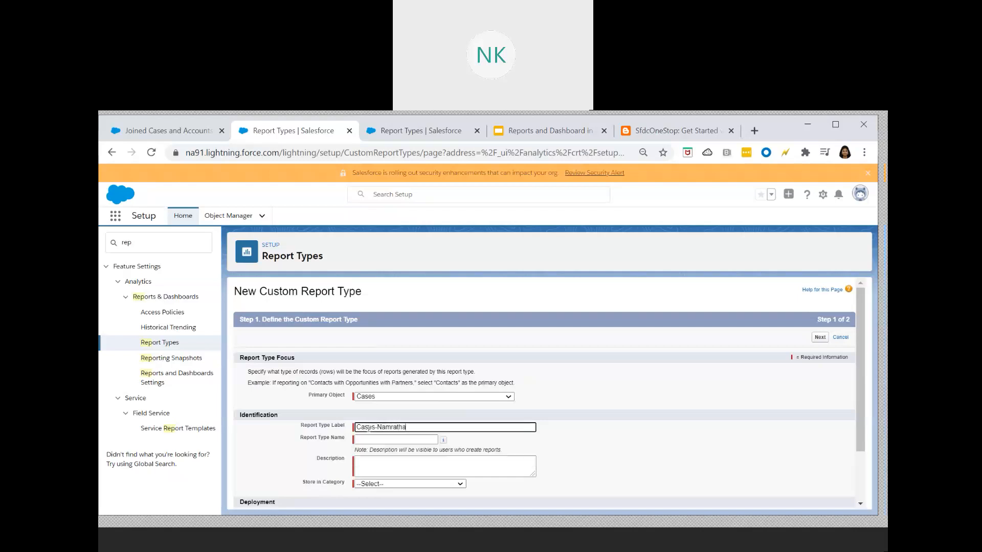
{"action": "type", "text": "1"}
{"action": "left_click", "coordinate": [371, 439]}
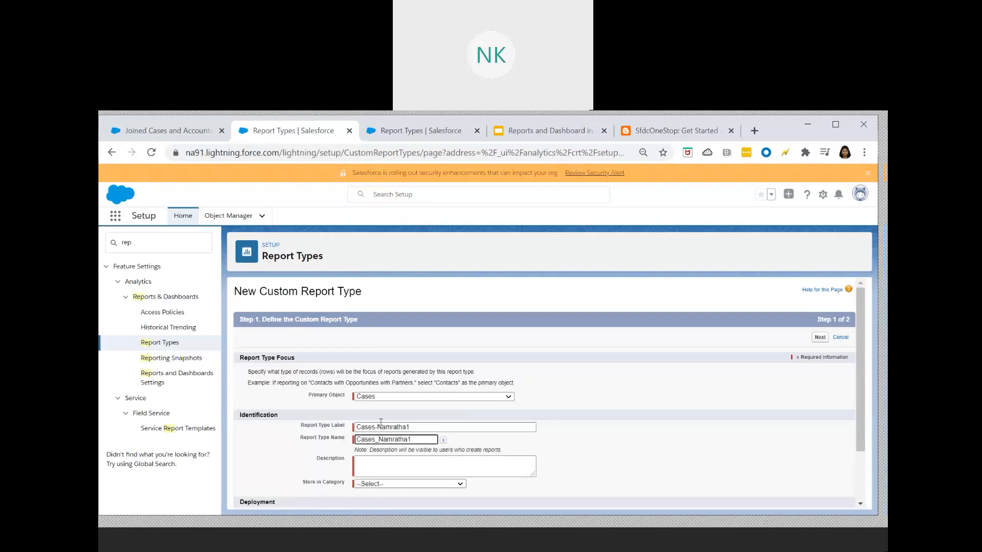
Copy the report type label into the description and store the report type in the Other Reports category
{"action": "triple_click", "coordinate": [378, 427]}
{"action": "key", "text": "ctrl+c"}
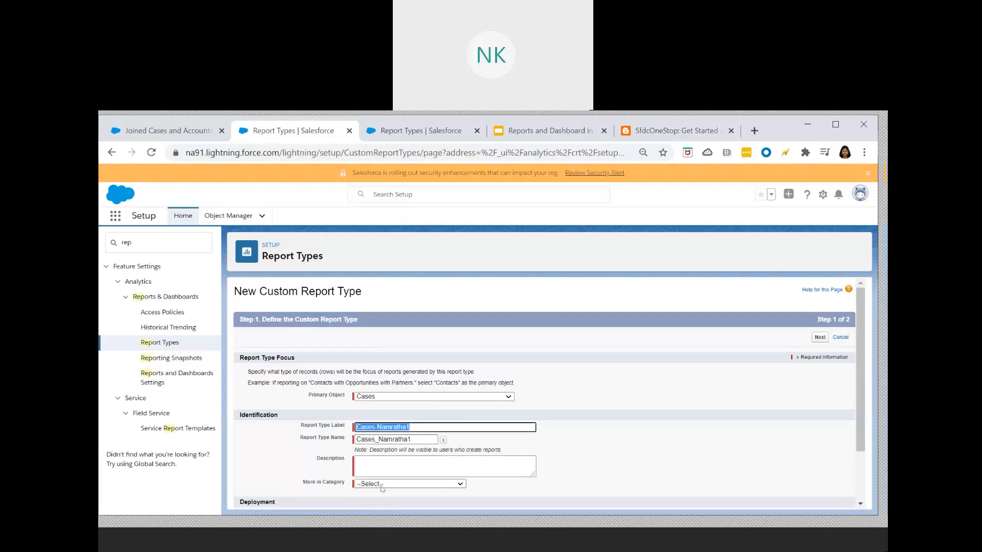
{"action": "left_click", "coordinate": [373, 462]}
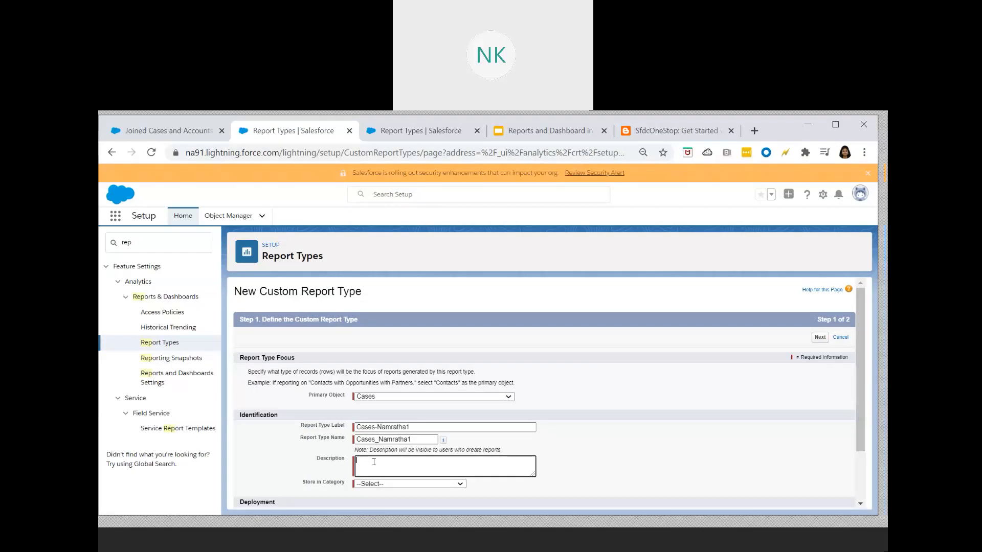
{"action": "key", "text": "ctrl+v"}
{"action": "scroll", "coordinate": [374, 462], "scroll_direction": "down", "scroll_amount": 2}
{"action": "left_click", "coordinate": [391, 423]}
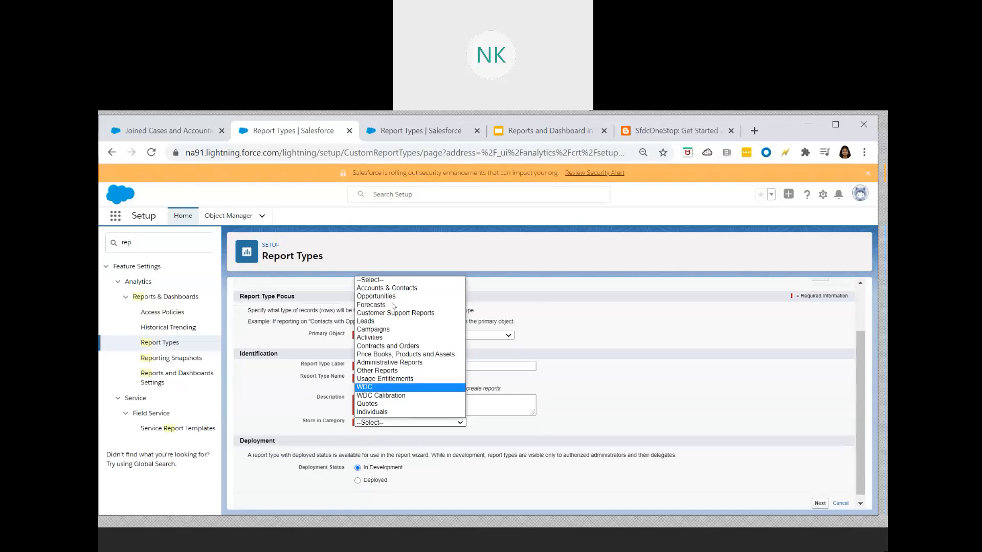
{"action": "left_click", "coordinate": [379, 371]}
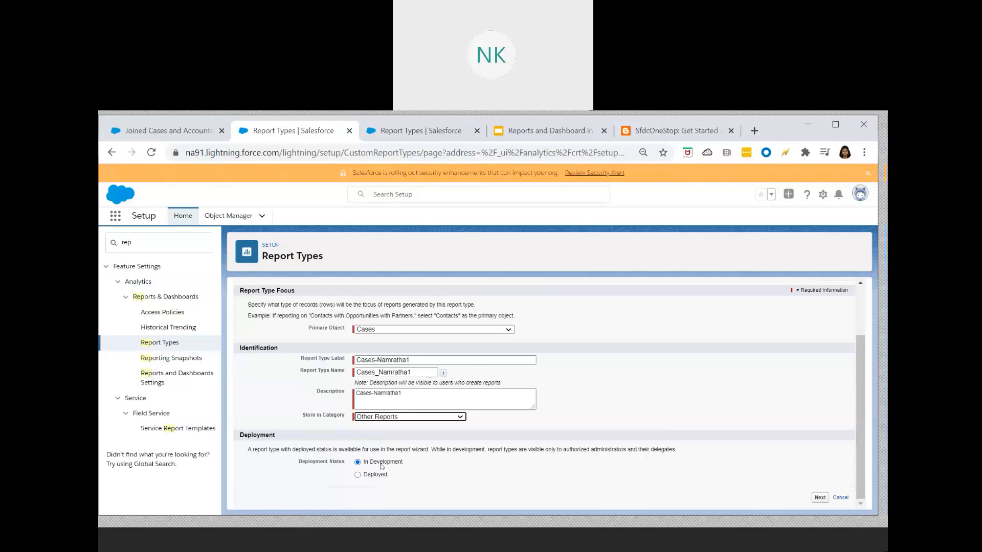
Proceed to defining the report records set and add a related object beneath Cases
{"action": "left_click", "coordinate": [818, 498]}
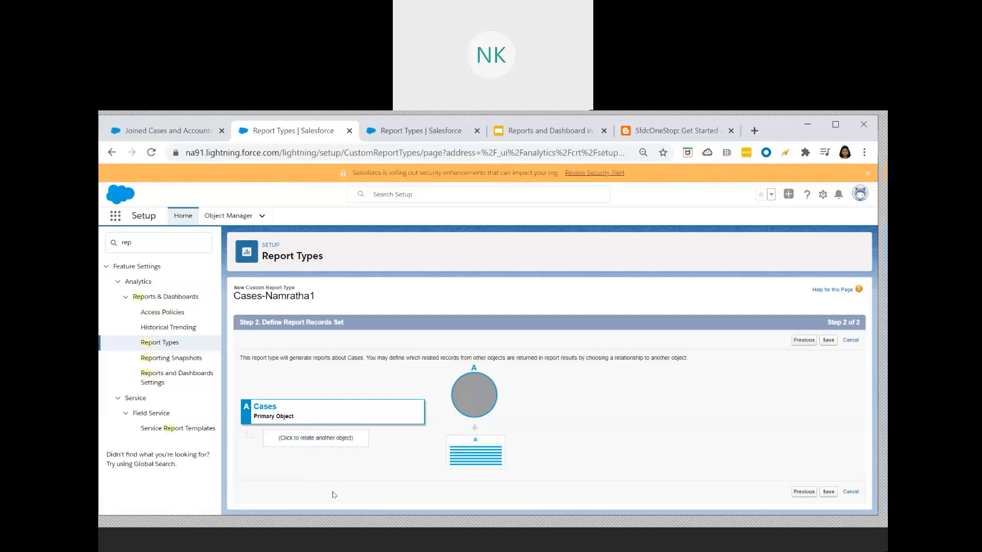
{"action": "left_click", "coordinate": [314, 440]}
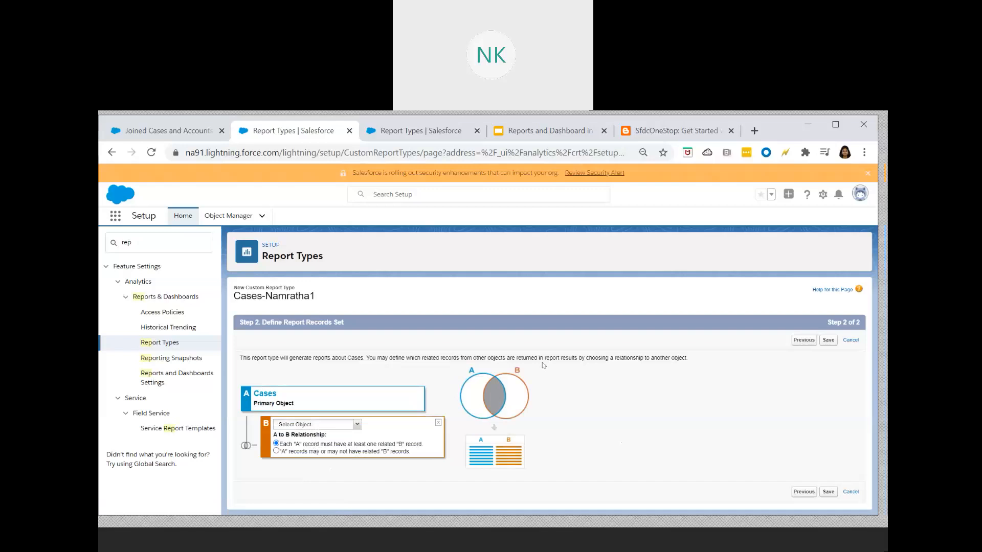
Switch to the Reports and Dashboard in Lightning presentation in Google Slides and review the Report Type slide's point about related objects
{"action": "left_click", "coordinate": [568, 132]}
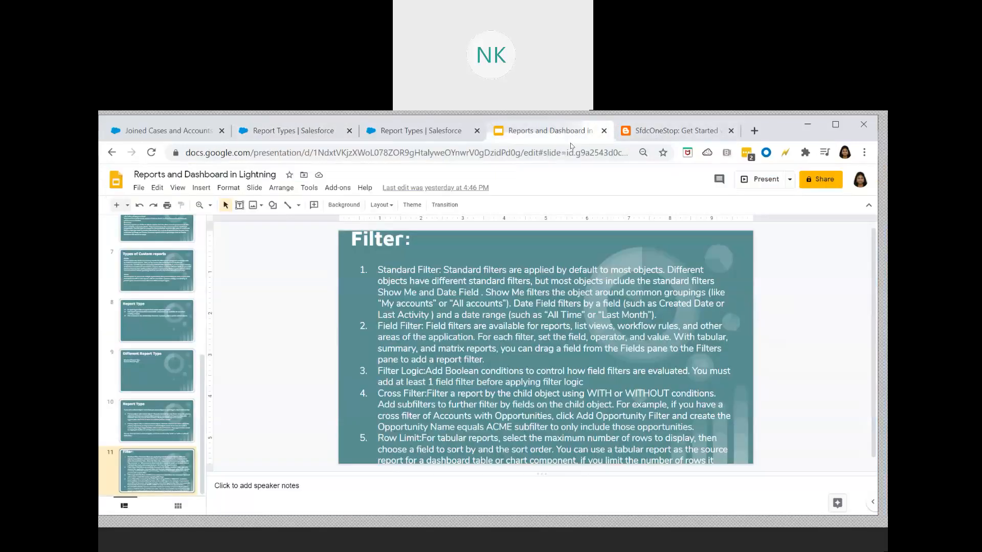
{"action": "left_click", "coordinate": [164, 267]}
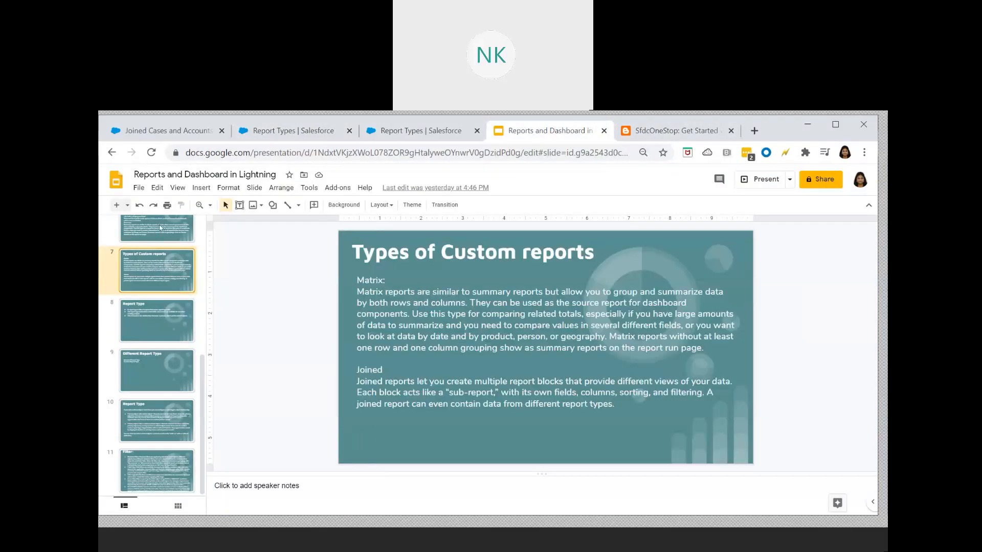
{"action": "key", "text": "Up"}
{"action": "scroll", "coordinate": [153, 417], "scroll_direction": "up", "scroll_amount": 3}
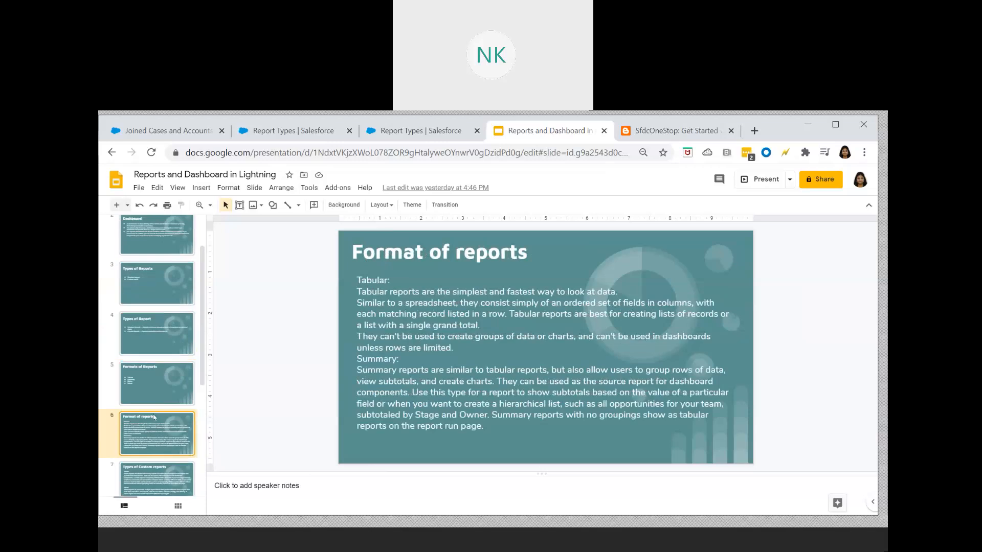
{"action": "left_click", "coordinate": [166, 293]}
{"action": "left_click", "coordinate": [153, 346]}
{"action": "left_click", "coordinate": [152, 394]}
{"action": "left_click", "coordinate": [151, 445]}
{"action": "scroll", "coordinate": [151, 445], "scroll_direction": "down", "scroll_amount": 3}
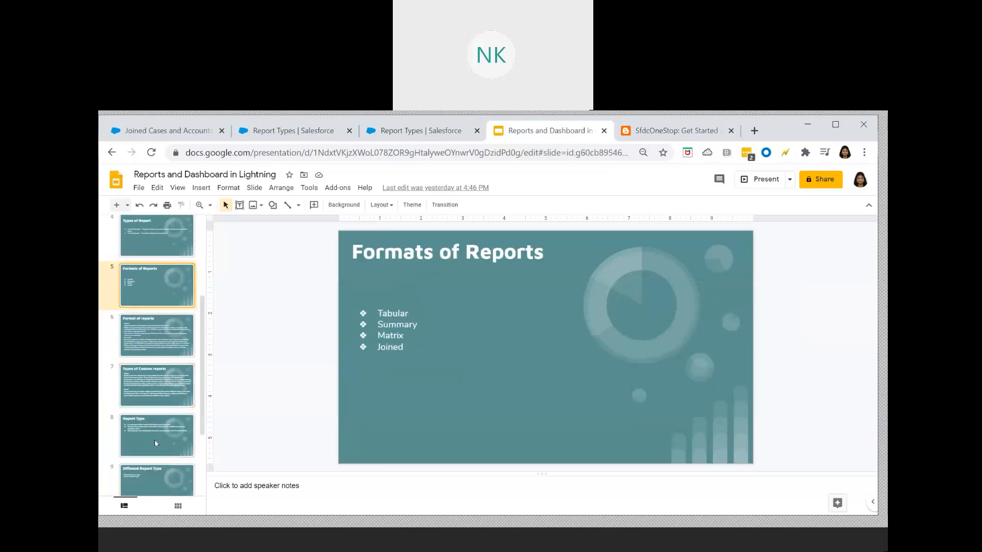
{"action": "left_click", "coordinate": [158, 405]}
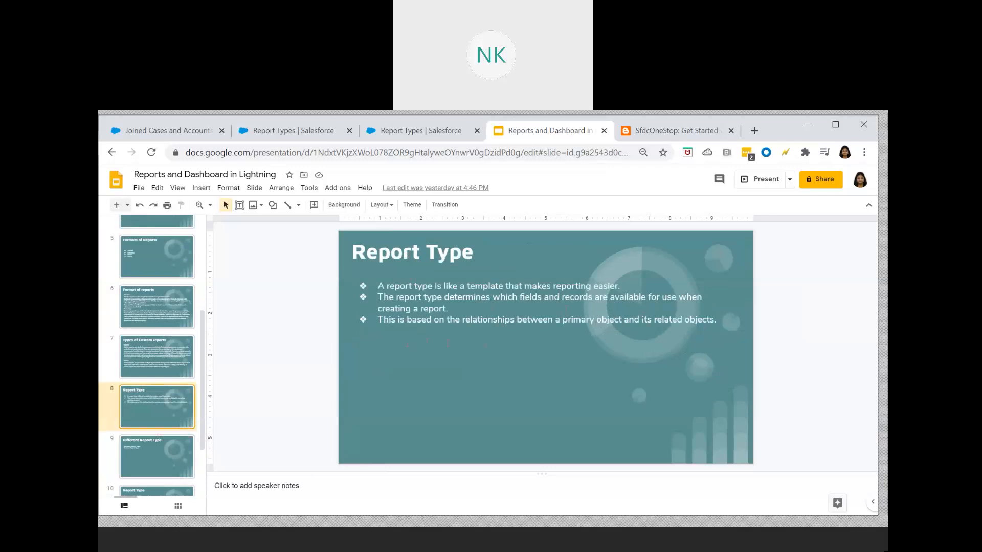
{"action": "left_click_drag", "start_coordinate": [718, 320], "coordinate": [641, 319]}
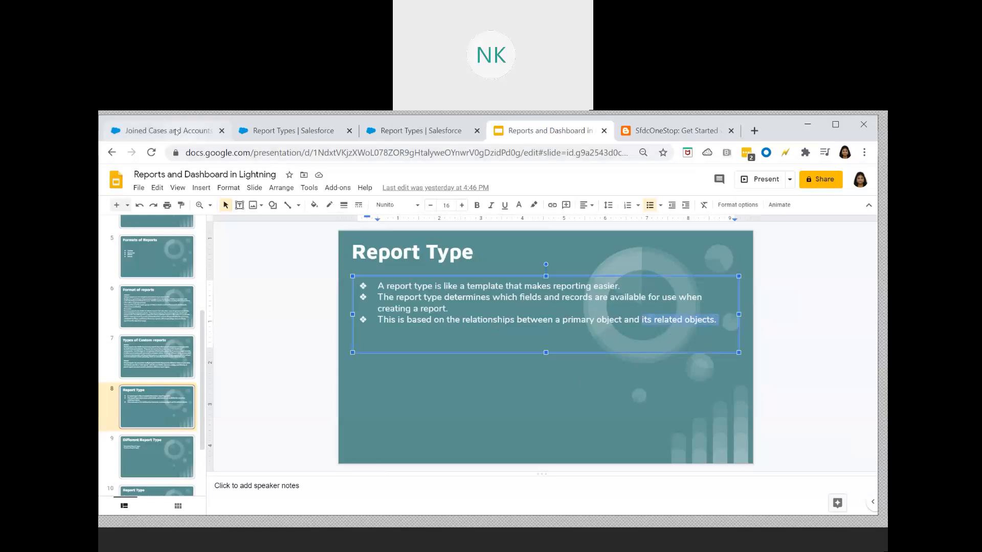
Return to the new report type in Salesforce and choose Locations as related object B
{"action": "left_click", "coordinate": [286, 131]}
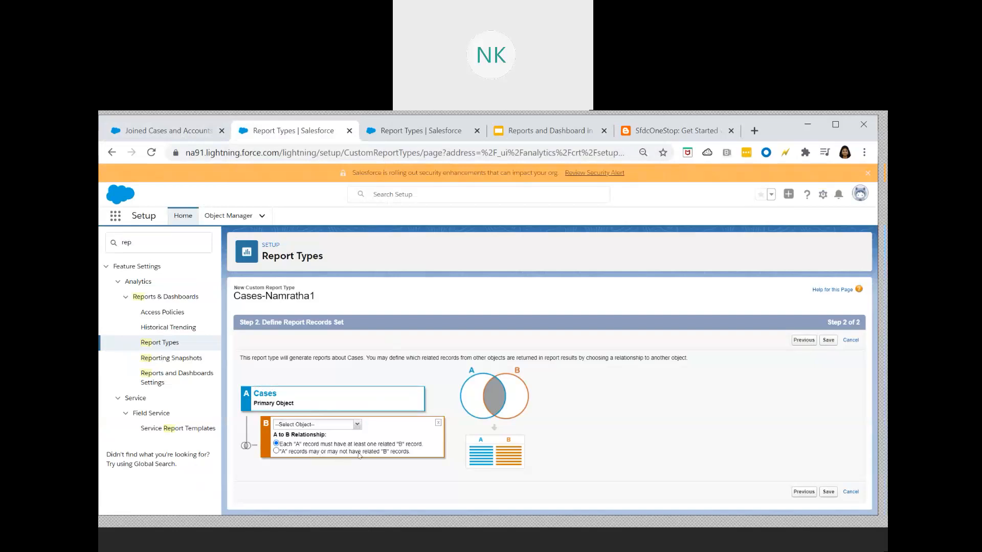
{"action": "left_click", "coordinate": [357, 425]}
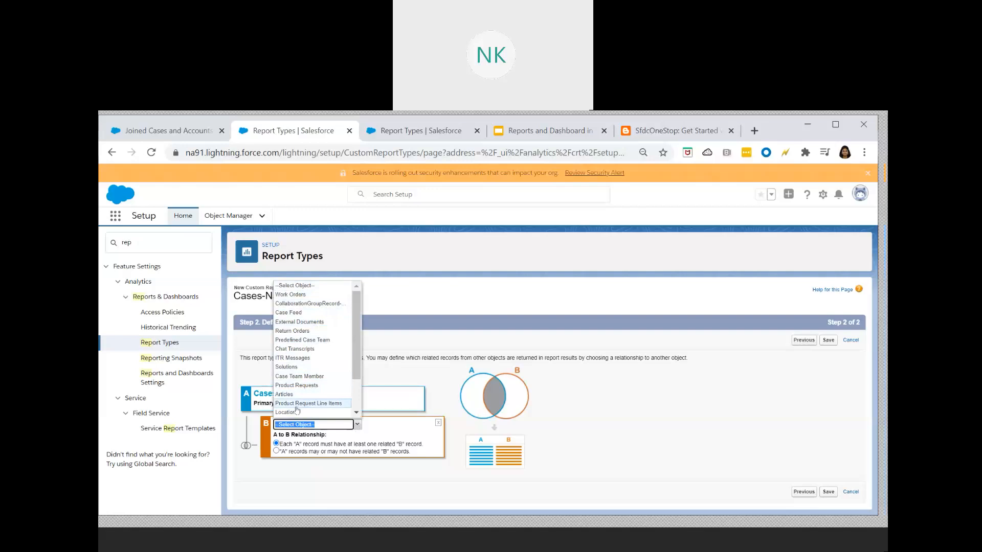
{"action": "scroll", "coordinate": [297, 409], "scroll_direction": "down", "scroll_amount": 2}
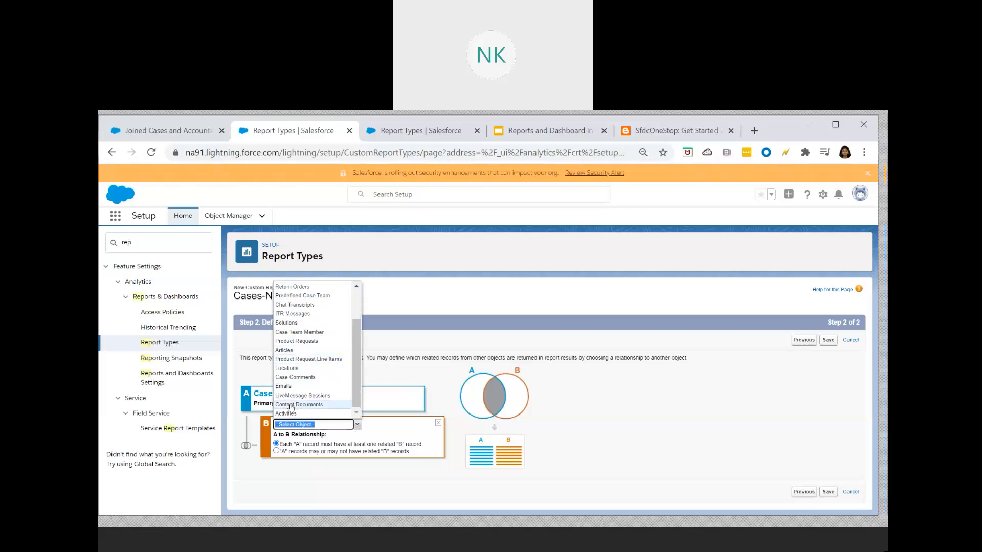
{"action": "left_click", "coordinate": [288, 368]}
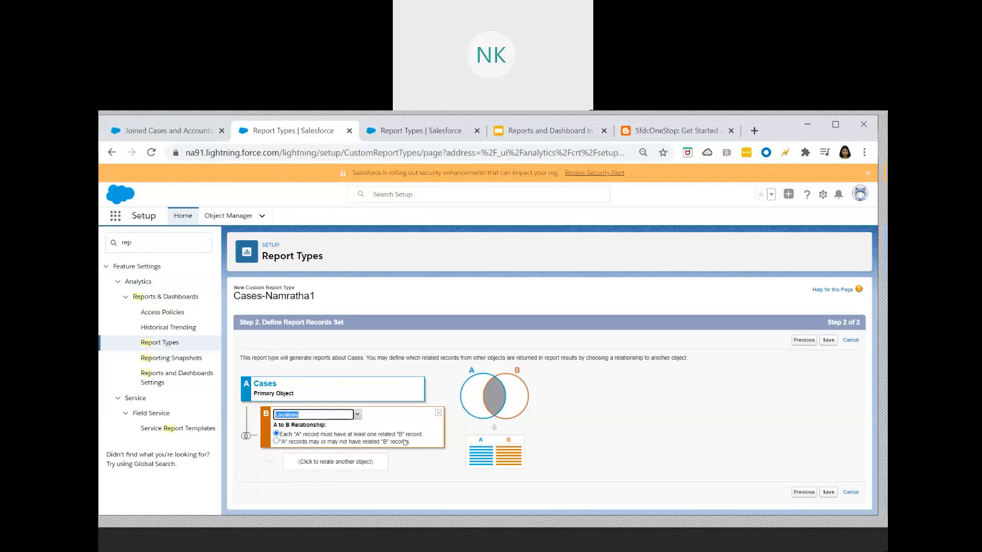
Compare the two A to B relationship options, finishing on each "A" record must have at least one related "B" record
{"action": "left_click", "coordinate": [288, 443]}
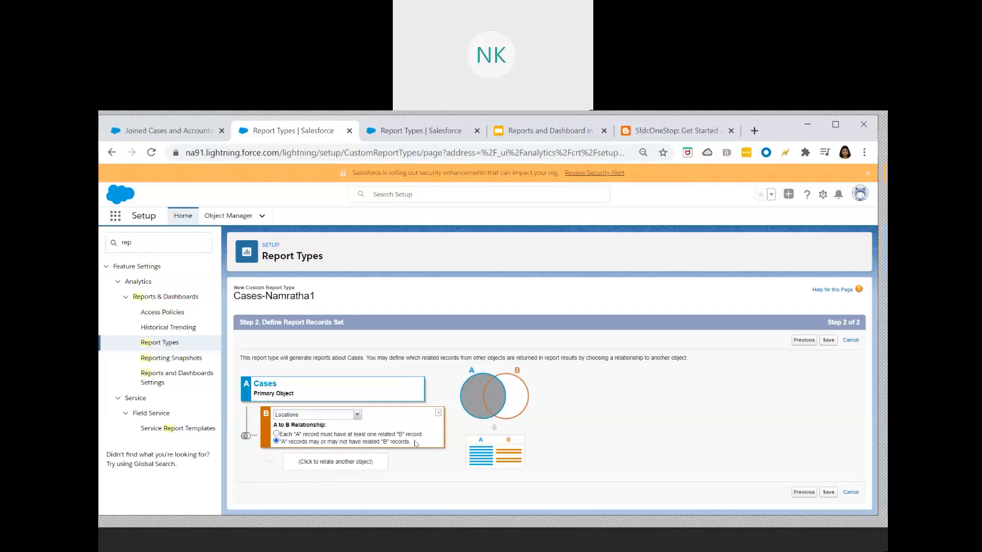
{"action": "left_click", "coordinate": [313, 435]}
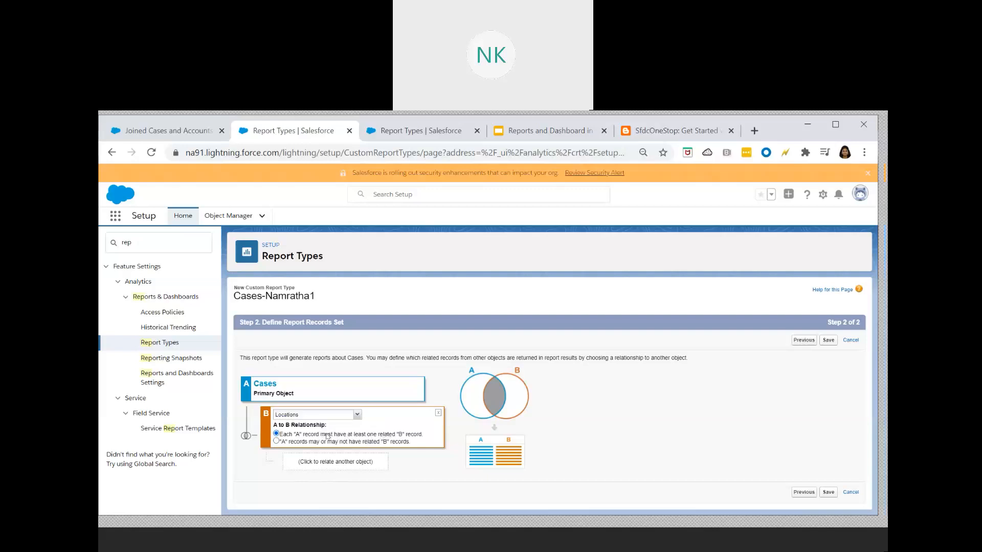
{"action": "left_click", "coordinate": [375, 443]}
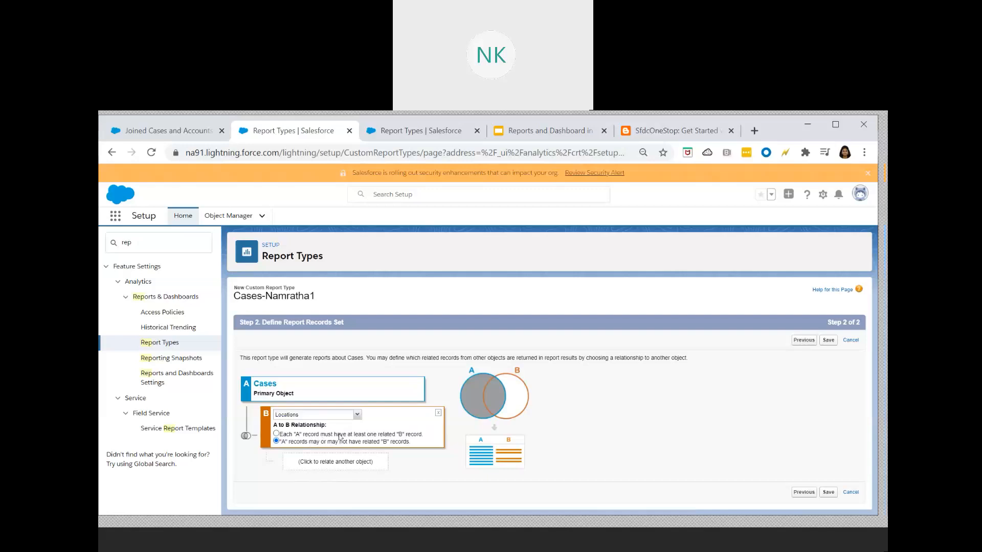
{"action": "left_click", "coordinate": [307, 435]}
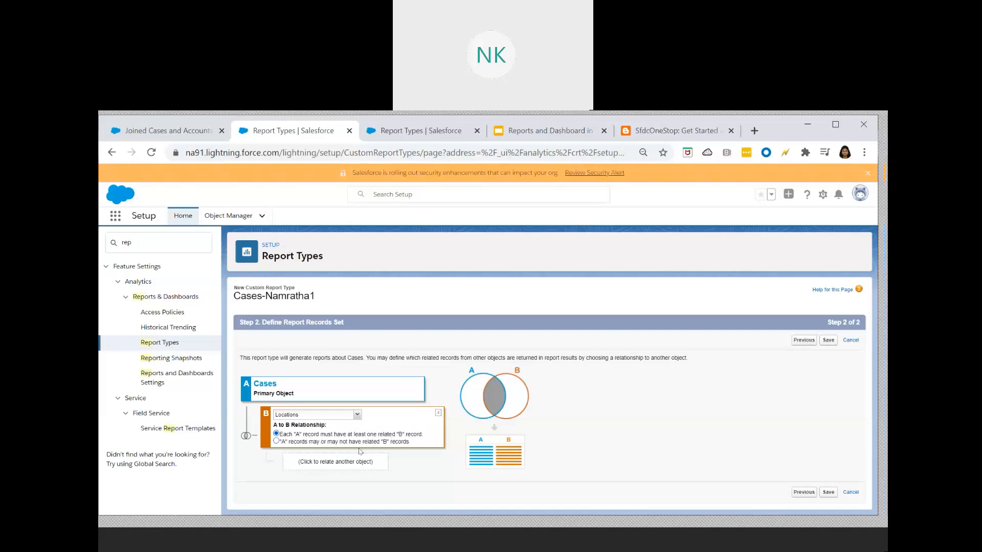
Compare the A to B relationship options again, then relate Activities as object C beneath Locations
{"action": "left_click", "coordinate": [339, 444]}
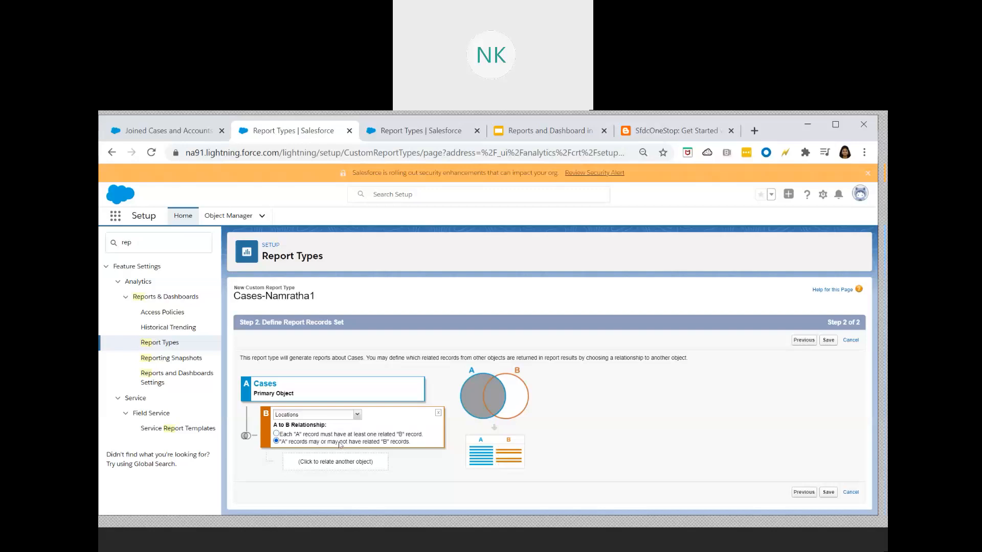
{"action": "left_click", "coordinate": [403, 435]}
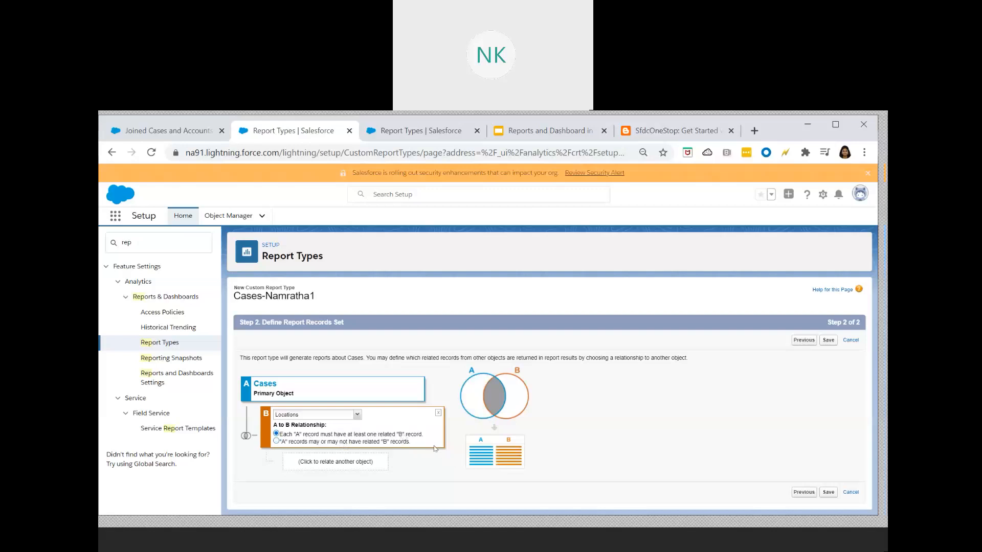
{"action": "left_click", "coordinate": [322, 465]}
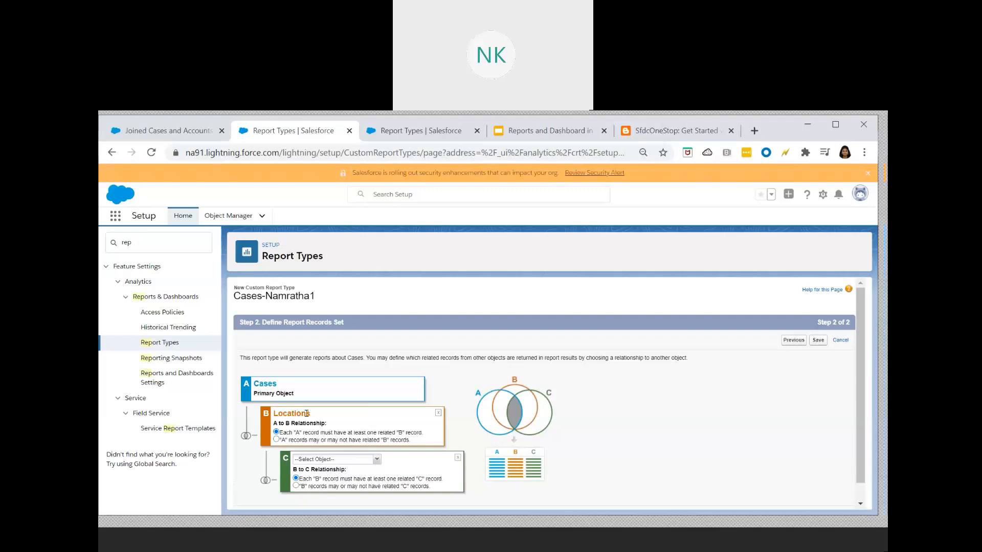
{"action": "left_click", "coordinate": [378, 460]}
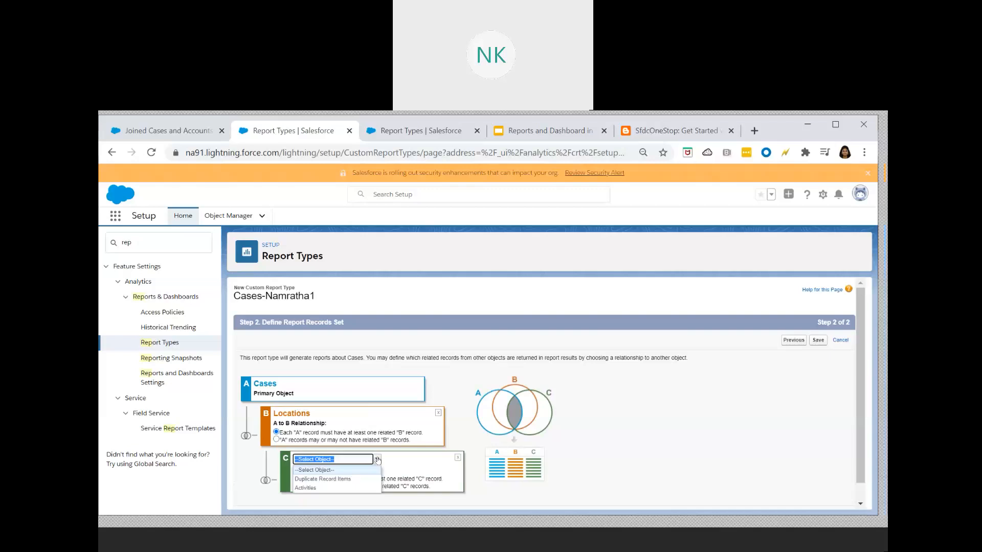
{"action": "left_click", "coordinate": [312, 488]}
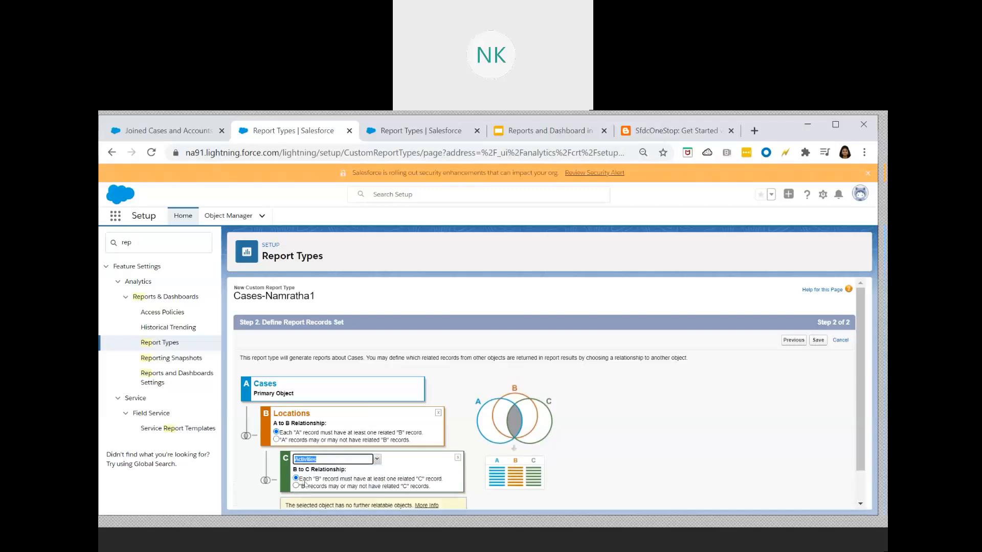
{"action": "scroll", "coordinate": [420, 453], "scroll_direction": "down", "scroll_amount": 1}
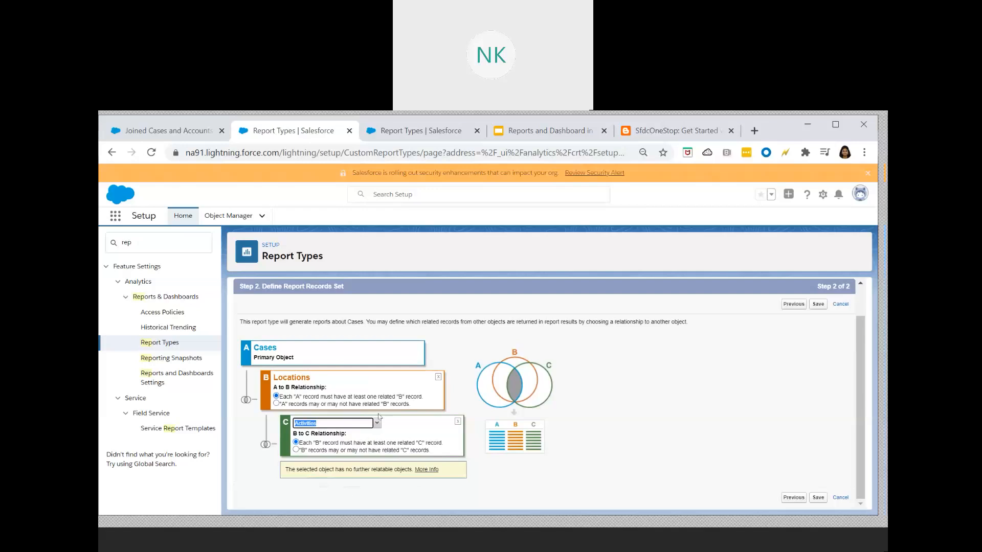
Remove Activities and Locations from the record set and relate Work Orders to Cases as object B
{"action": "left_click", "coordinate": [457, 422]}
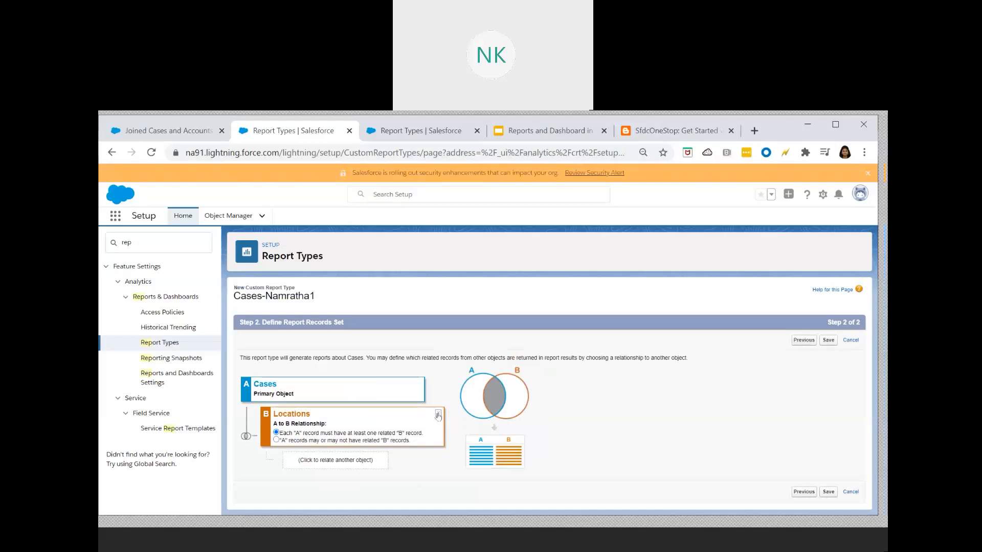
{"action": "left_click", "coordinate": [438, 413]}
{"action": "left_click", "coordinate": [329, 441]}
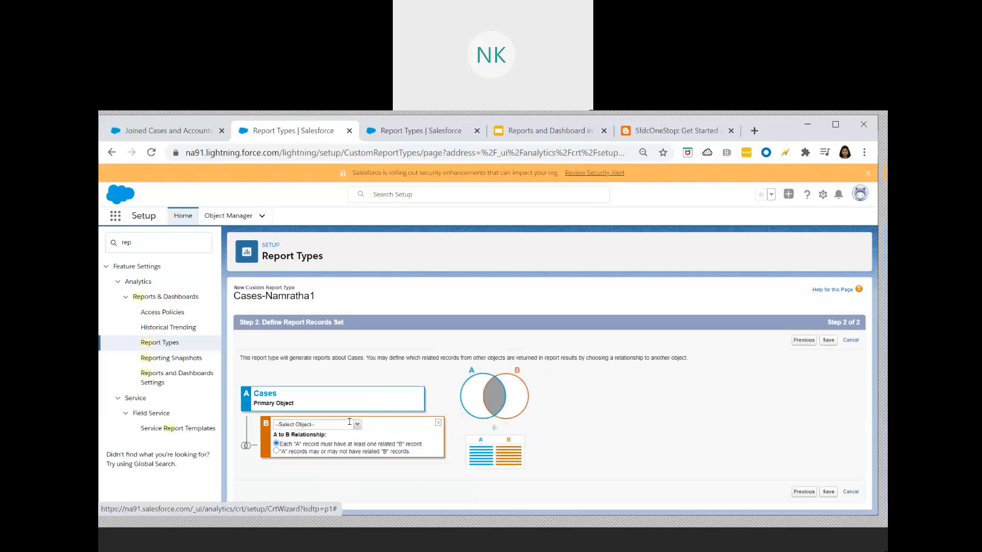
{"action": "left_click", "coordinate": [357, 424]}
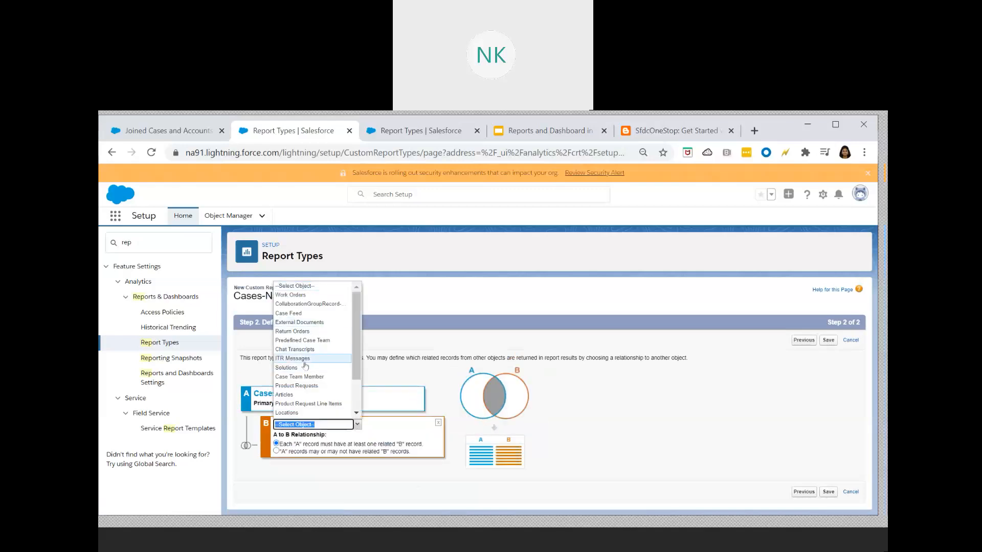
{"action": "scroll", "coordinate": [313, 387], "scroll_direction": "down", "scroll_amount": 1}
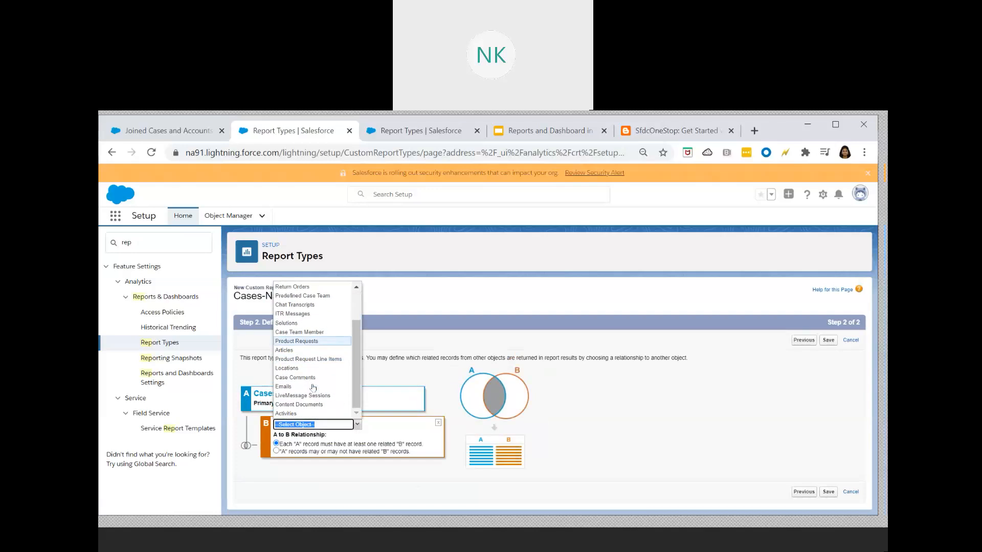
{"action": "scroll", "coordinate": [312, 387], "scroll_direction": "up", "scroll_amount": 2}
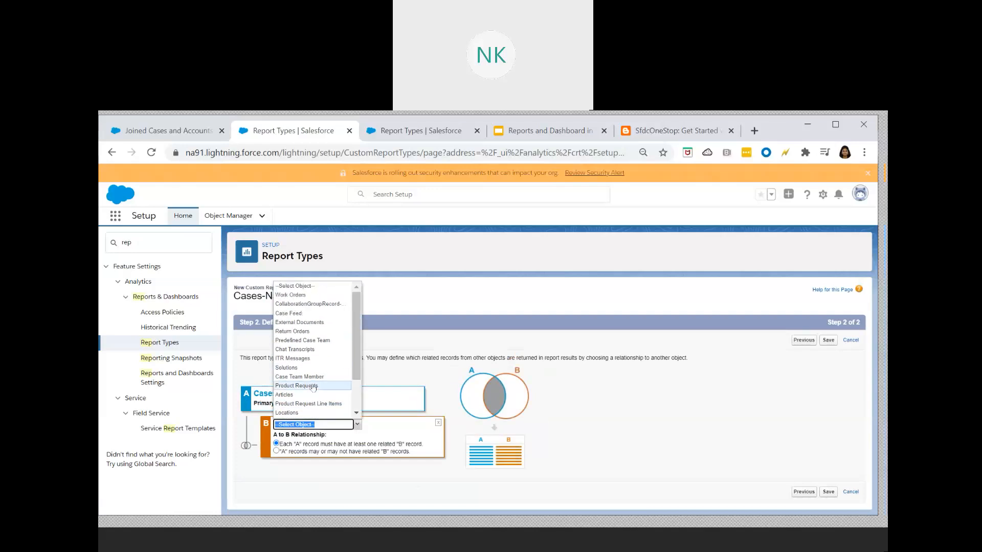
{"action": "left_click", "coordinate": [308, 297]}
Relate Service Appointments as object C and Assigned Resources as object D beneath Work Orders, and review the notice on associating objects
{"action": "left_click", "coordinate": [327, 462]}
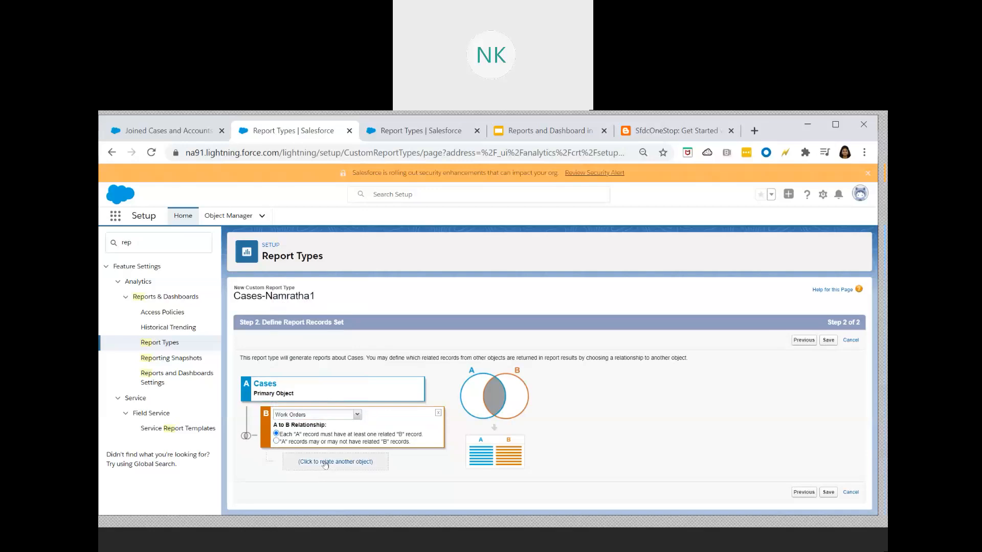
{"action": "left_click", "coordinate": [377, 460]}
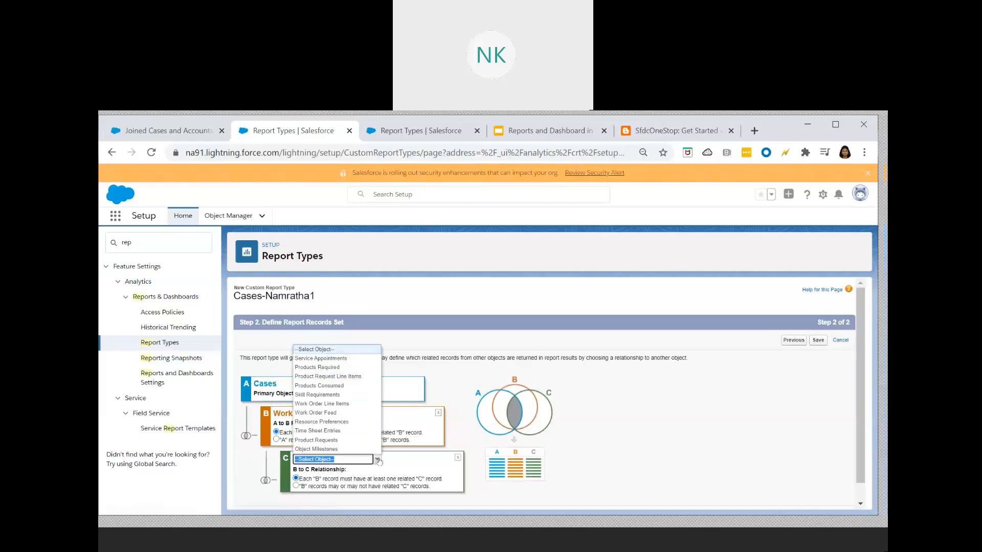
{"action": "left_click", "coordinate": [332, 359]}
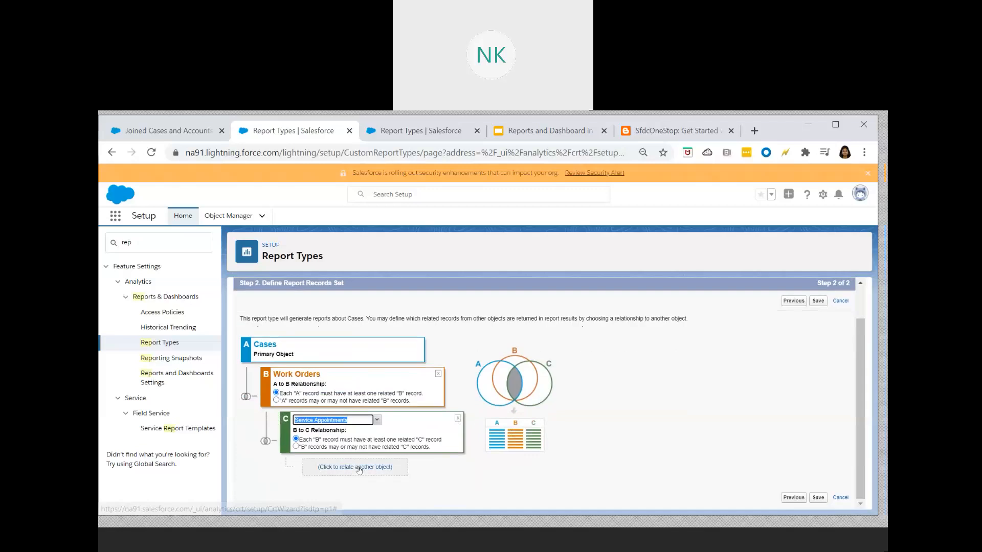
{"action": "left_click", "coordinate": [359, 469]}
{"action": "left_click", "coordinate": [398, 467]}
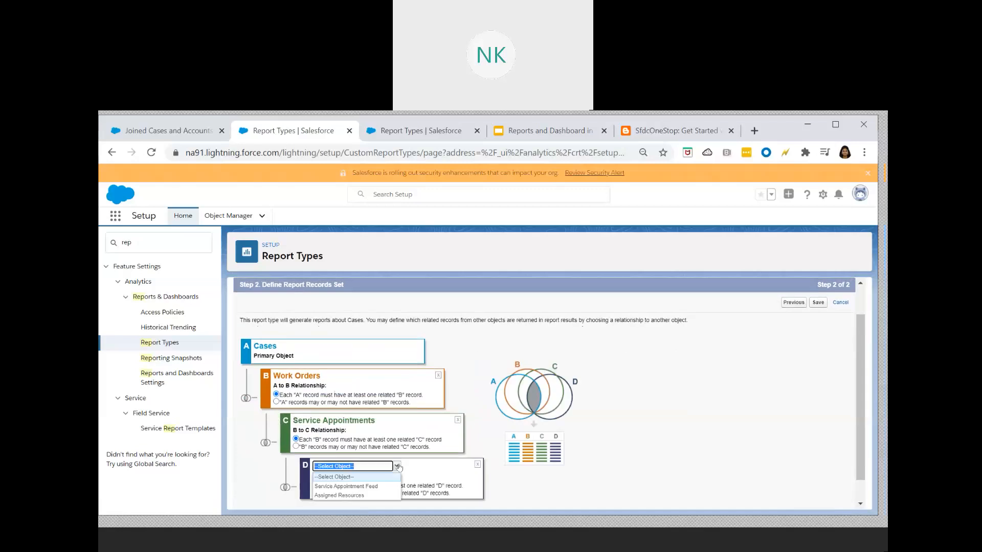
{"action": "left_click", "coordinate": [353, 495]}
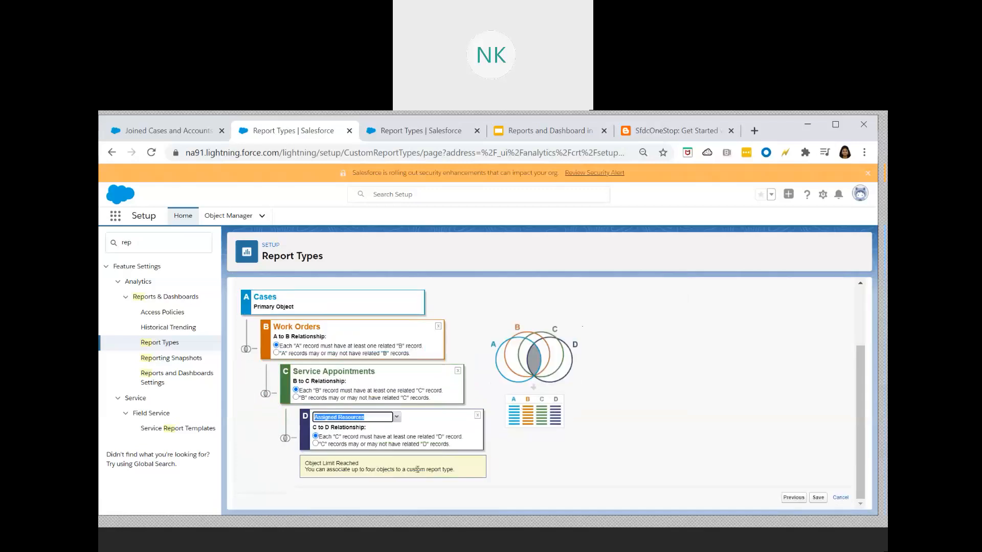
{"action": "left_click_drag", "start_coordinate": [303, 463], "coordinate": [368, 464]}
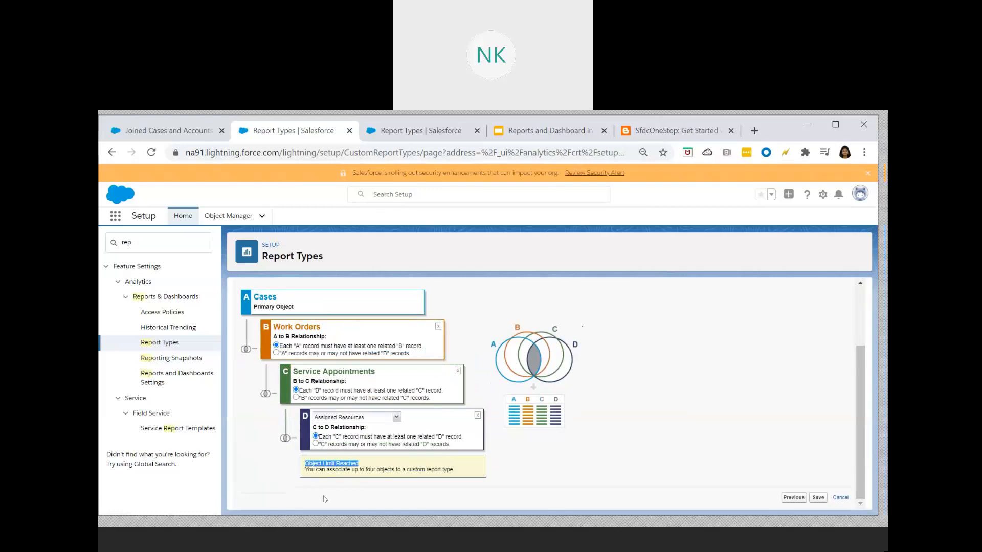
{"action": "left_click", "coordinate": [365, 469]}
{"action": "left_click_drag", "start_coordinate": [434, 470], "coordinate": [454, 470]}
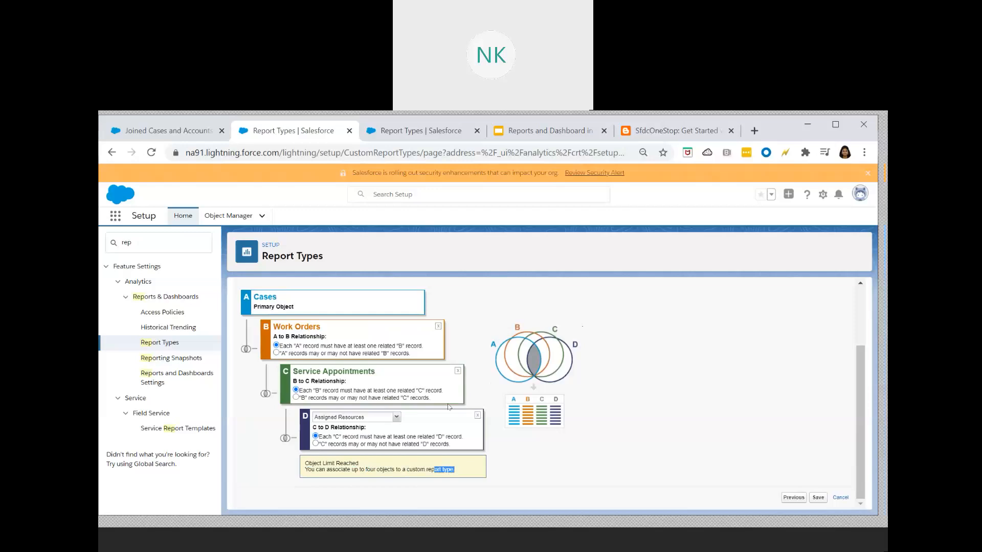
Remove Work Orders and its chain of related objects, and relate Locations to Cases as object B
{"action": "left_click", "coordinate": [438, 326]}
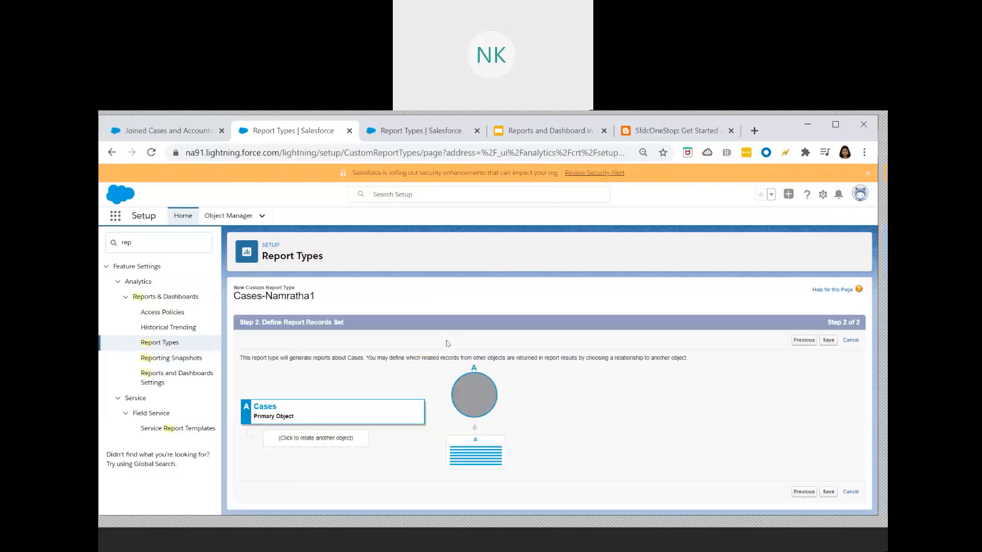
{"action": "left_click", "coordinate": [341, 442]}
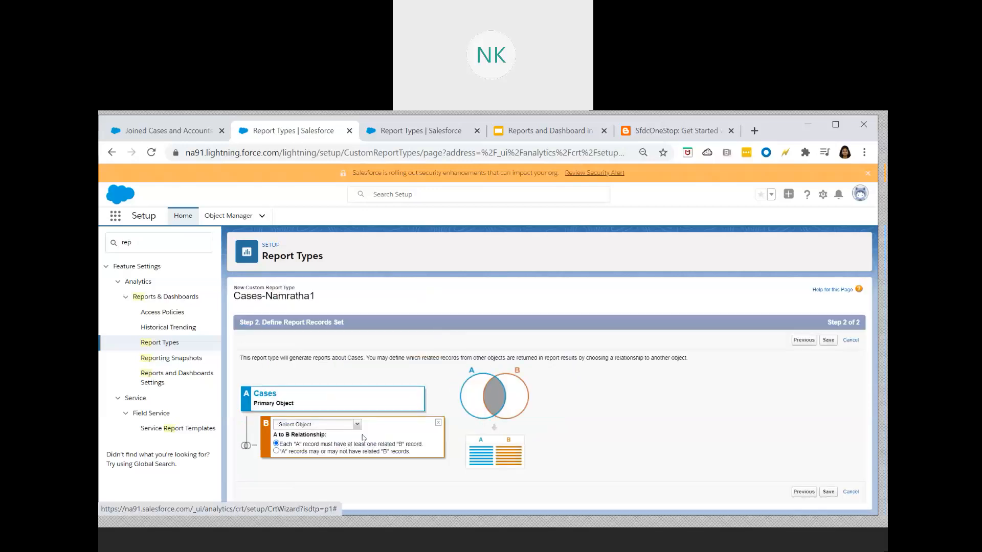
{"action": "left_click", "coordinate": [358, 424]}
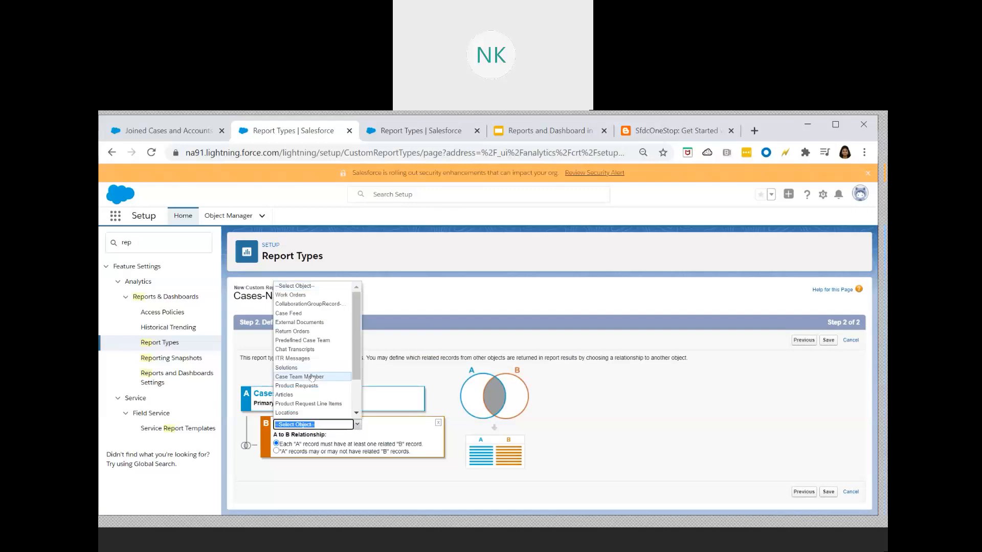
{"action": "left_click", "coordinate": [287, 412]}
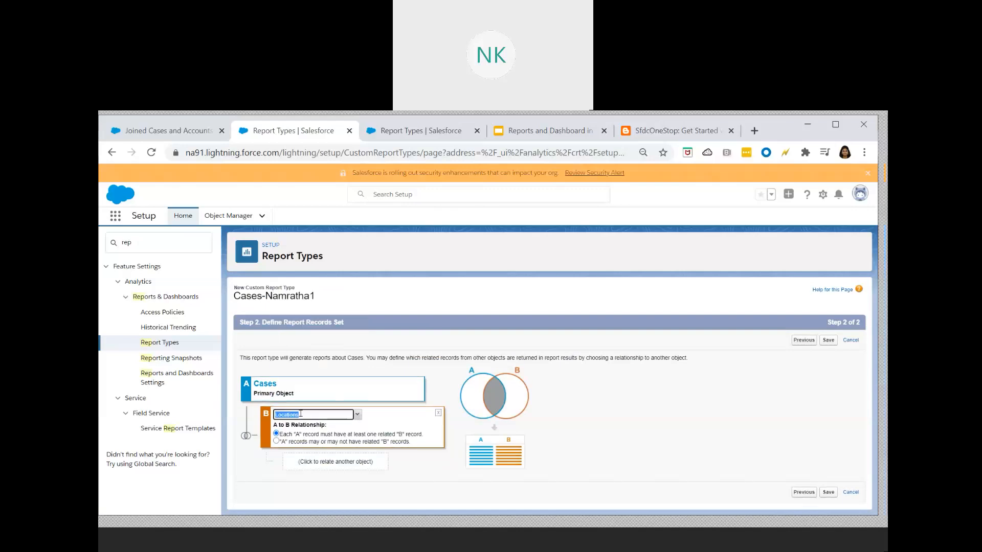
Relate Activities as object C beneath Locations and save the custom report type
{"action": "left_click", "coordinate": [338, 468]}
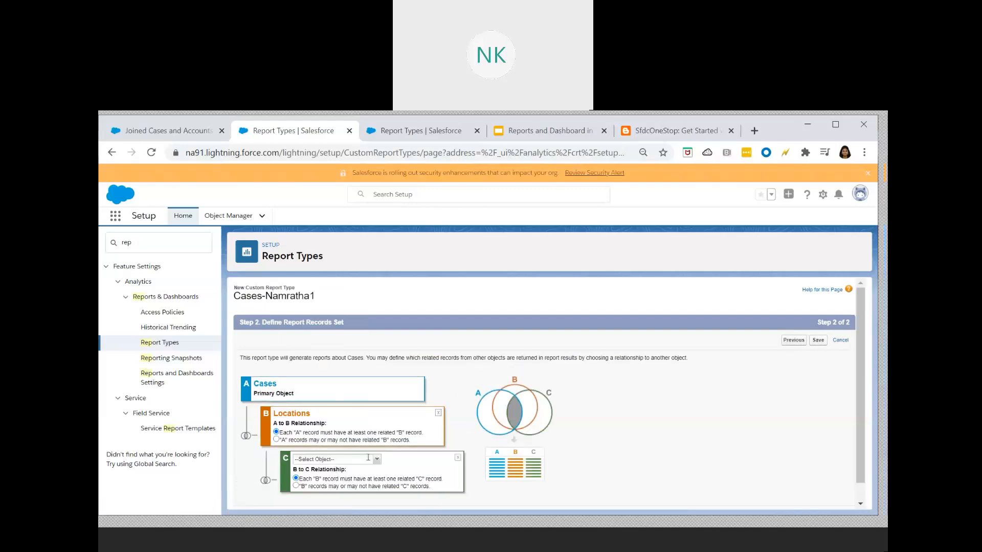
{"action": "left_click", "coordinate": [377, 459]}
{"action": "left_click", "coordinate": [307, 488]}
{"action": "scroll", "coordinate": [607, 486], "scroll_direction": "down", "scroll_amount": 1}
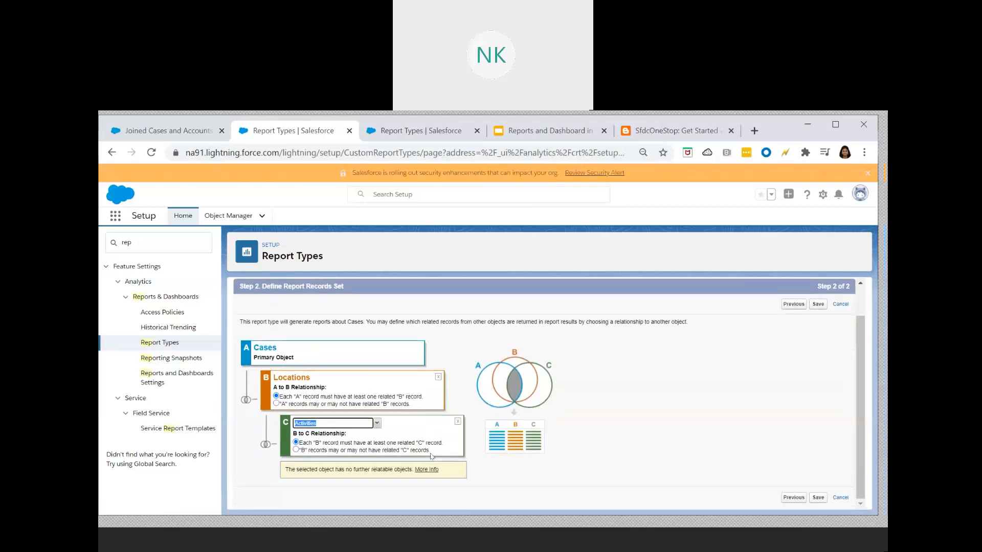
{"action": "left_click", "coordinate": [818, 499]}
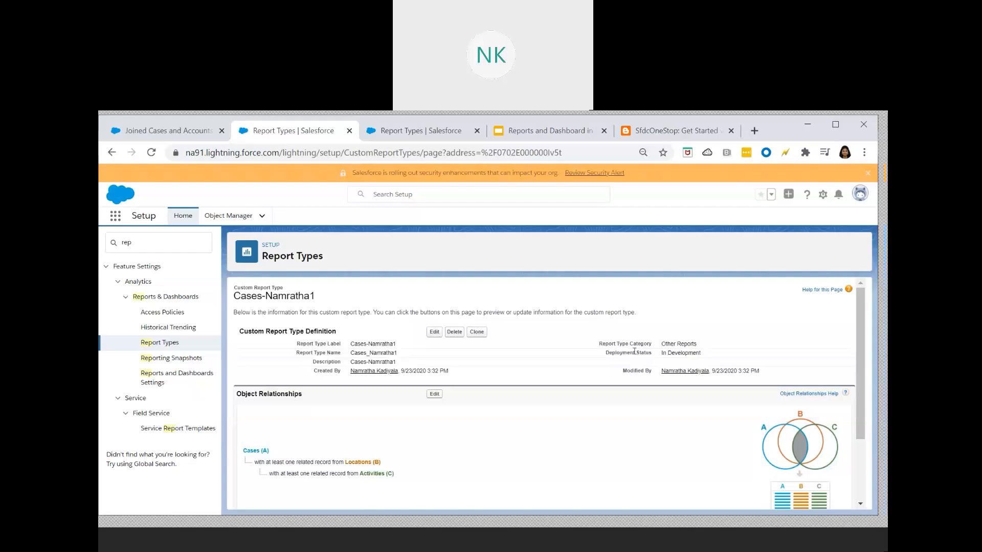
Review the saved report type's object relationships and its fields available for reports
{"action": "scroll", "coordinate": [601, 385], "scroll_direction": "down", "scroll_amount": 1}
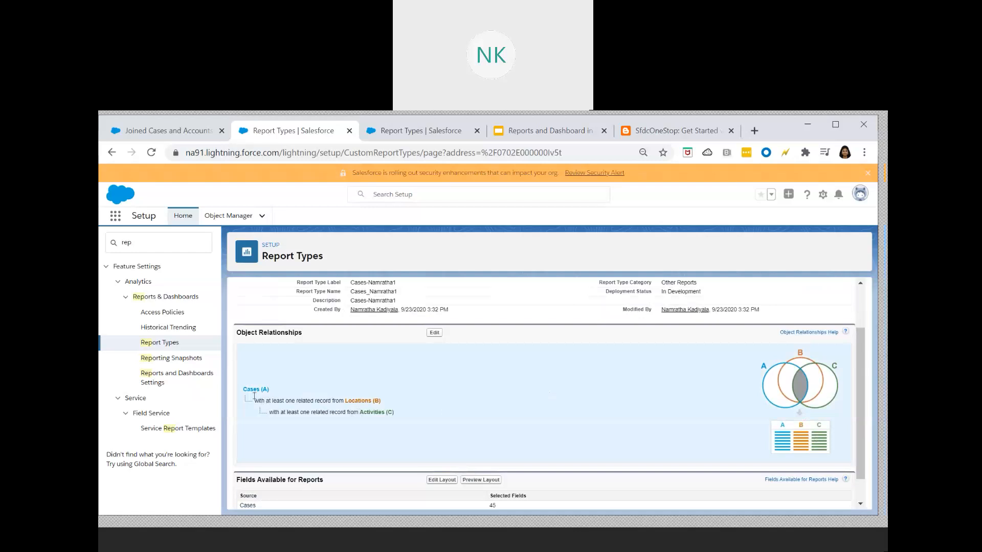
{"action": "left_click_drag", "start_coordinate": [245, 388], "coordinate": [414, 420]}
{"action": "scroll", "coordinate": [416, 420], "scroll_direction": "down", "scroll_amount": 1}
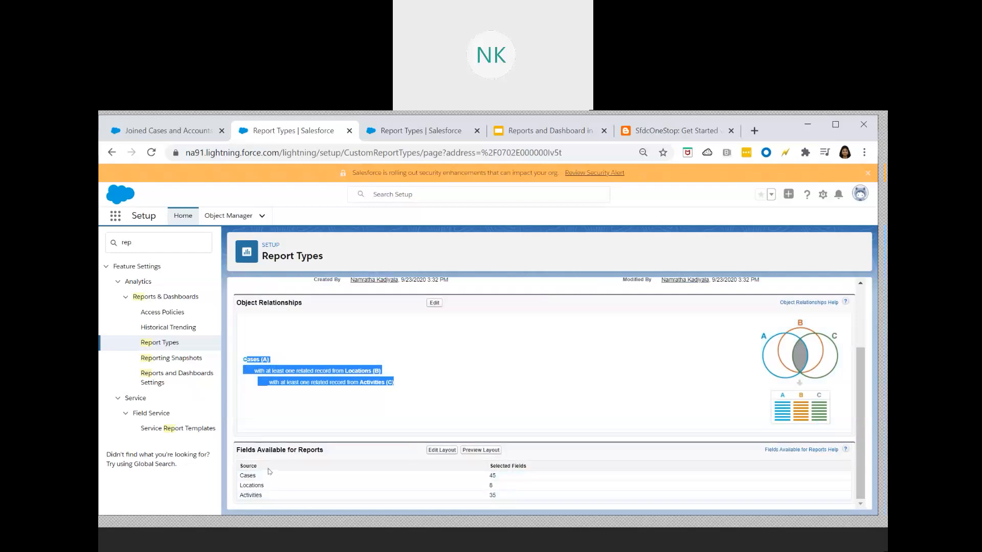
{"action": "left_click_drag", "start_coordinate": [255, 450], "coordinate": [337, 452]}
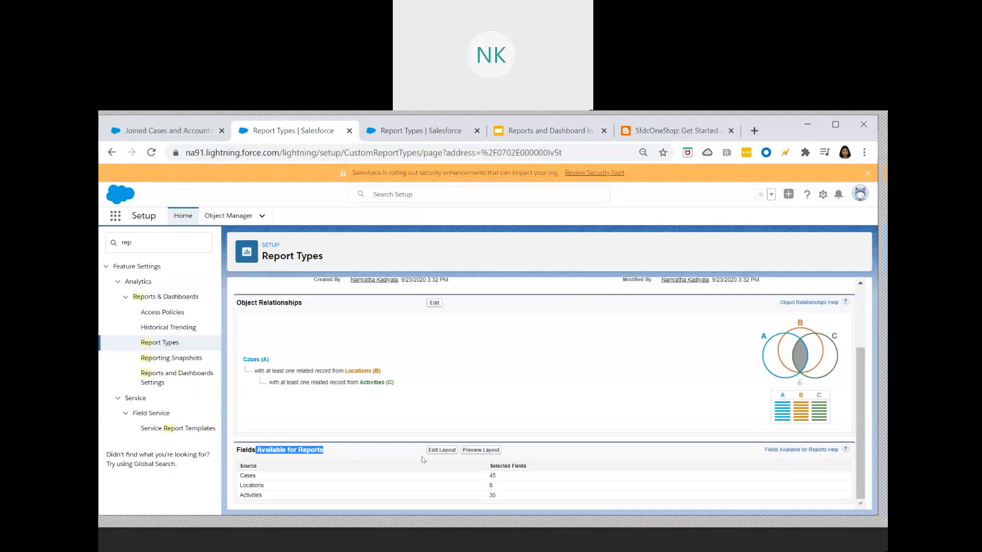
Open the report type's field layout for editing and review its Cases, Locations and Activities sections
{"action": "left_click", "coordinate": [442, 450]}
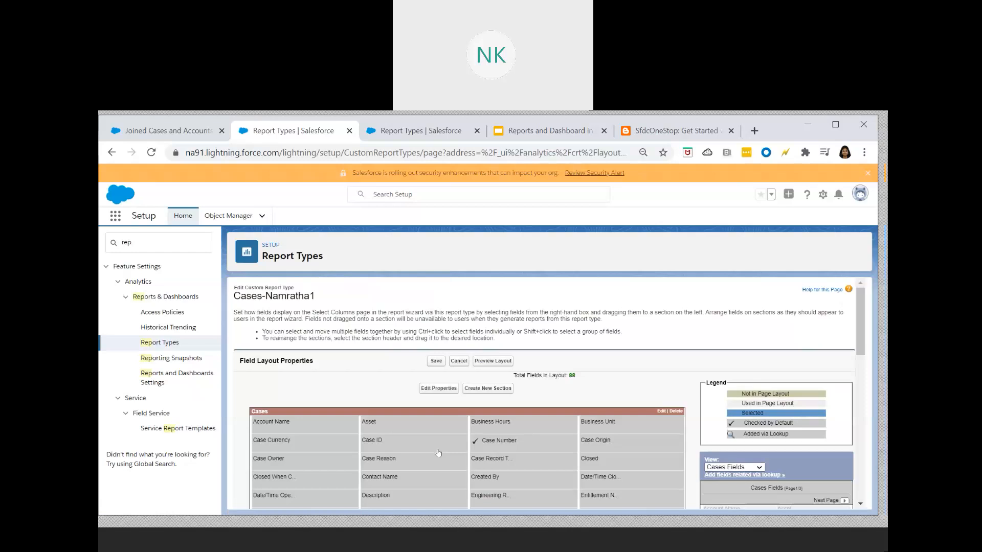
{"action": "scroll", "coordinate": [438, 453], "scroll_direction": "down", "scroll_amount": 3}
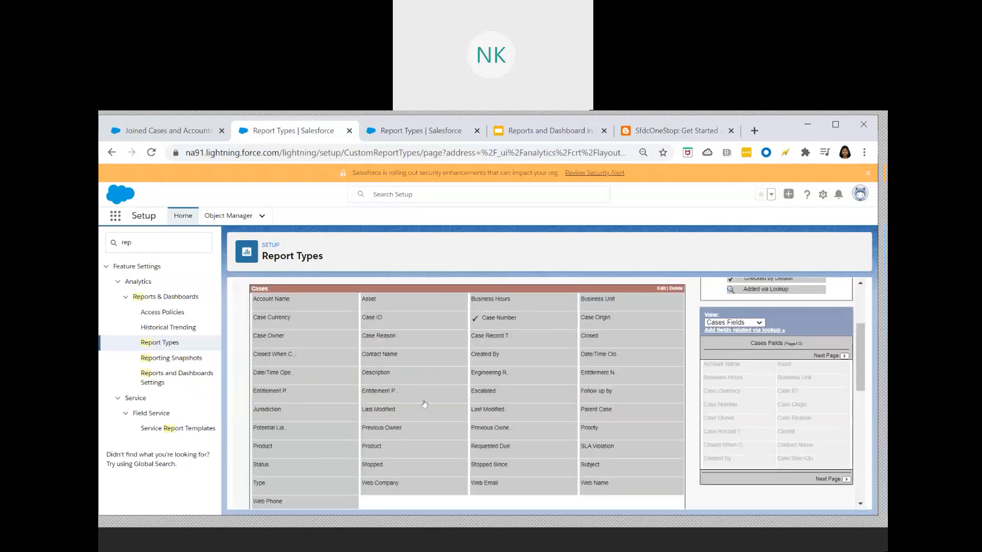
{"action": "scroll", "coordinate": [424, 404], "scroll_direction": "up", "scroll_amount": 2}
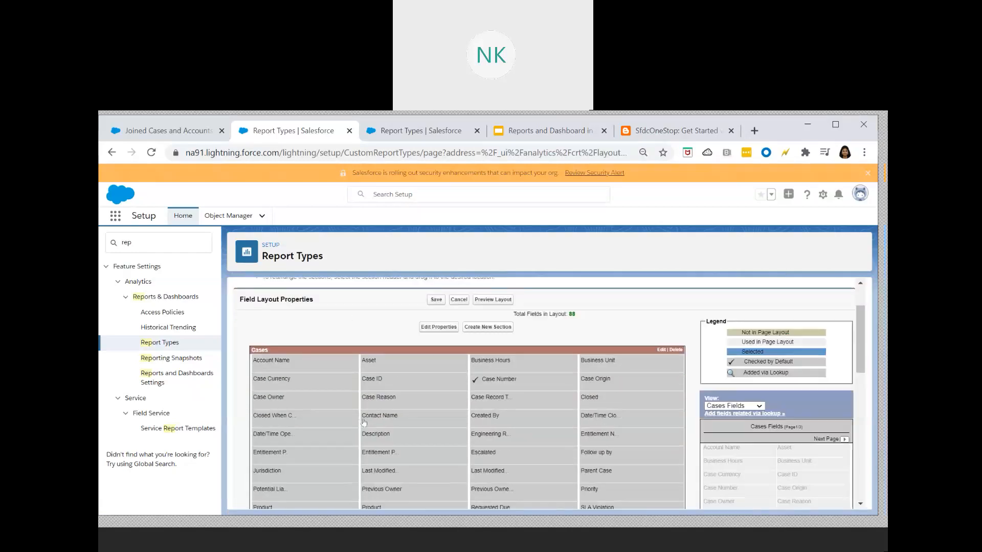
{"action": "scroll", "coordinate": [417, 441], "scroll_direction": "down", "scroll_amount": 7}
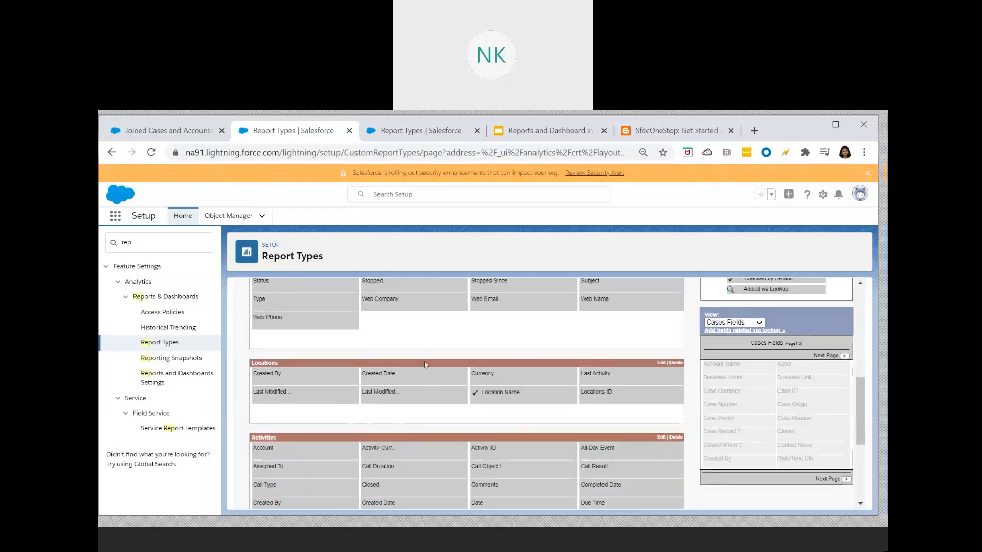
{"action": "scroll", "coordinate": [433, 415], "scroll_direction": "down", "scroll_amount": 1}
{"action": "scroll", "coordinate": [433, 415], "scroll_direction": "down", "scroll_amount": 3}
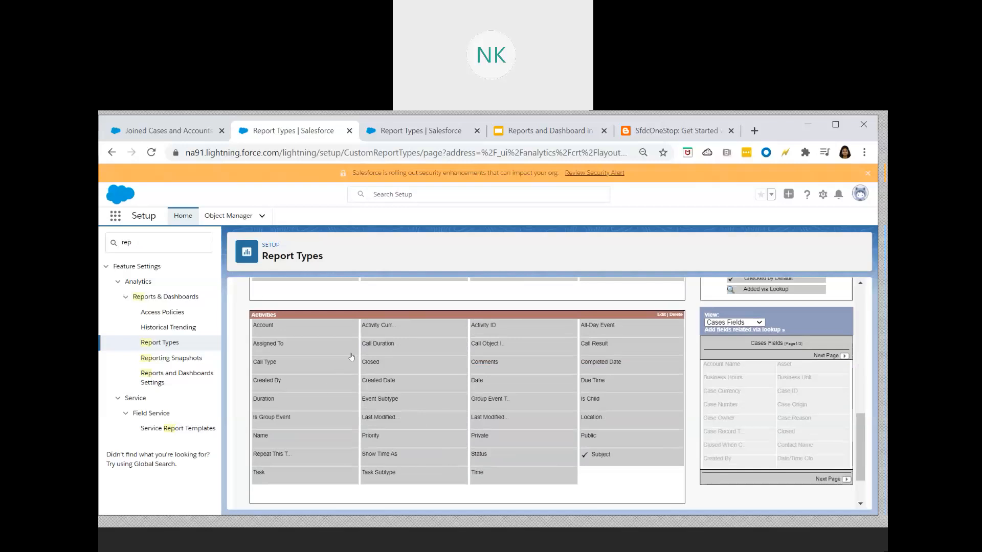
{"action": "scroll", "coordinate": [407, 445], "scroll_direction": "up", "scroll_amount": 10}
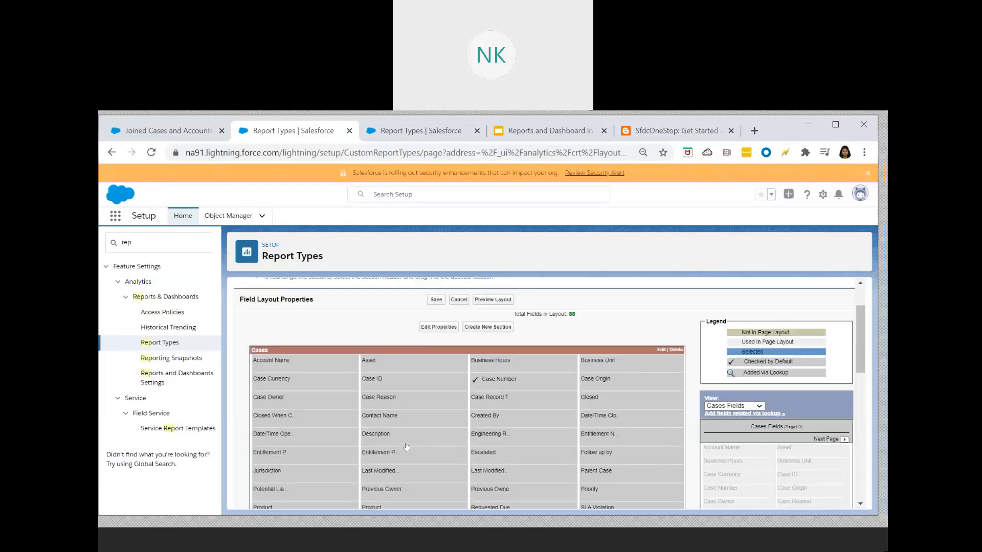
Go through all pages of available Cases fields to check for any missing from the layout
{"action": "left_click", "coordinate": [744, 406]}
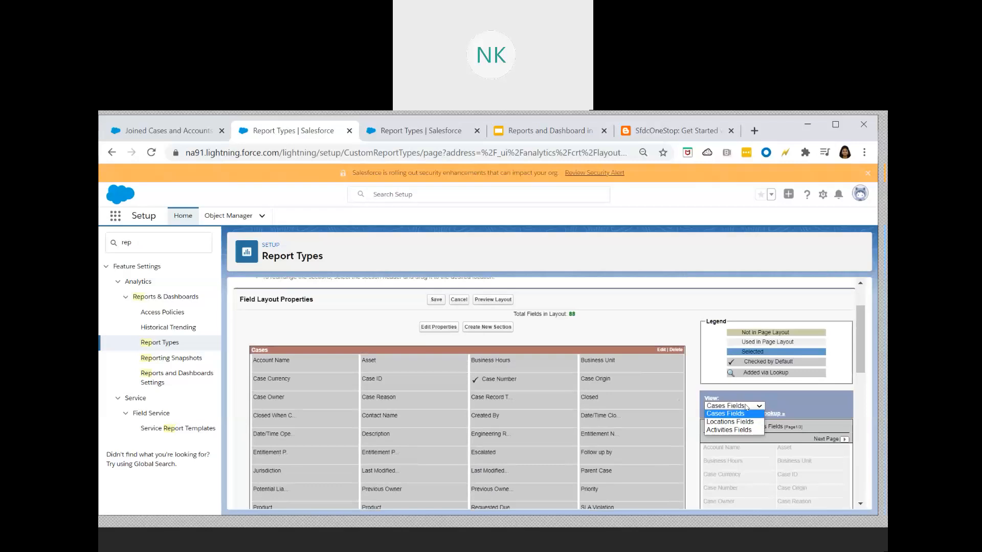
{"action": "left_click", "coordinate": [734, 413]}
{"action": "scroll", "coordinate": [738, 425], "scroll_direction": "down", "scroll_amount": 3}
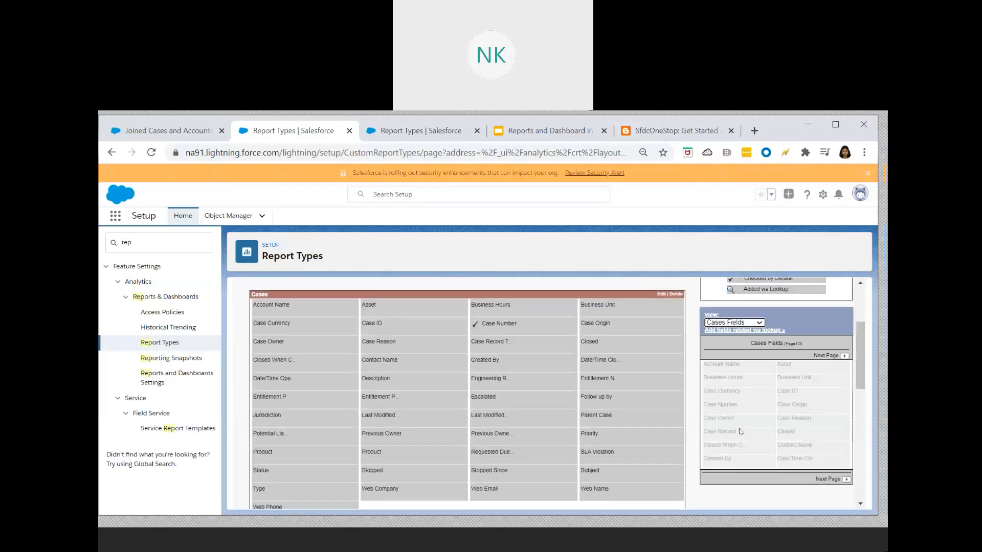
{"action": "left_click", "coordinate": [844, 356]}
{"action": "left_click_drag", "start_coordinate": [747, 346], "coordinate": [787, 344]}
{"action": "left_click", "coordinate": [844, 356]}
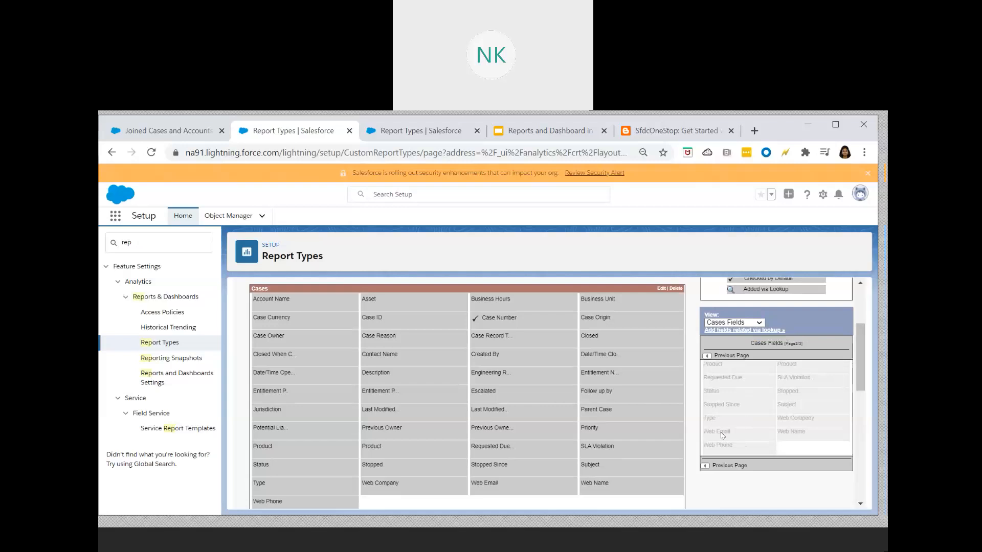
{"action": "scroll", "coordinate": [385, 456], "scroll_direction": "down", "scroll_amount": 1}
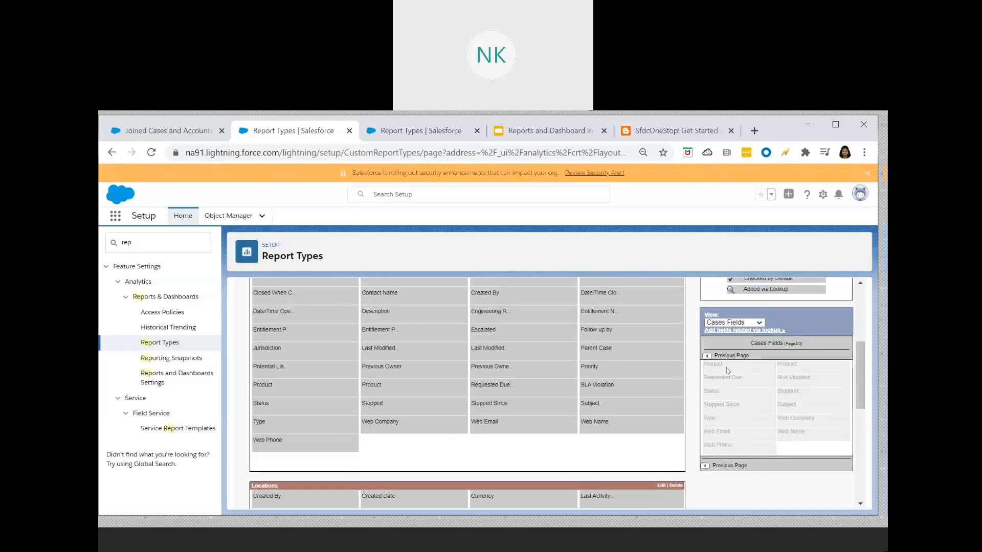
{"action": "scroll", "coordinate": [421, 430], "scroll_direction": "up", "scroll_amount": 3}
{"action": "scroll", "coordinate": [381, 421], "scroll_direction": "down", "scroll_amount": 3}
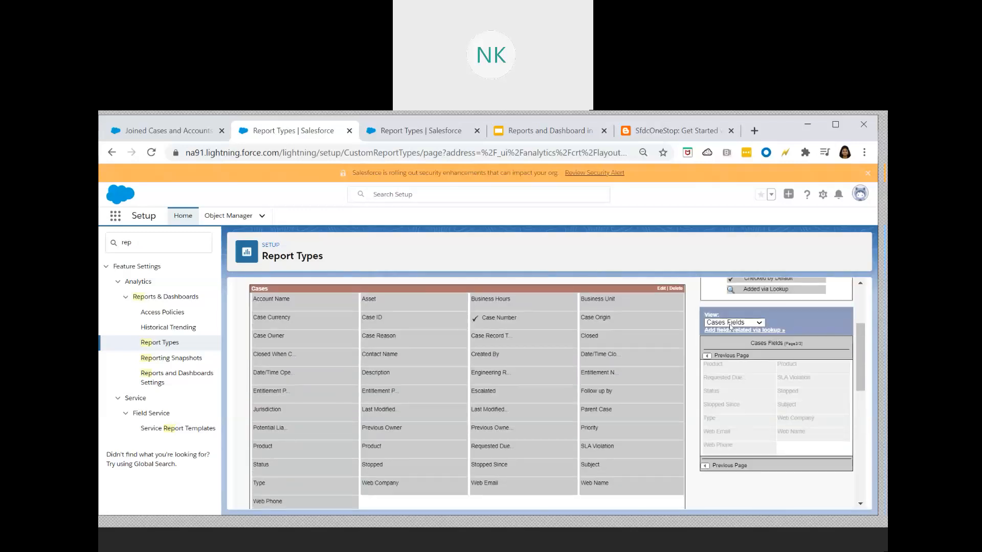
Show the available Locations fields and add the Case field as the first field of the Locations section
{"action": "left_click", "coordinate": [730, 323]}
{"action": "left_click", "coordinate": [729, 335]}
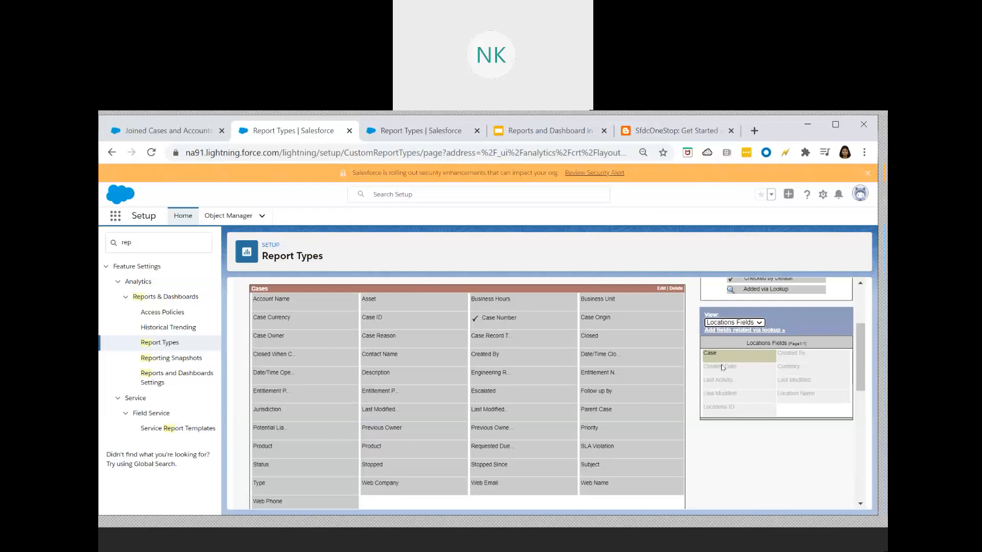
{"action": "scroll", "coordinate": [551, 414], "scroll_direction": "down", "scroll_amount": 3}
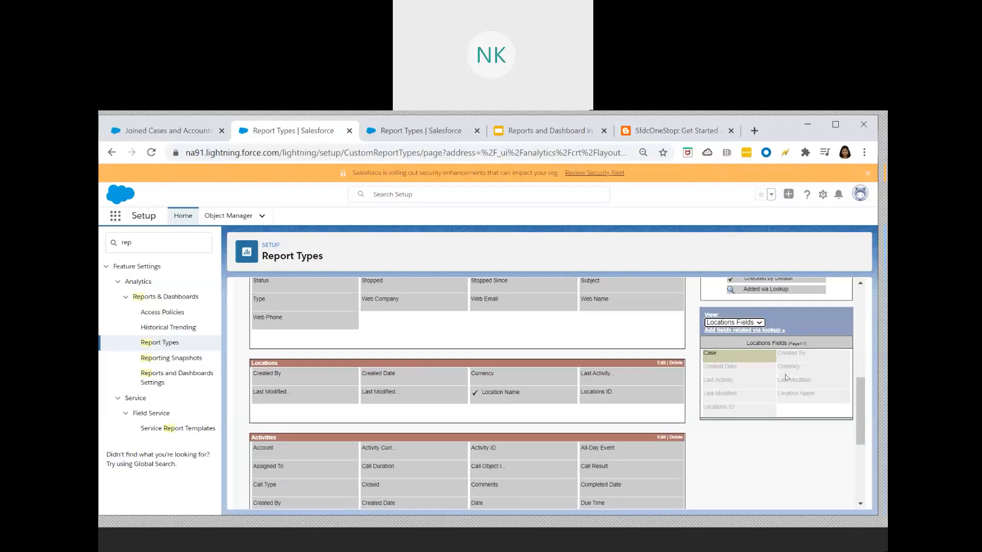
{"action": "left_click_drag", "start_coordinate": [736, 356], "coordinate": [281, 375]}
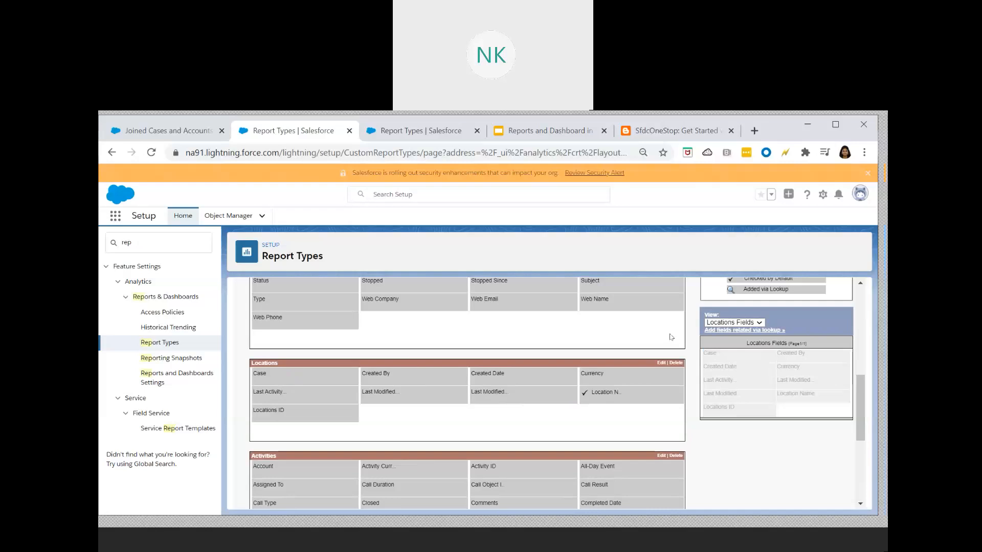
Add the Related To field to the end of the Activities section and check the remaining available Activities fields
{"action": "left_click", "coordinate": [749, 324]}
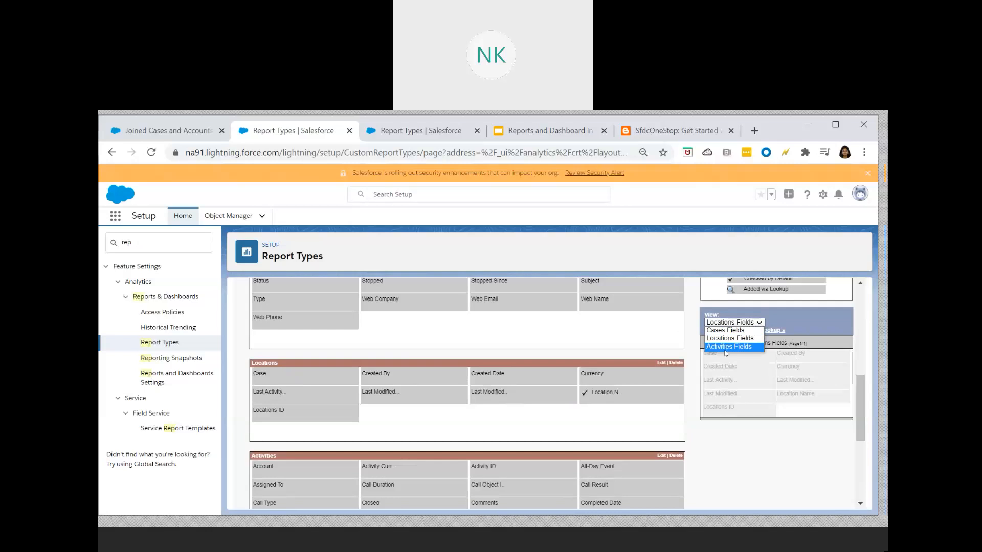
{"action": "left_click", "coordinate": [726, 347]}
{"action": "scroll", "coordinate": [534, 429], "scroll_direction": "down", "scroll_amount": 4}
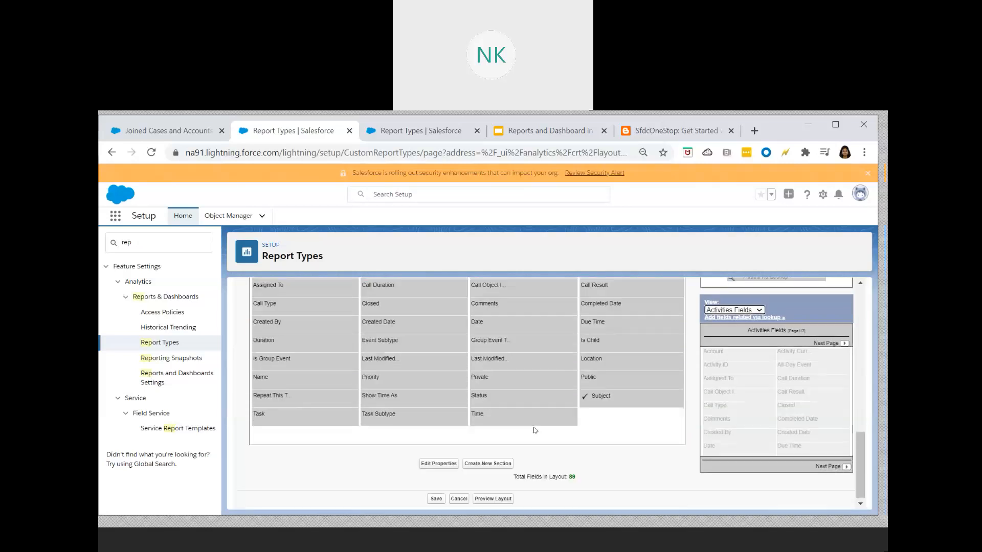
{"action": "scroll", "coordinate": [528, 436], "scroll_direction": "up", "scroll_amount": 1}
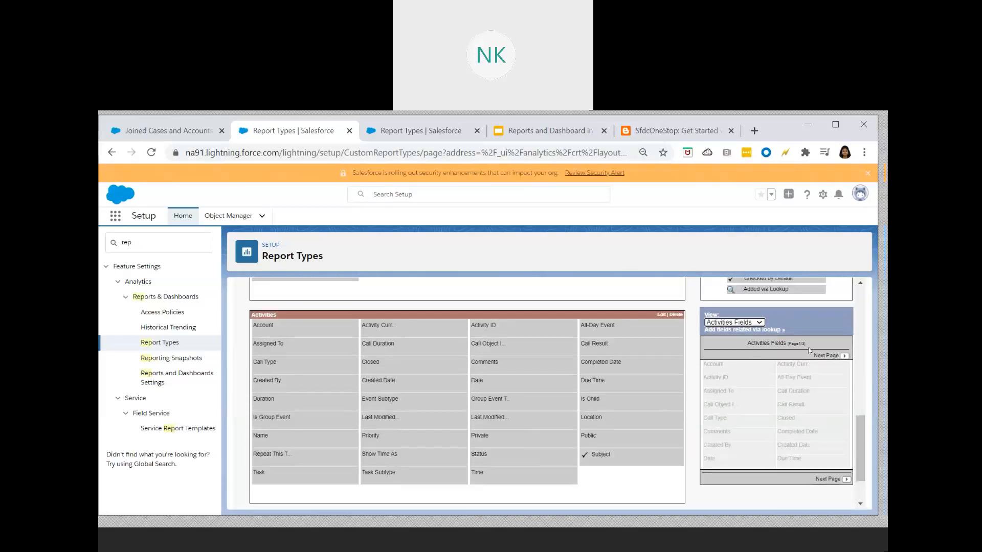
{"action": "left_click", "coordinate": [844, 357]}
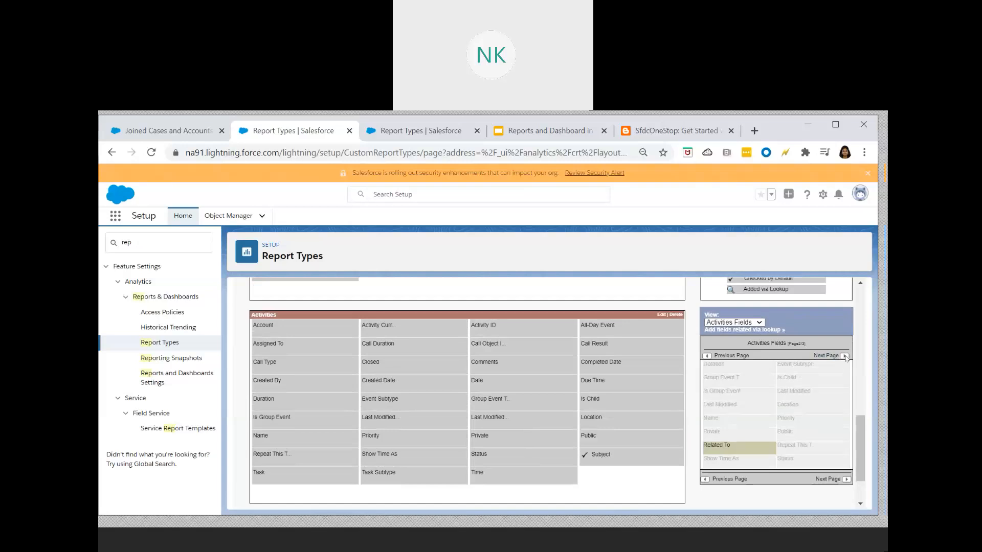
{"action": "left_click_drag", "start_coordinate": [717, 445], "coordinate": [606, 487]}
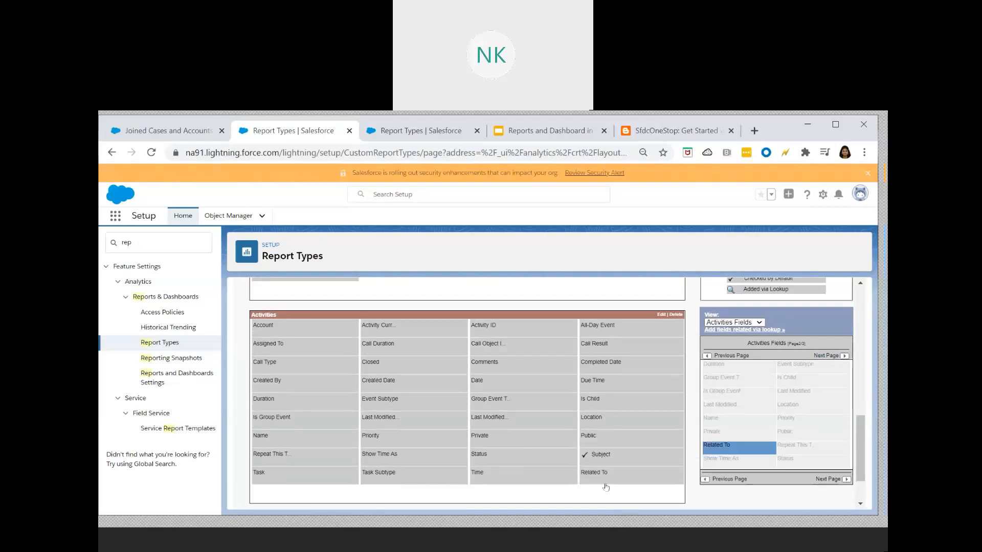
{"action": "left_click", "coordinate": [846, 357]}
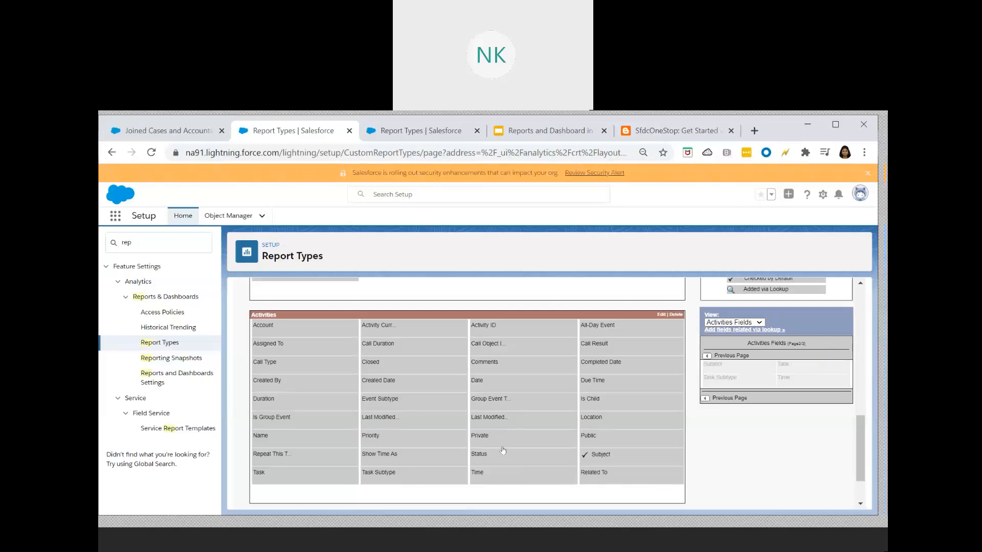
Switch the available fields back to Cases and open the account fields offered through the Account Name lookup
{"action": "scroll", "coordinate": [509, 454], "scroll_direction": "up", "scroll_amount": 10}
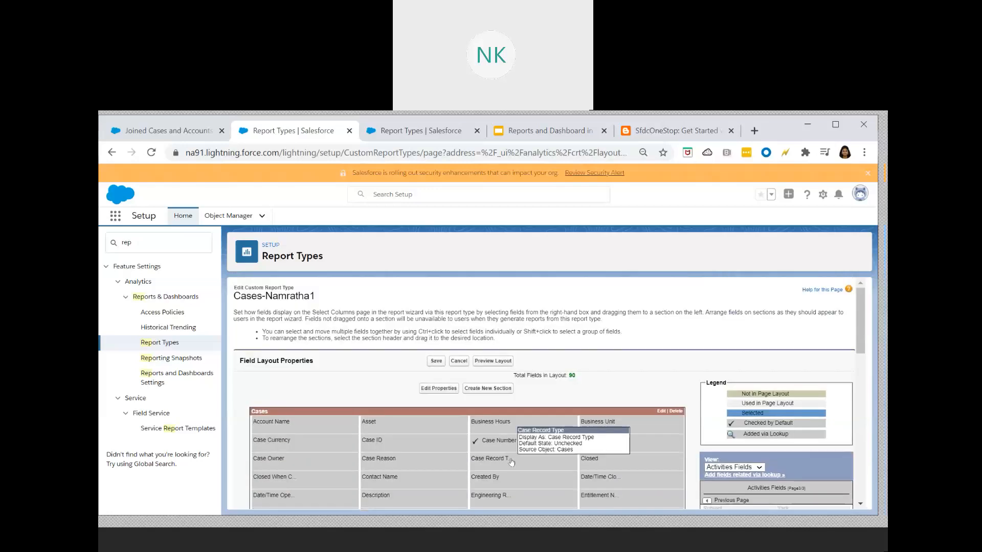
{"action": "scroll", "coordinate": [514, 462], "scroll_direction": "down", "scroll_amount": 10}
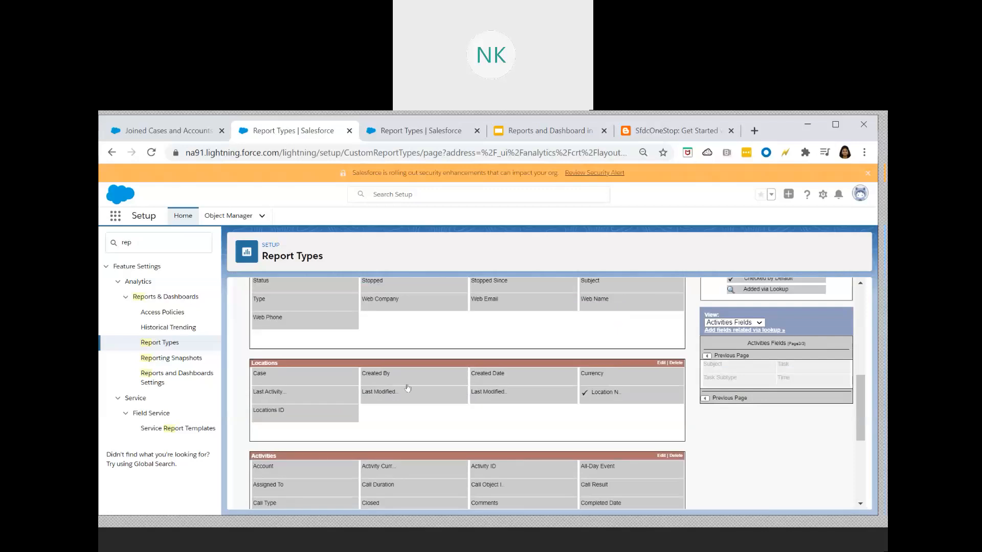
{"action": "scroll", "coordinate": [415, 462], "scroll_direction": "down", "scroll_amount": 3}
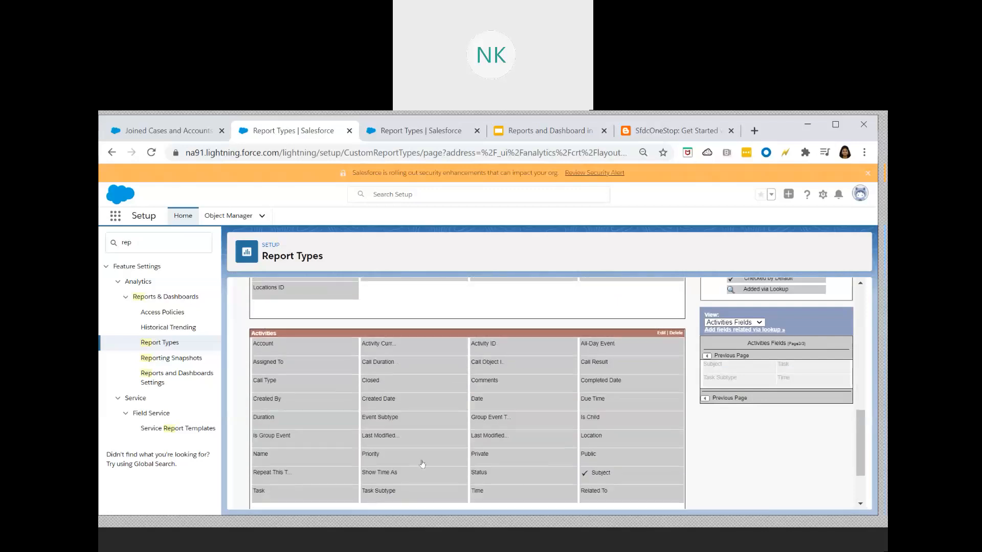
{"action": "scroll", "coordinate": [416, 463], "scroll_direction": "up", "scroll_amount": 10}
{"action": "scroll", "coordinate": [747, 432], "scroll_direction": "down", "scroll_amount": 3}
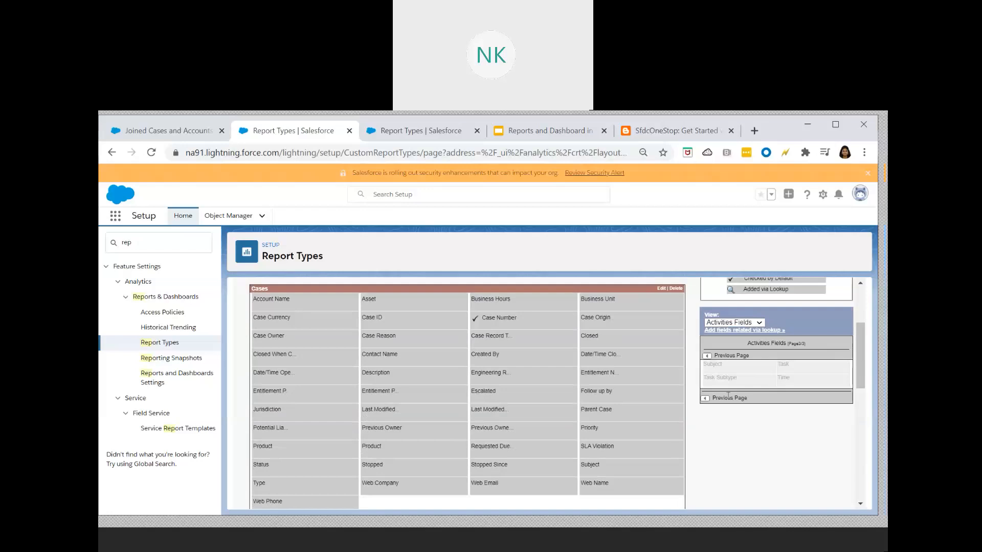
{"action": "left_click", "coordinate": [733, 322]}
{"action": "left_click", "coordinate": [725, 331]}
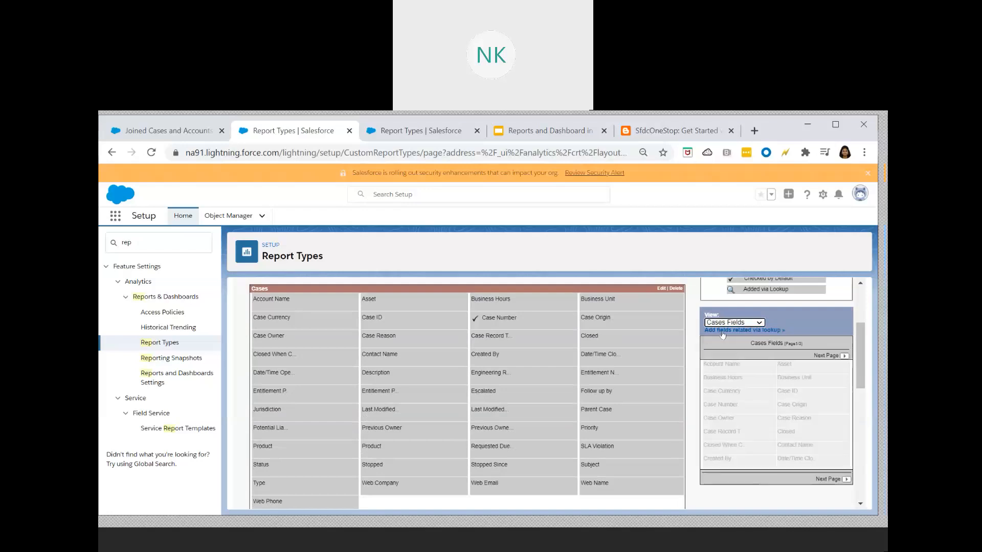
{"action": "scroll", "coordinate": [544, 453], "scroll_direction": "up", "scroll_amount": 2}
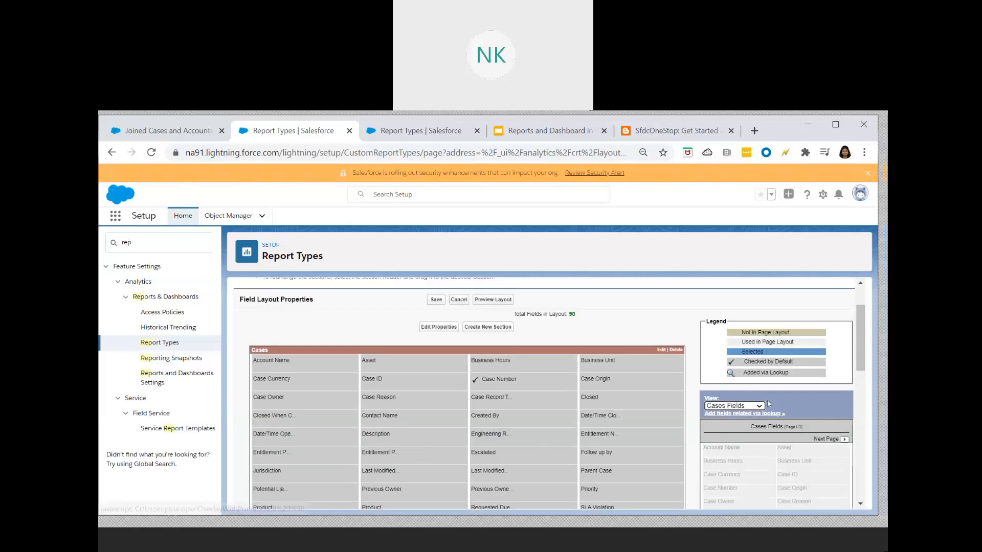
{"action": "left_click", "coordinate": [718, 414]}
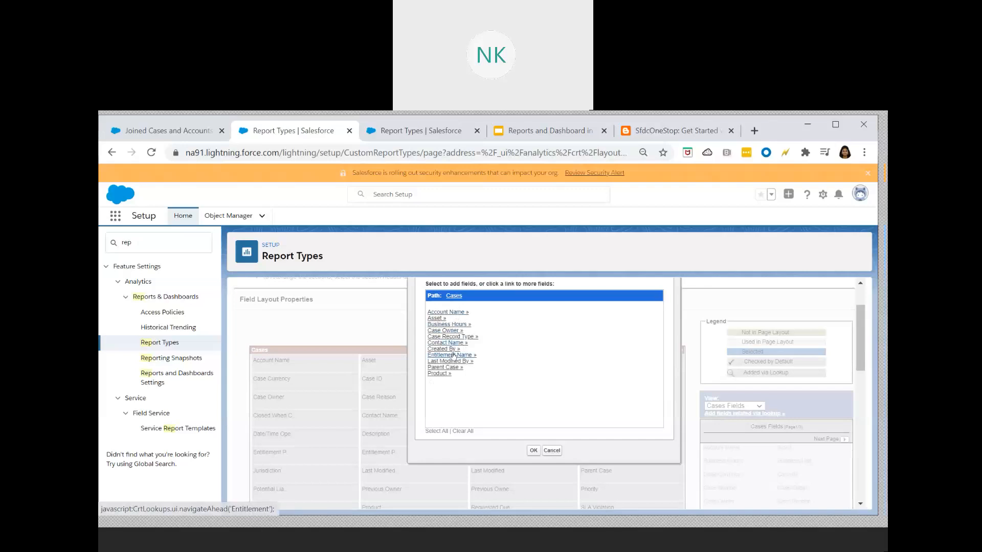
{"action": "left_click", "coordinate": [458, 313]}
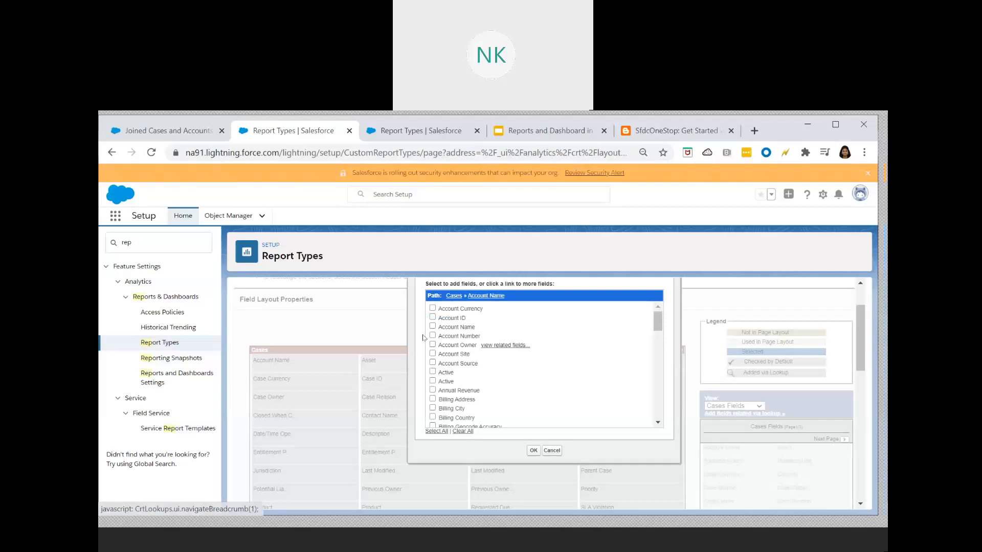
Examine the account fields that can be added to the Cases section through the Account Name lookup
{"action": "scroll", "coordinate": [442, 307], "scroll_direction": "down", "scroll_amount": 10}
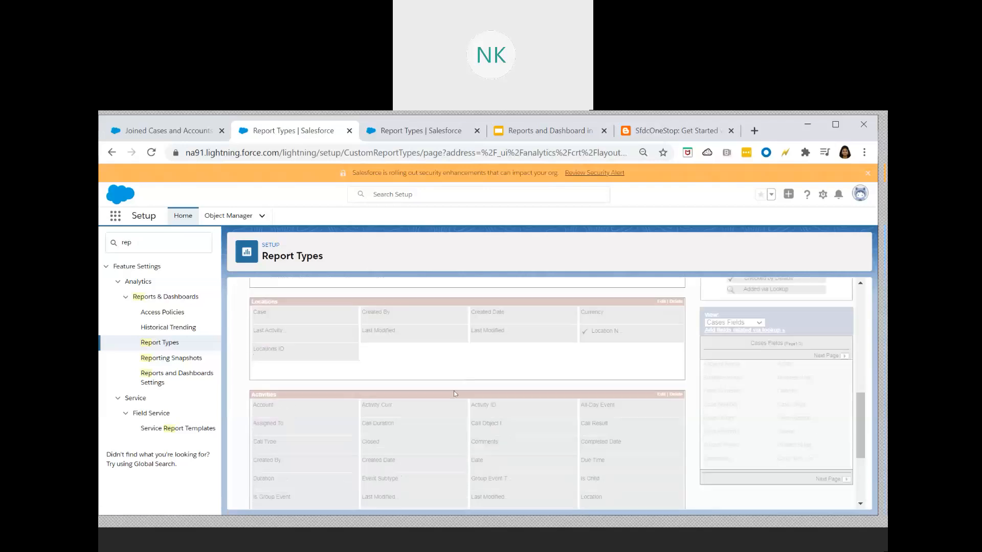
{"action": "scroll", "coordinate": [455, 394], "scroll_direction": "up", "scroll_amount": 5}
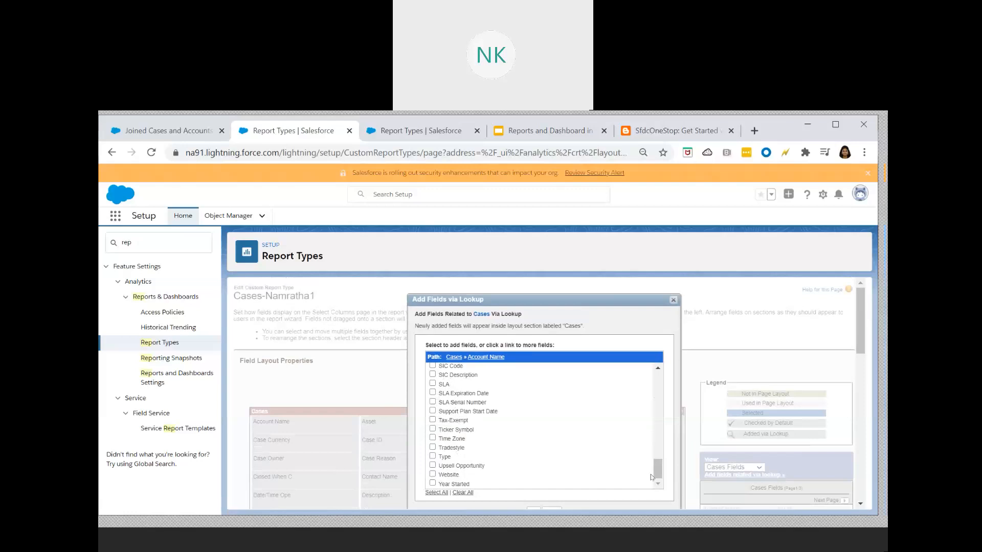
{"action": "left_click_drag", "start_coordinate": [659, 473], "coordinate": [660, 381]}
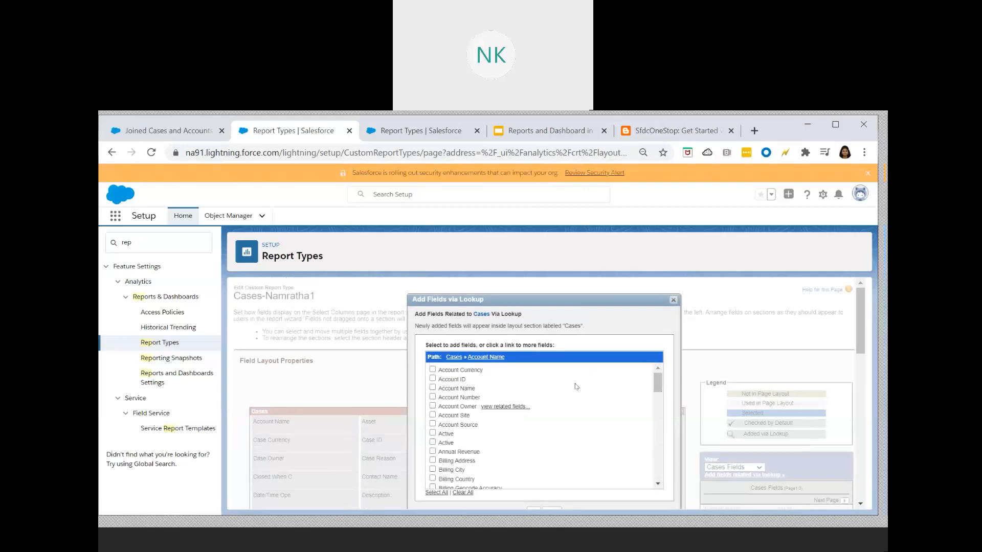
{"action": "scroll", "coordinate": [590, 380], "scroll_direction": "down", "scroll_amount": 3}
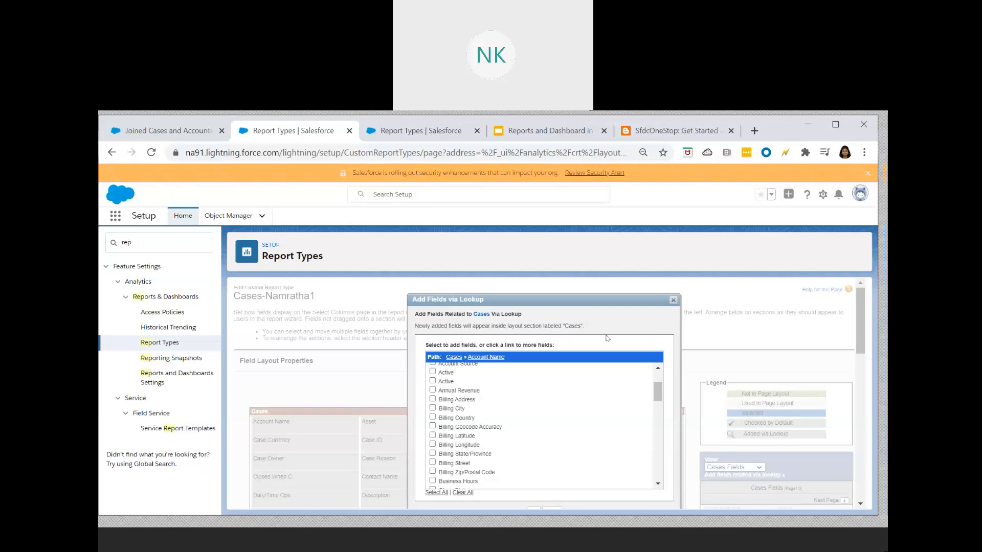
{"action": "scroll", "coordinate": [581, 329], "scroll_direction": "down", "scroll_amount": 1}
{"action": "scroll", "coordinate": [469, 384], "scroll_direction": "up", "scroll_amount": 3}
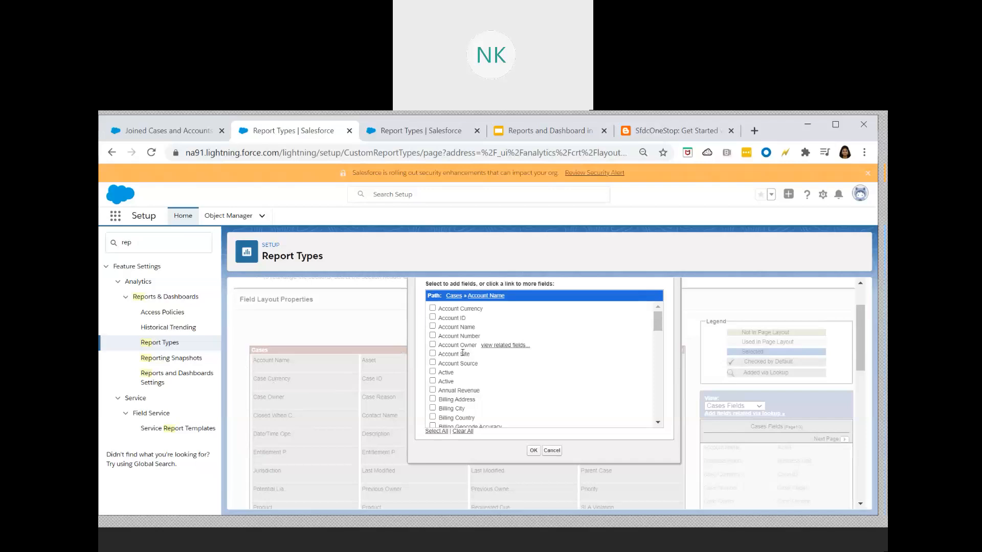
{"action": "scroll", "coordinate": [462, 353], "scroll_direction": "down", "scroll_amount": 3}
{"action": "scroll", "coordinate": [471, 370], "scroll_direction": "down", "scroll_amount": 3}
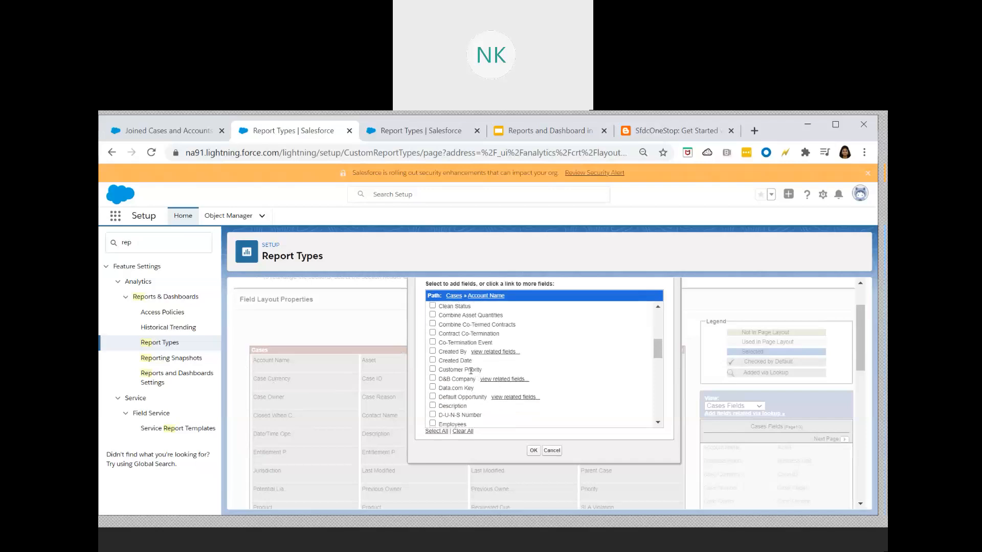
{"action": "scroll", "coordinate": [470, 371], "scroll_direction": "up", "scroll_amount": 3}
{"action": "scroll", "coordinate": [469, 391], "scroll_direction": "up", "scroll_amount": 3}
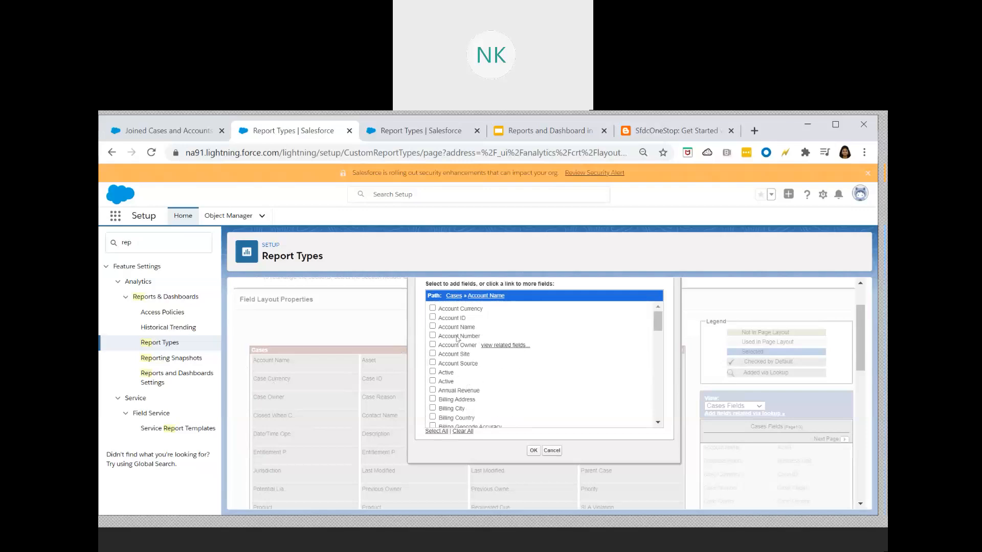
Select all account fields offered through the Account Name lookup and add them to the Cases section of the layout
{"action": "left_click", "coordinate": [432, 308]}
{"action": "left_click", "coordinate": [436, 431]}
{"action": "scroll", "coordinate": [518, 405], "scroll_direction": "down", "scroll_amount": 4}
{"action": "scroll", "coordinate": [518, 405], "scroll_direction": "down", "scroll_amount": 5}
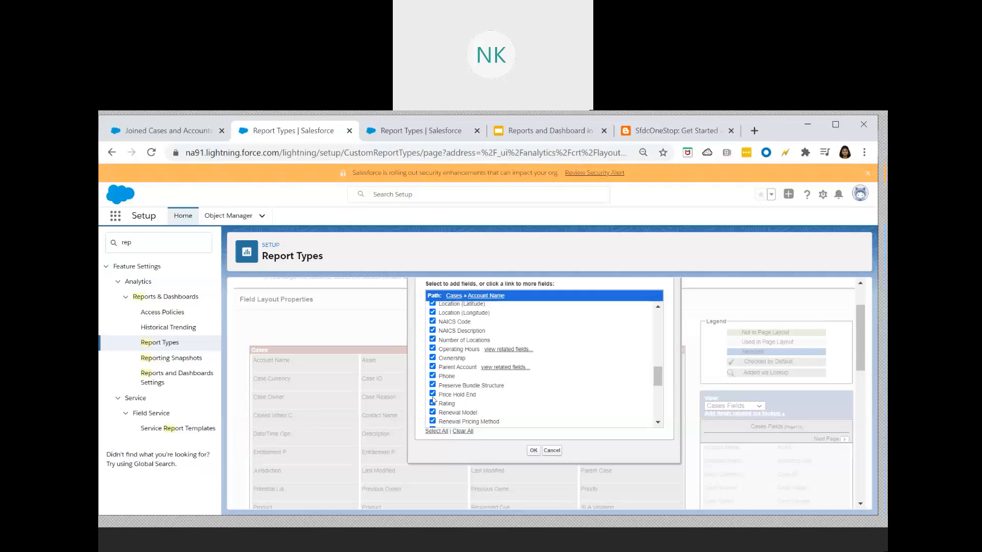
{"action": "left_click", "coordinate": [533, 450]}
{"action": "scroll", "coordinate": [453, 454], "scroll_direction": "down", "scroll_amount": 5}
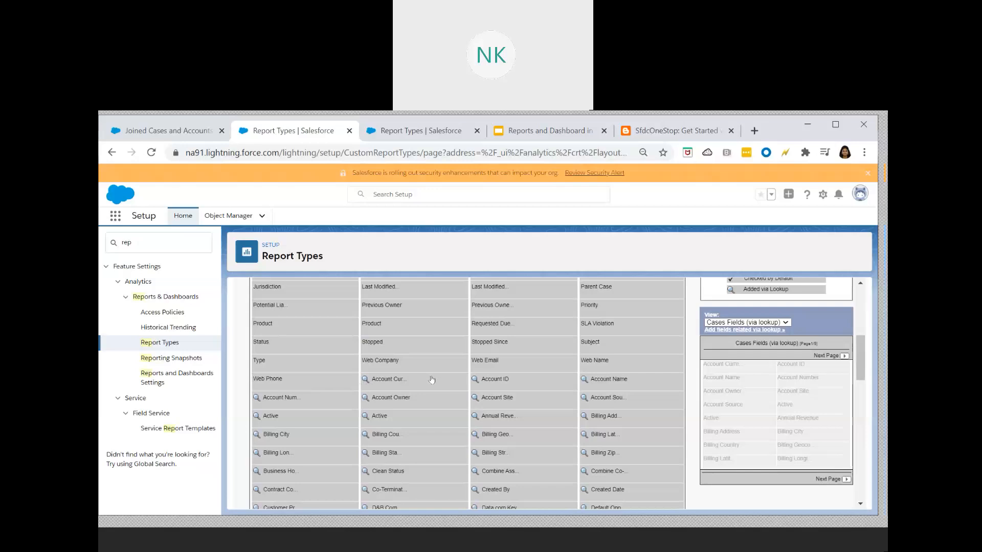
Check the lookup details of the added Account Currency field and select that field in the Cases section
{"action": "mouse_move", "coordinate": [429, 384]}
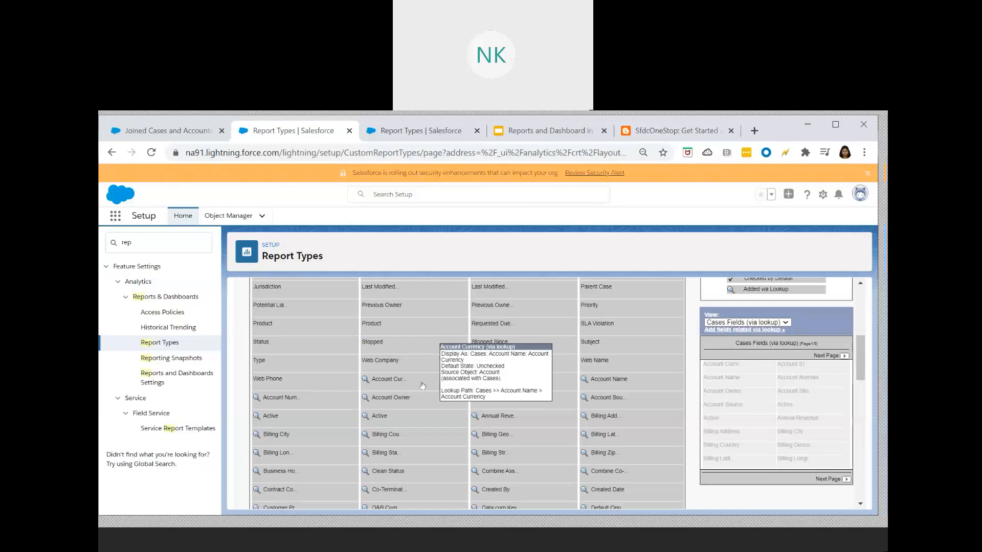
{"action": "left_click", "coordinate": [421, 380]}
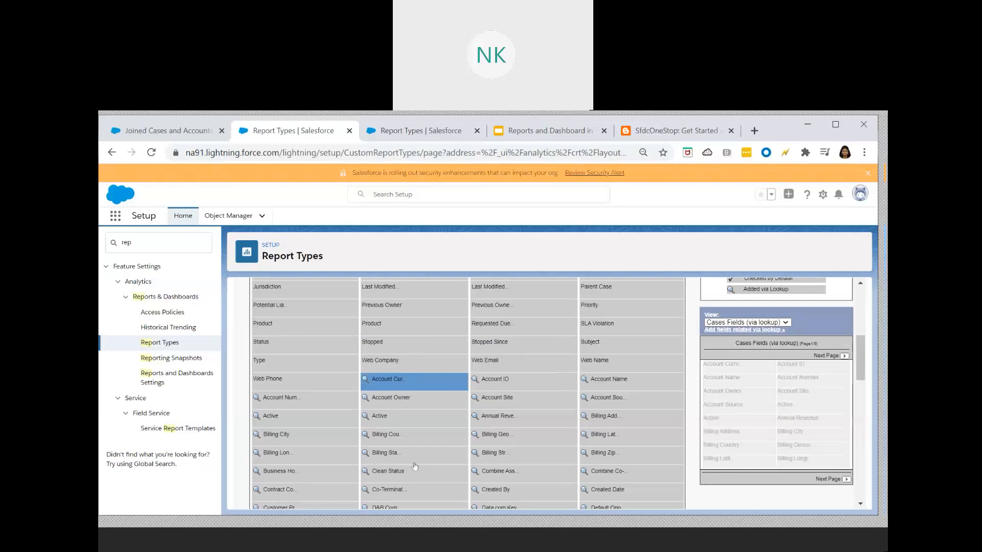
{"action": "mouse_move", "coordinate": [415, 468]}
{"action": "scroll", "coordinate": [341, 477], "scroll_direction": "up", "scroll_amount": 4}
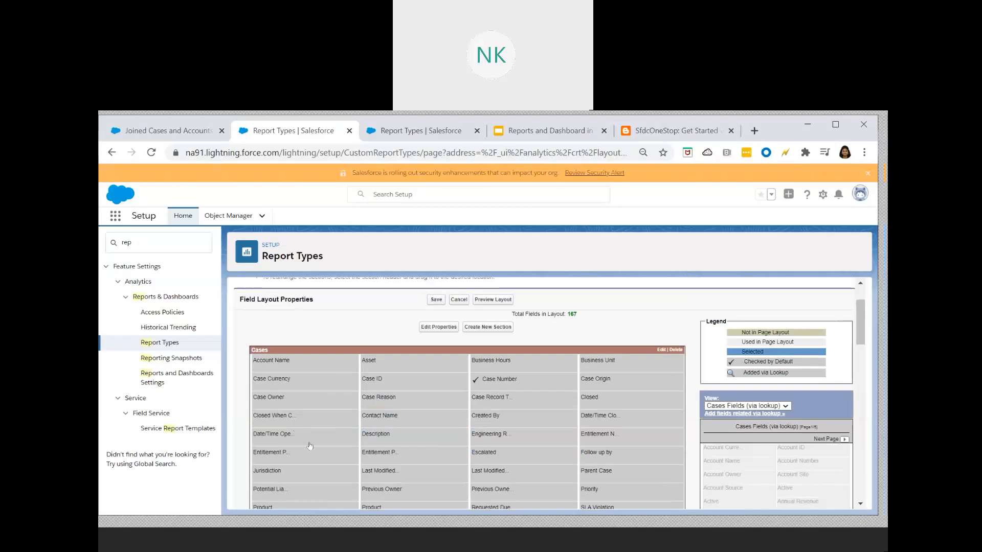
{"action": "mouse_move", "coordinate": [309, 445]}
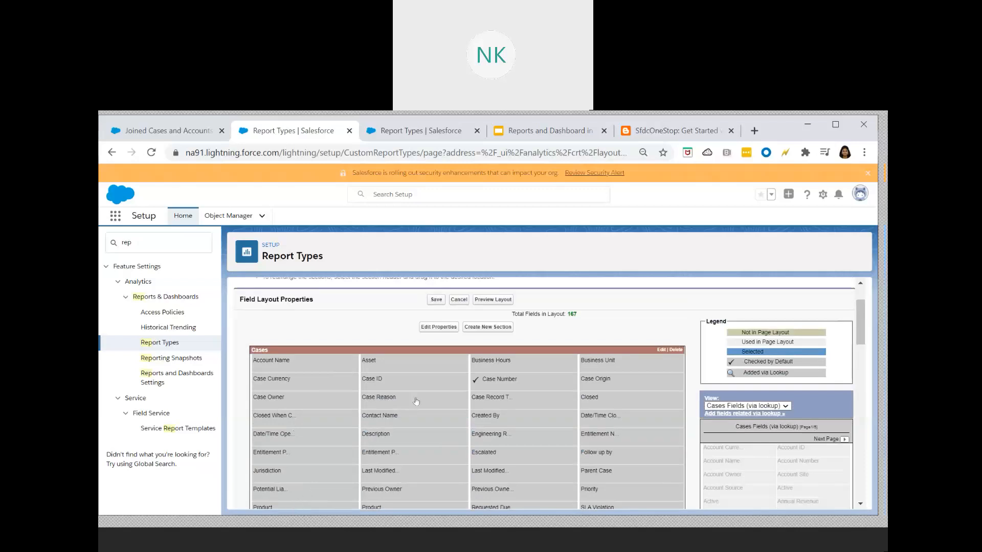
Create a new layout section named Cases-Account Lookup
{"action": "left_click", "coordinate": [492, 330]}
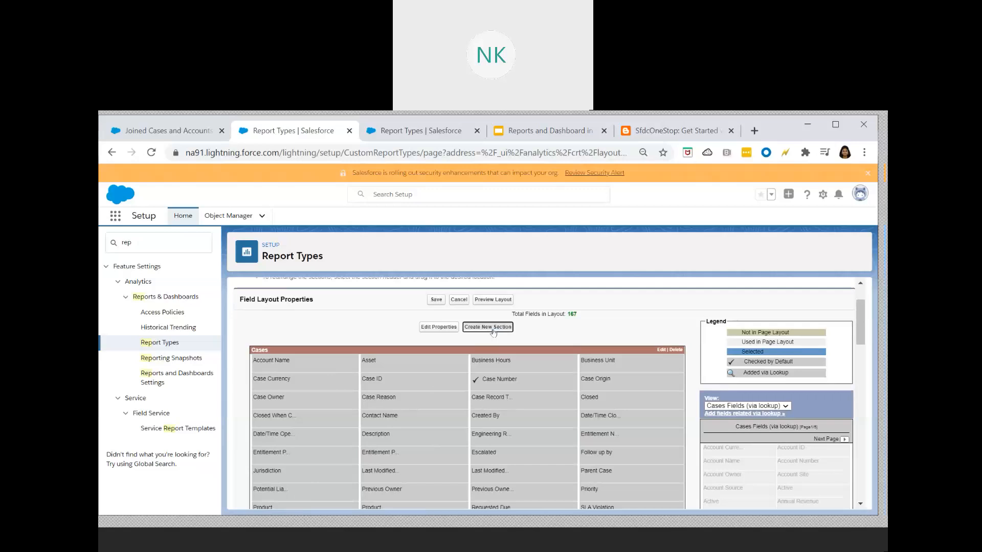
{"action": "left_click", "coordinate": [313, 384]}
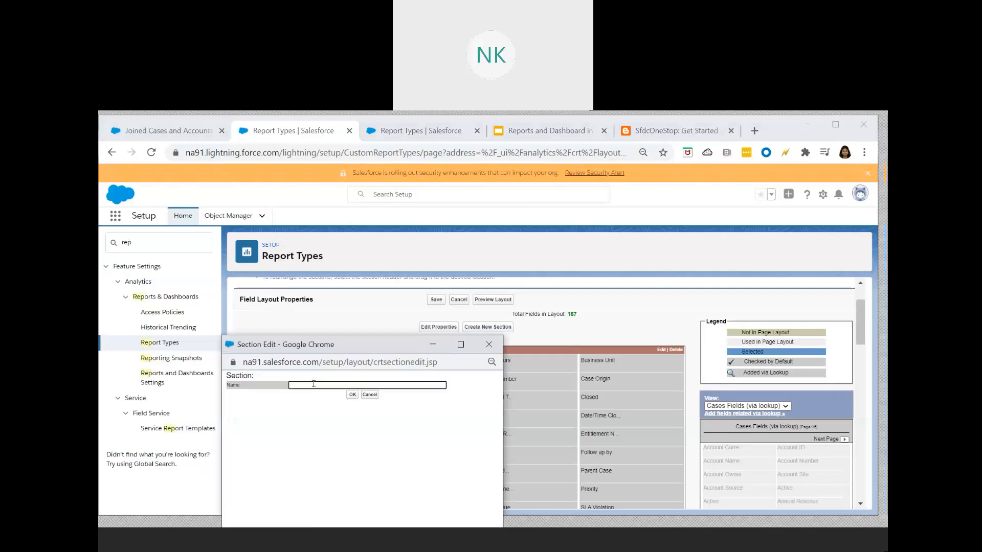
{"action": "type", "text": "Cases-Account Lookup"}
{"action": "left_click", "coordinate": [352, 395]}
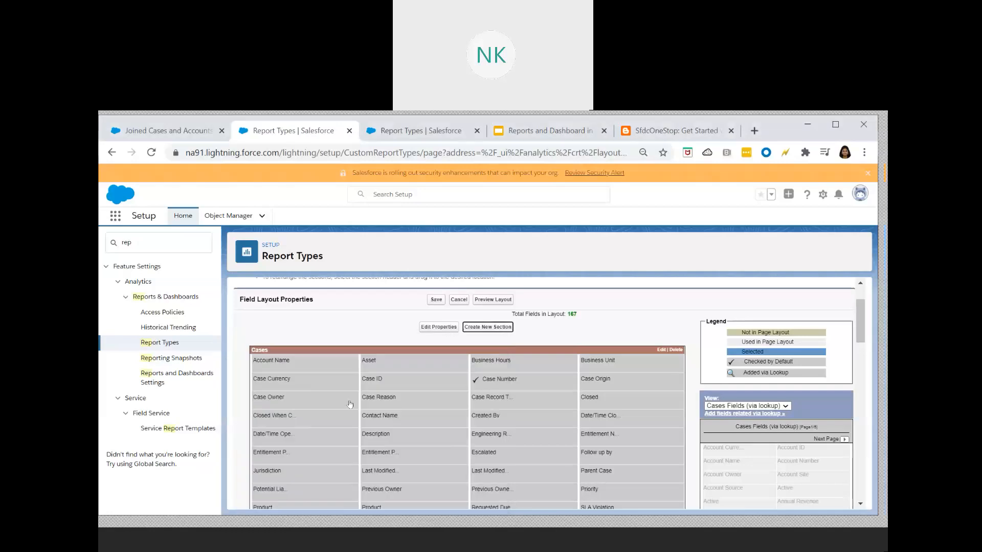
{"action": "scroll", "coordinate": [317, 430], "scroll_direction": "down", "scroll_amount": 10}
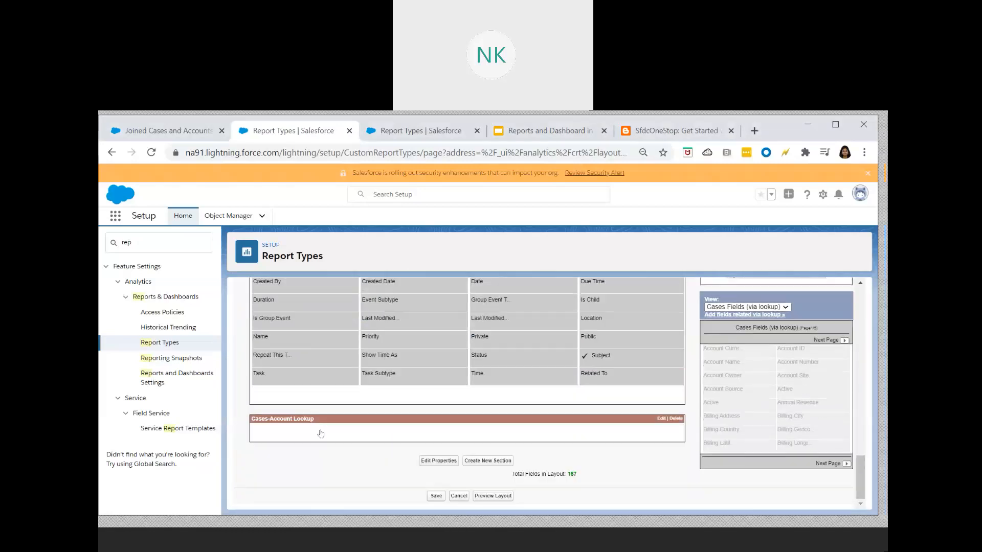
Move the block of account lookup fields spanning Account Currency to Upsell Oppo... from Cases into the Cases-Account Lookup section
{"action": "scroll", "coordinate": [343, 440], "scroll_direction": "up", "scroll_amount": 10}
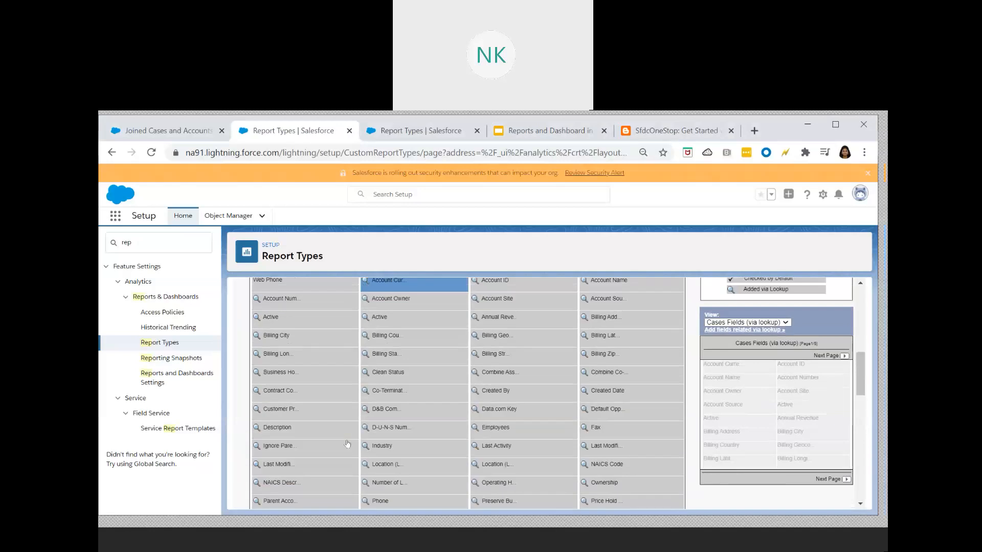
{"action": "scroll", "coordinate": [347, 439], "scroll_direction": "down", "scroll_amount": 2}
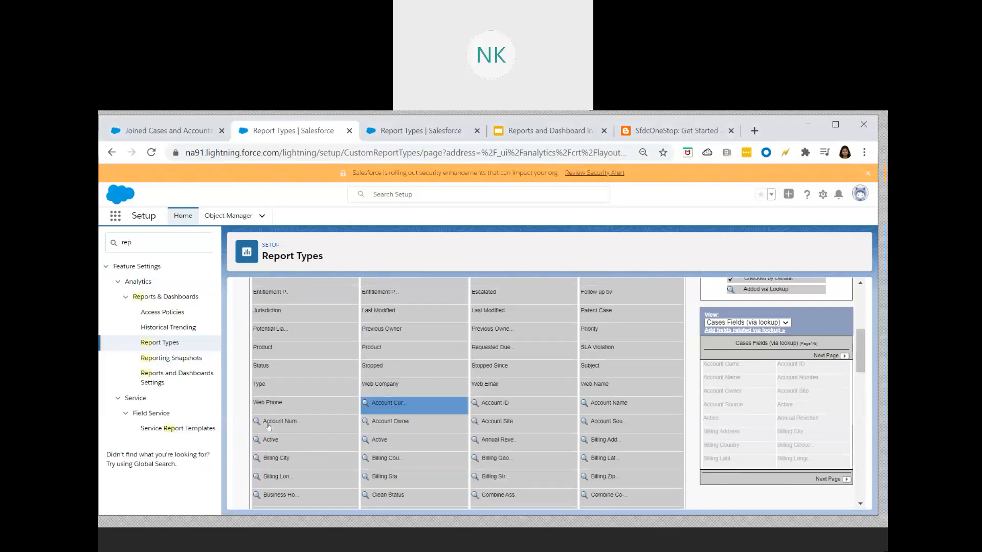
{"action": "scroll", "coordinate": [268, 427], "scroll_direction": "up", "scroll_amount": 8}
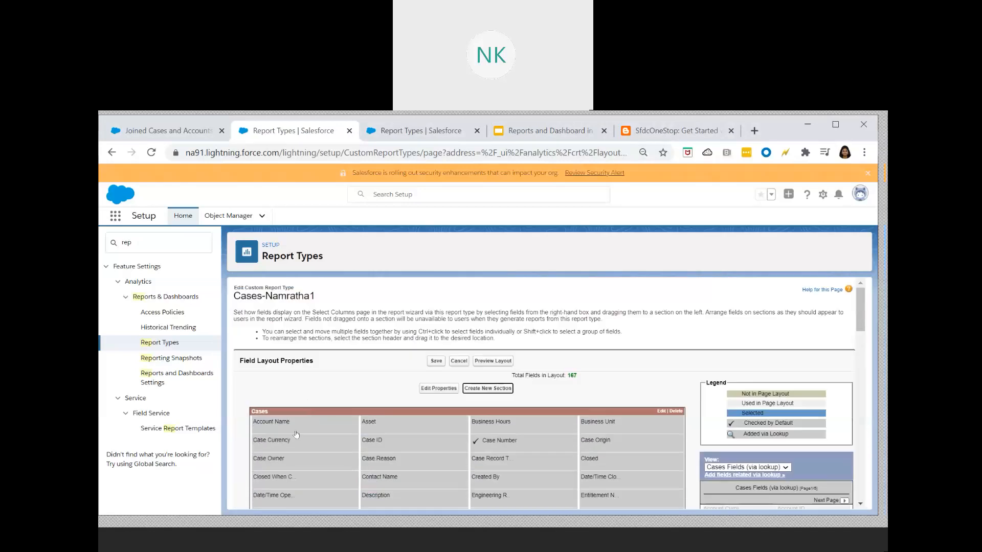
{"action": "scroll", "coordinate": [288, 421], "scroll_direction": "down", "scroll_amount": 10}
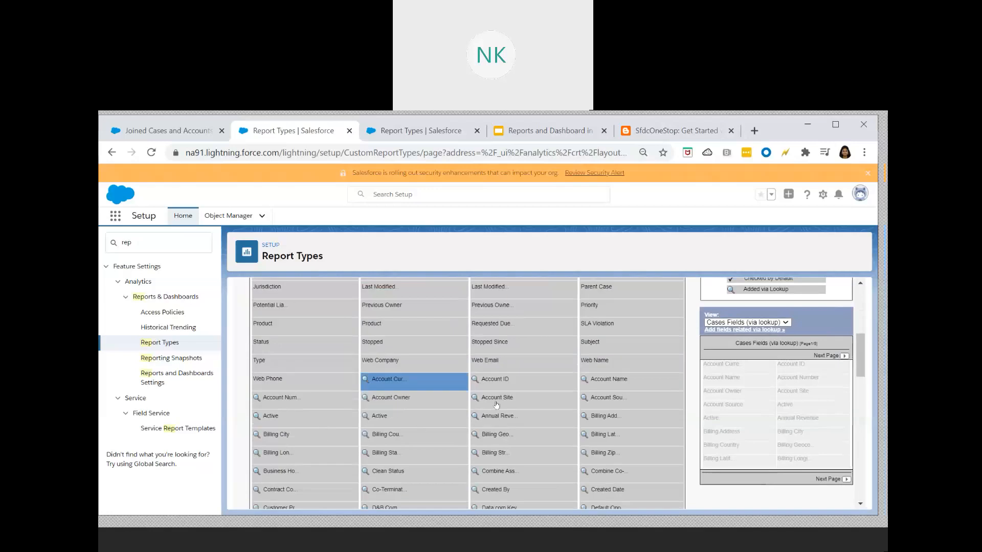
{"action": "scroll", "coordinate": [548, 427], "scroll_direction": "down", "scroll_amount": 3}
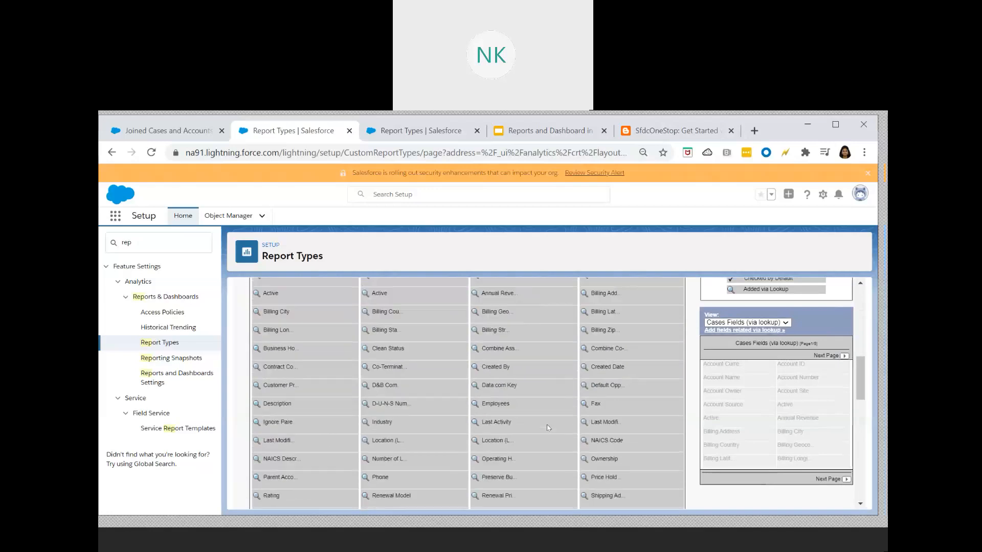
{"action": "scroll", "coordinate": [632, 461], "scroll_direction": "down", "scroll_amount": 3}
{"action": "left_click", "coordinate": [631, 472], "text": "shift"}
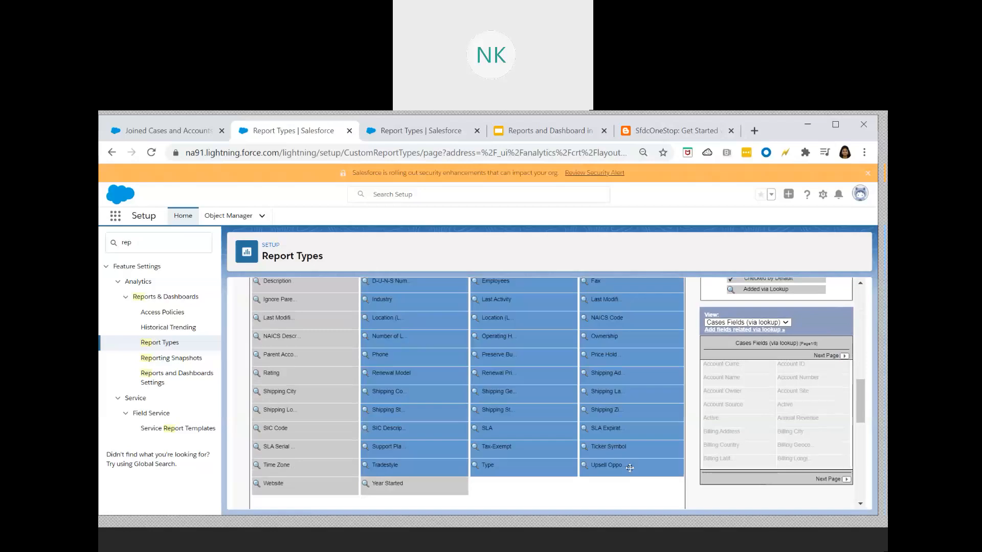
{"action": "left_click_drag", "start_coordinate": [433, 459], "coordinate": [332, 437]}
Move the remaining lookup fields from Billing Longitude through Website out of Cases into the Cases-Account Lookup section
{"action": "scroll", "coordinate": [335, 467], "scroll_direction": "up", "scroll_amount": 4}
{"action": "scroll", "coordinate": [333, 466], "scroll_direction": "up", "scroll_amount": 10}
{"action": "scroll", "coordinate": [333, 466], "scroll_direction": "down", "scroll_amount": 6}
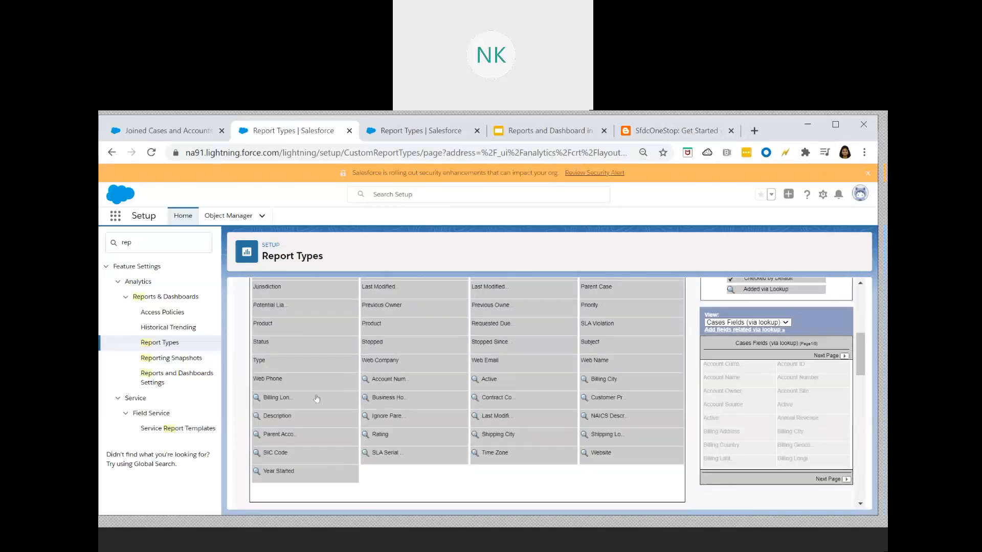
{"action": "left_click", "coordinate": [316, 395]}
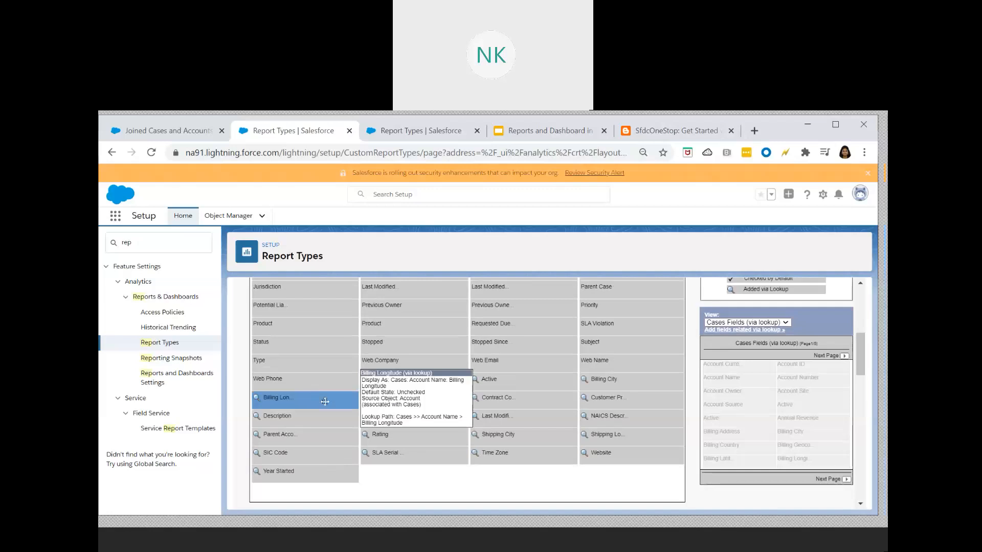
{"action": "left_click", "coordinate": [611, 456], "text": "shift"}
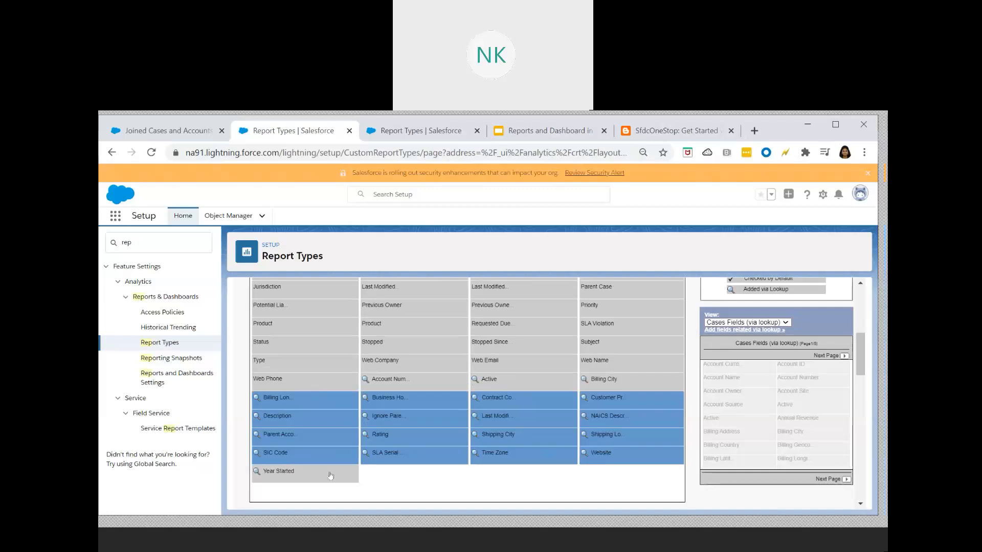
{"action": "left_click_drag", "start_coordinate": [321, 449], "coordinate": [403, 427]}
{"action": "scroll", "coordinate": [390, 446], "scroll_direction": "up", "scroll_amount": 10}
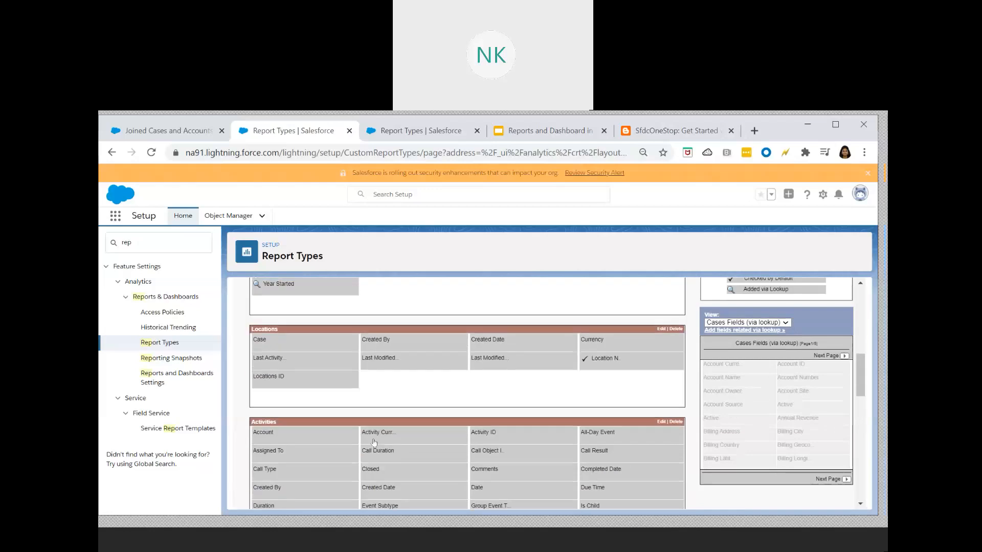
Move the leftover Account Number, Active, Billing City and Year Started lookup fields into the Cases-Account Lookup section
{"action": "scroll", "coordinate": [373, 443], "scroll_direction": "up", "scroll_amount": 2}
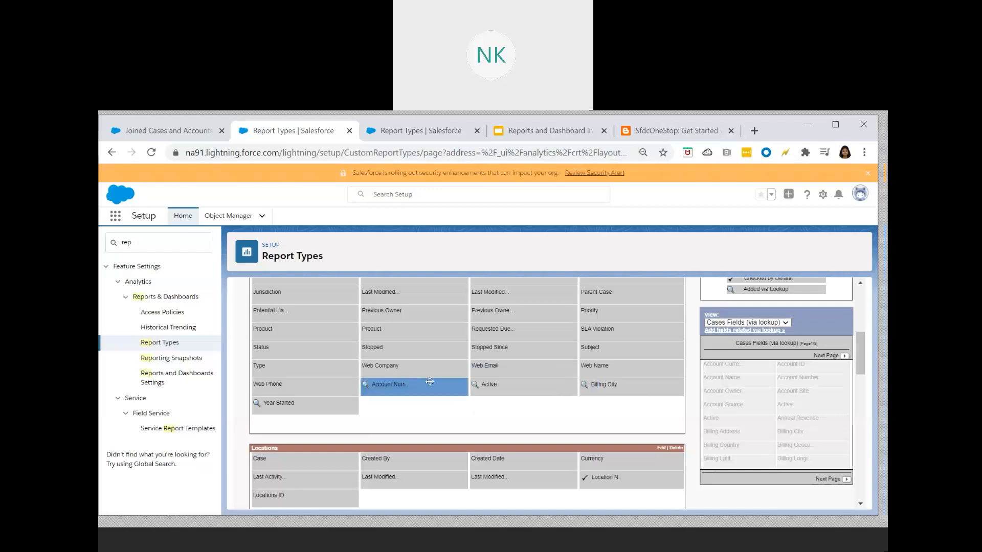
{"action": "left_click_drag", "start_coordinate": [450, 409], "coordinate": [427, 391]}
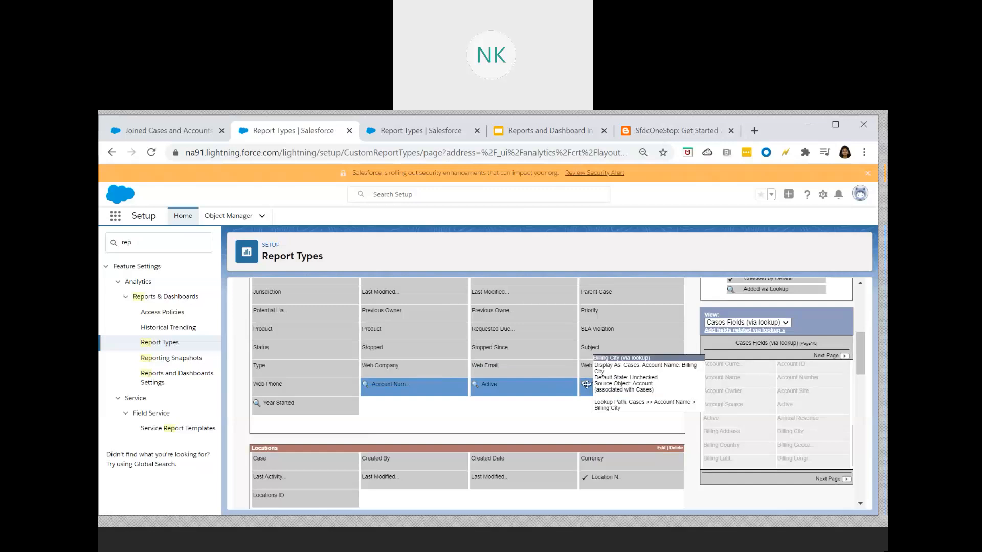
{"action": "mouse_move", "coordinate": [415, 382]}
{"action": "left_mouse_down"}
{"action": "mouse_move", "coordinate": [397, 483]}
{"action": "mouse_move", "coordinate": [401, 516]}
{"action": "mouse_move", "coordinate": [422, 462]}
{"action": "mouse_move", "coordinate": [419, 421]}
{"action": "mouse_move", "coordinate": [403, 415]}
{"action": "mouse_move", "coordinate": [471, 522]}
{"action": "left_mouse_up"}
{"action": "mouse_move", "coordinate": [476, 488]}
{"action": "left_mouse_down"}
{"action": "mouse_move", "coordinate": [390, 467]}
{"action": "mouse_move", "coordinate": [475, 499]}
{"action": "mouse_move", "coordinate": [493, 445]}
{"action": "mouse_move", "coordinate": [445, 429]}
{"action": "mouse_move", "coordinate": [323, 430]}
{"action": "mouse_move", "coordinate": [313, 449]}
{"action": "left_mouse_up"}
Examine the fields in the Cases-Account Lookup section and the lookup details of Employees and Account Number
{"action": "scroll", "coordinate": [315, 449], "scroll_direction": "up", "scroll_amount": 5}
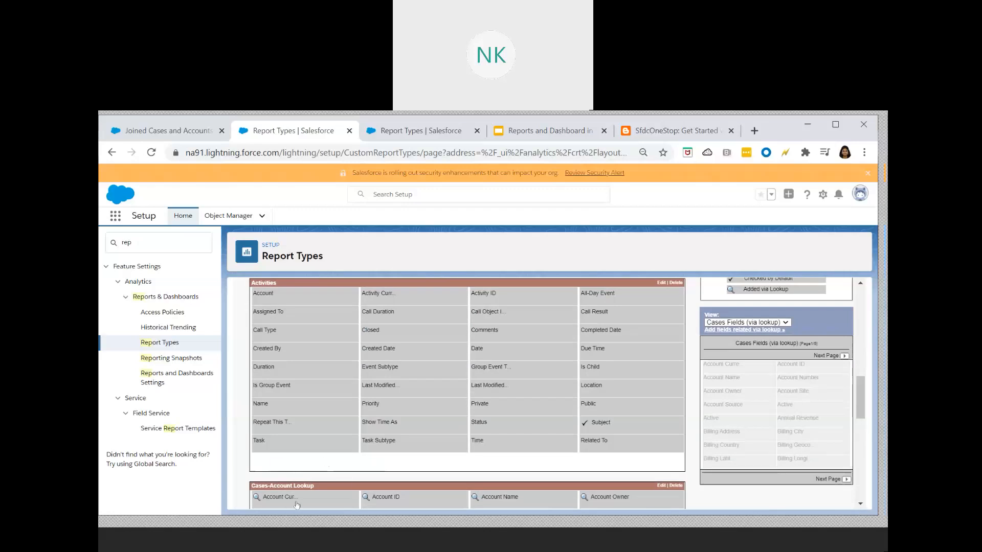
{"action": "scroll", "coordinate": [328, 460], "scroll_direction": "down", "scroll_amount": 2}
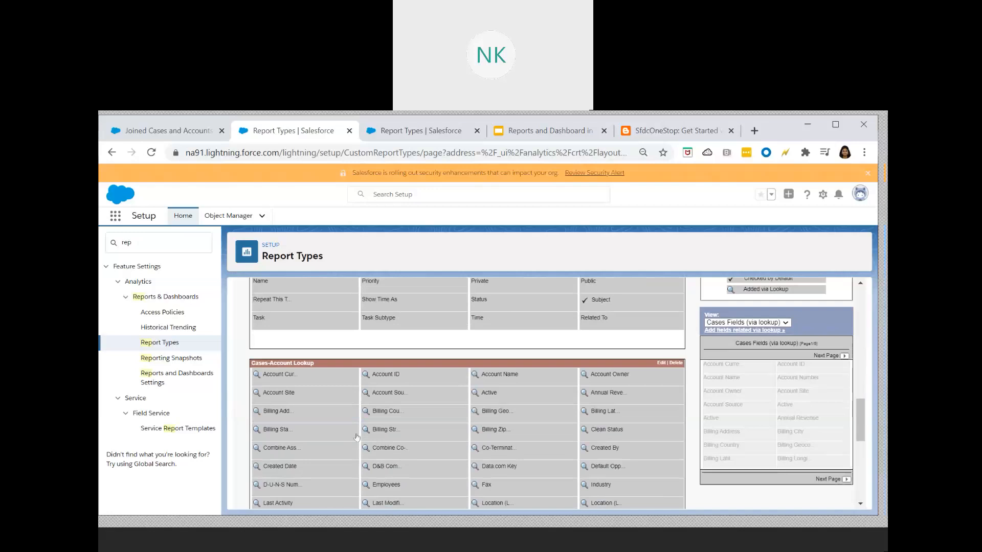
{"action": "scroll", "coordinate": [356, 437], "scroll_direction": "down", "scroll_amount": 2}
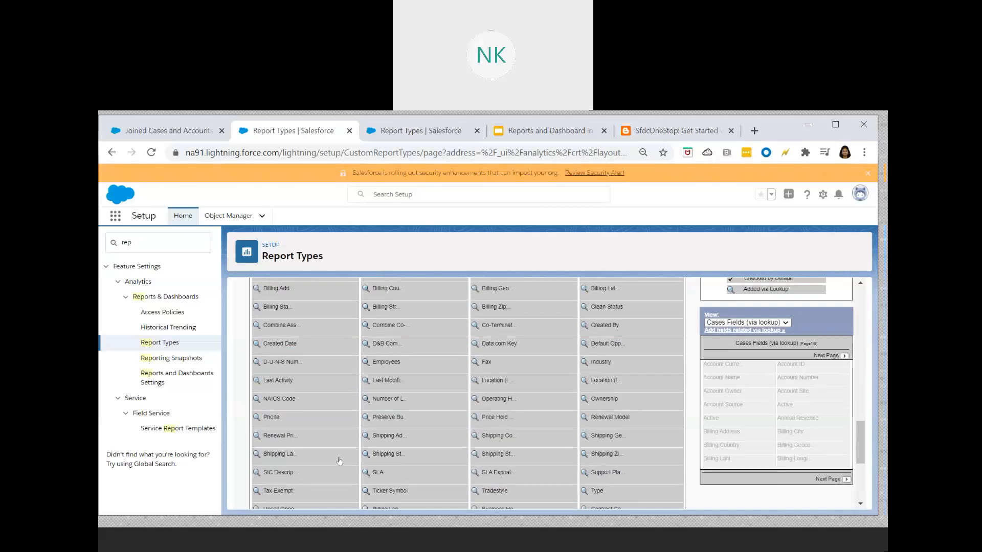
{"action": "scroll", "coordinate": [312, 460], "scroll_direction": "up", "scroll_amount": 1}
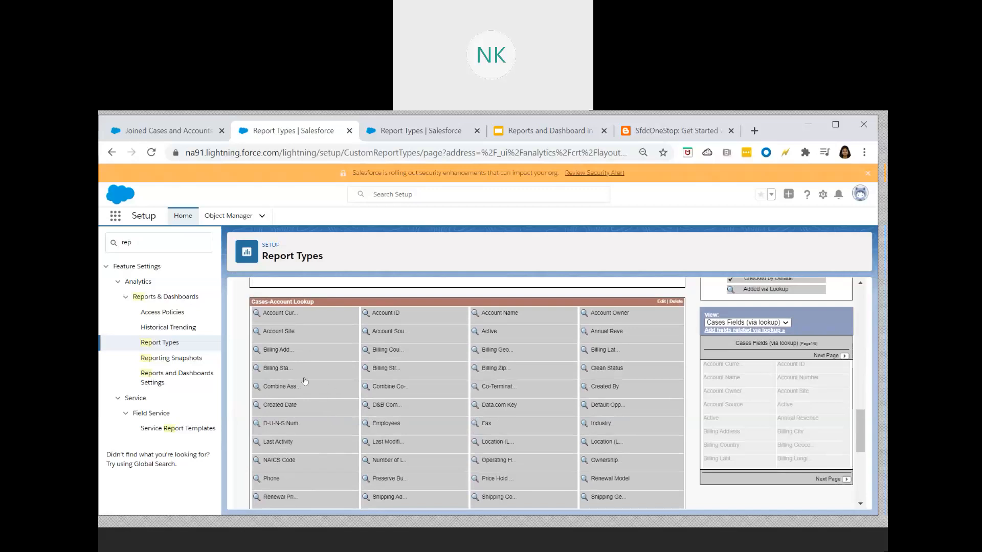
{"action": "mouse_move", "coordinate": [291, 319]}
{"action": "mouse_move", "coordinate": [393, 434]}
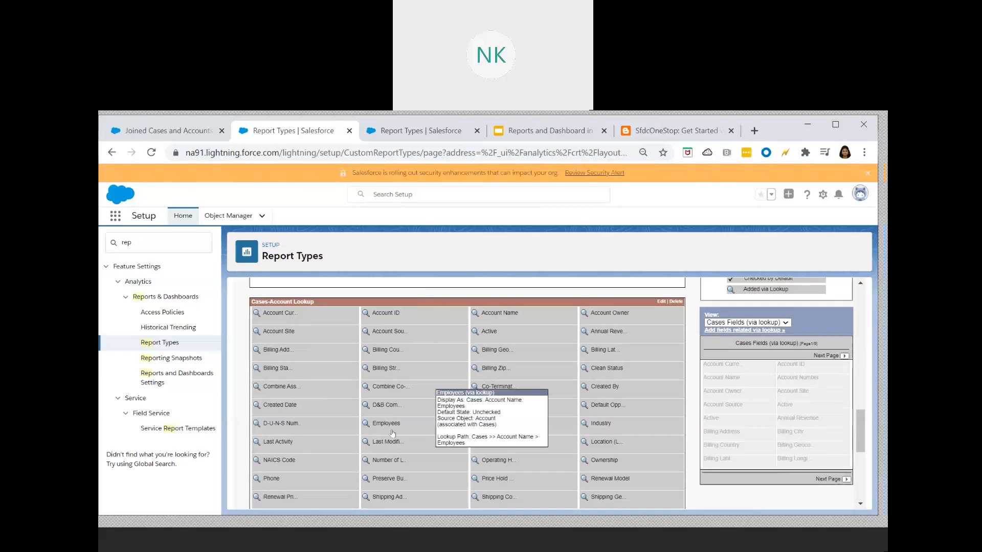
{"action": "scroll", "coordinate": [393, 434], "scroll_direction": "down", "scroll_amount": 4}
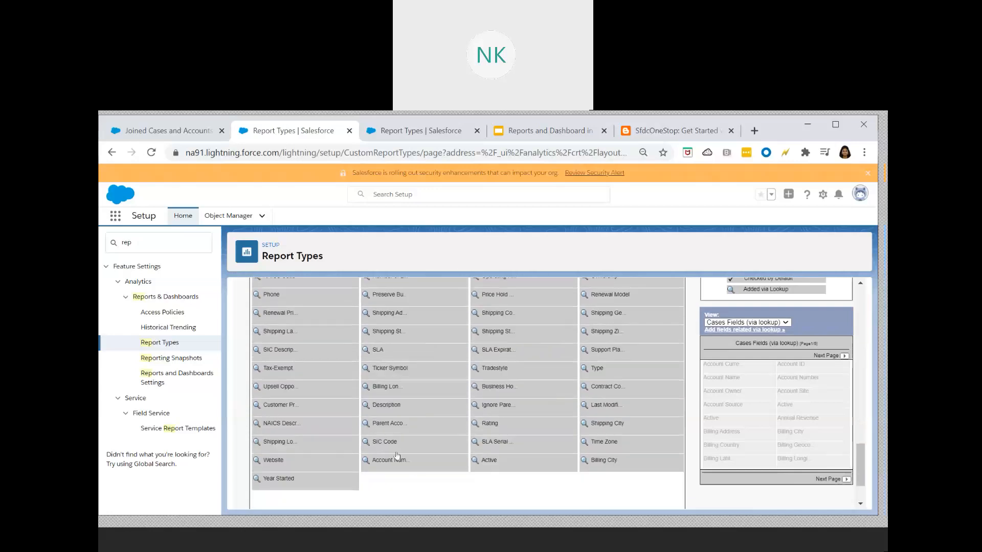
{"action": "mouse_move", "coordinate": [419, 465]}
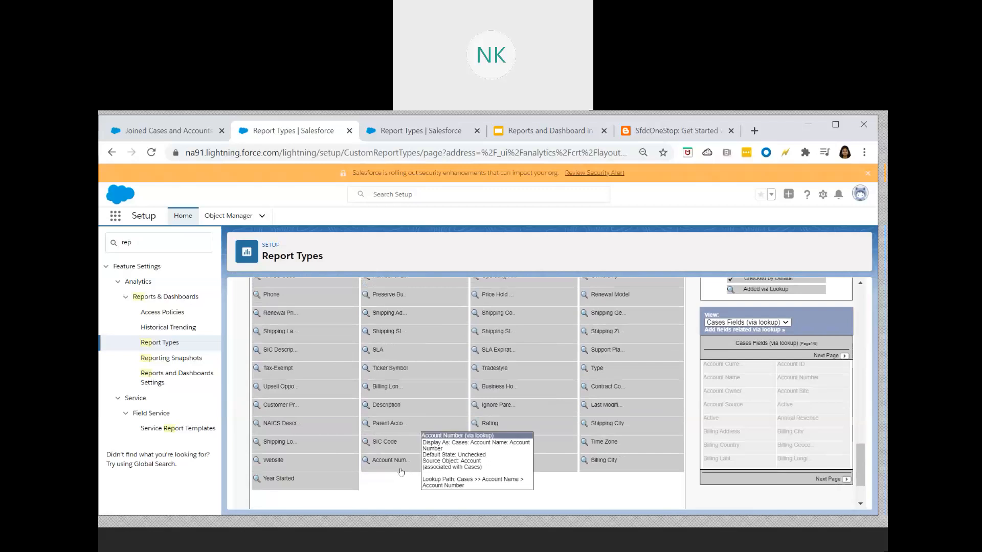
Edit the display label of the Type field in the Cases-Account Lookup section, inserting Account in front of Type
{"action": "left_click", "coordinate": [613, 373]}
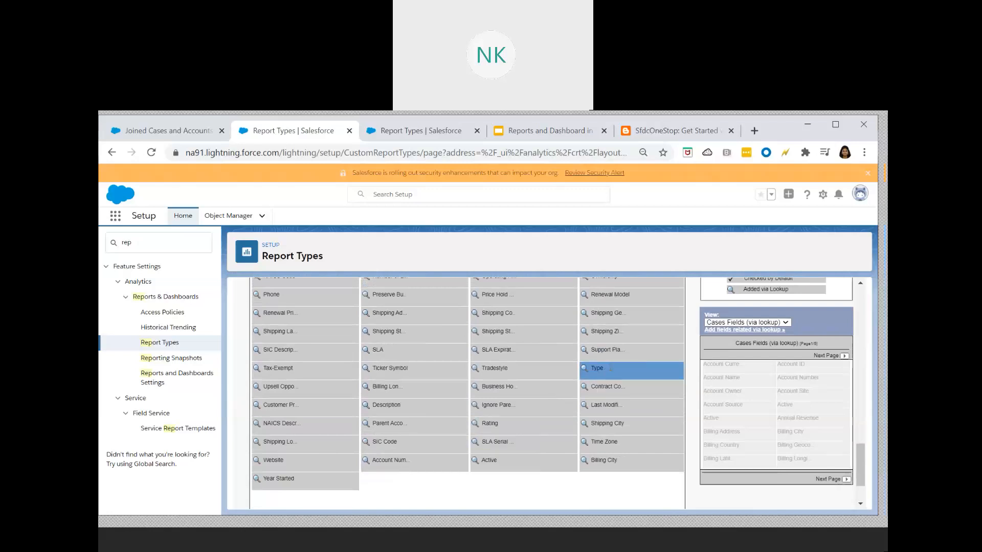
{"action": "right_click", "coordinate": [613, 372]}
{"action": "left_click", "coordinate": [595, 373]}
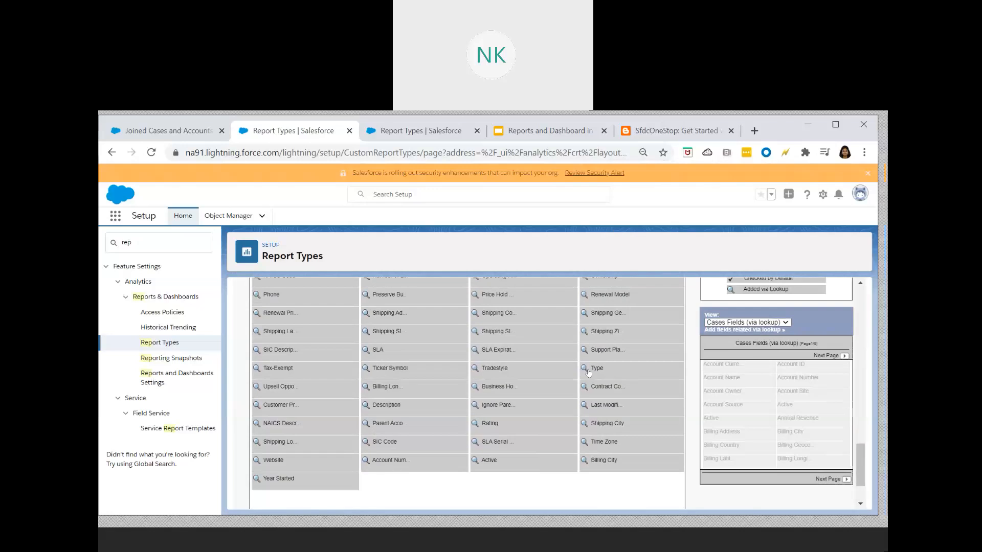
{"action": "left_click", "coordinate": [586, 370]}
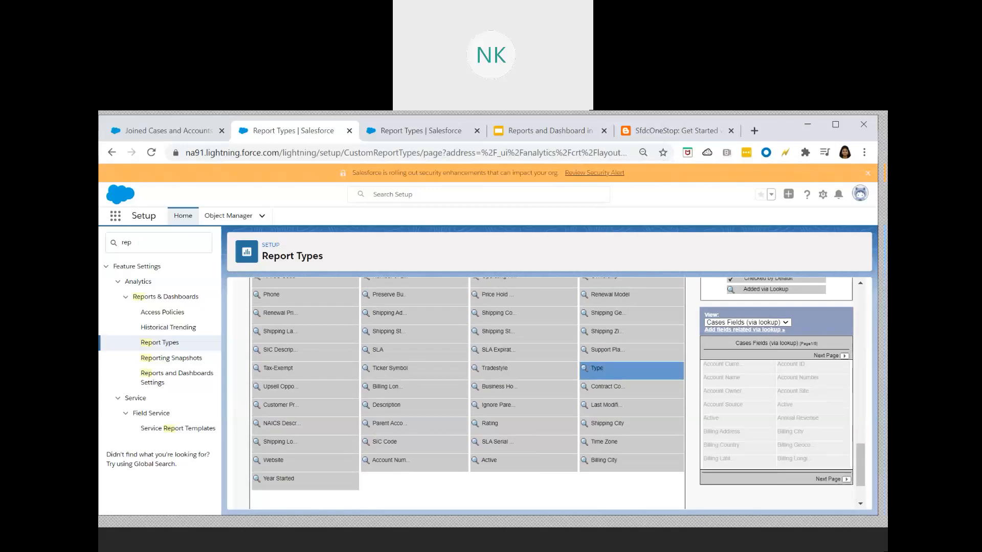
{"action": "double_click", "coordinate": [600, 367]}
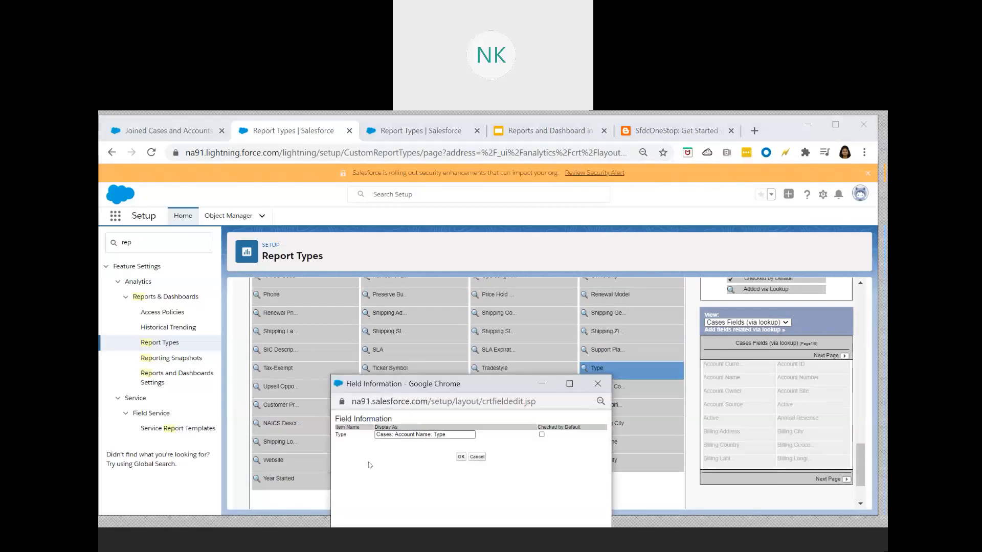
{"action": "triple_click", "coordinate": [381, 423]}
{"action": "left_click", "coordinate": [430, 435]}
{"action": "type", "text": ":"}
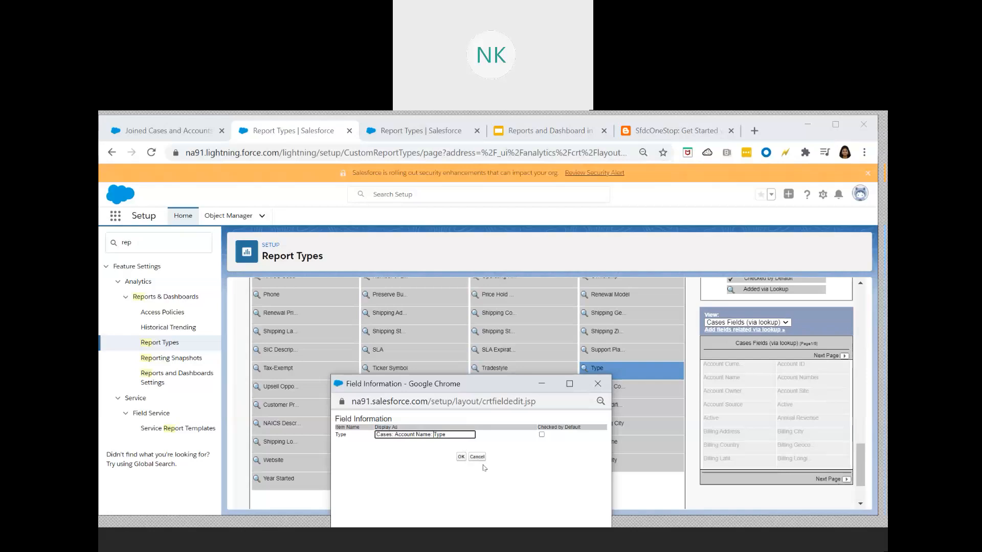
{"action": "type", "text": "account"}
{"action": "key", "text": "BackSpace"}
{"action": "key", "text": "BackSpace"}
{"action": "key", "text": "BackSpace"}
{"action": "key", "text": "BackSpace"}
{"action": "key", "text": "BackSpace"}
{"action": "key", "text": "BackSpace"}
{"action": "key", "text": "BackSpace"}
{"action": "type", "text": "Account"}
{"action": "left_click", "coordinate": [461, 456]}
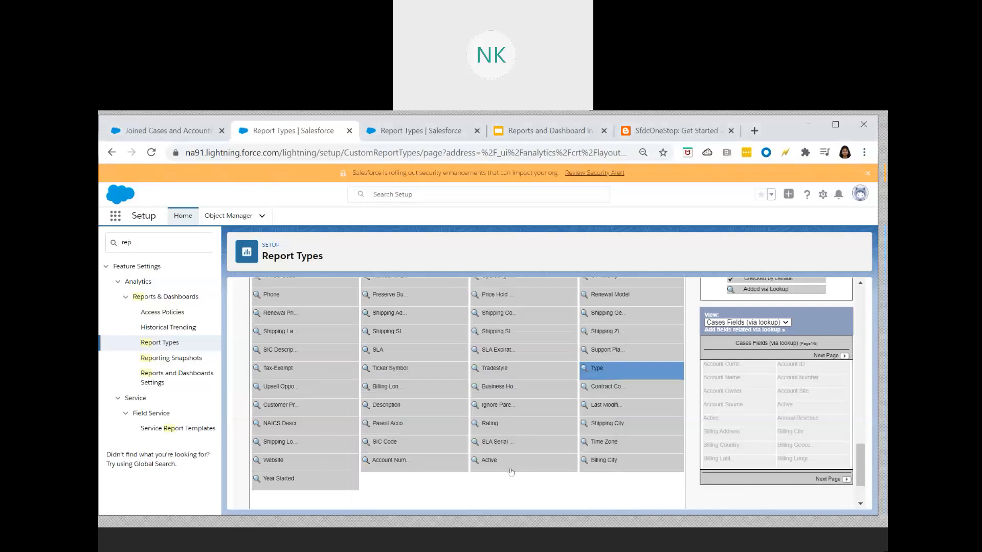
Examine the lookup details of the Type and SLA fields in the Cases-Account Lookup section
{"action": "scroll", "coordinate": [534, 486], "scroll_direction": "up", "scroll_amount": 2}
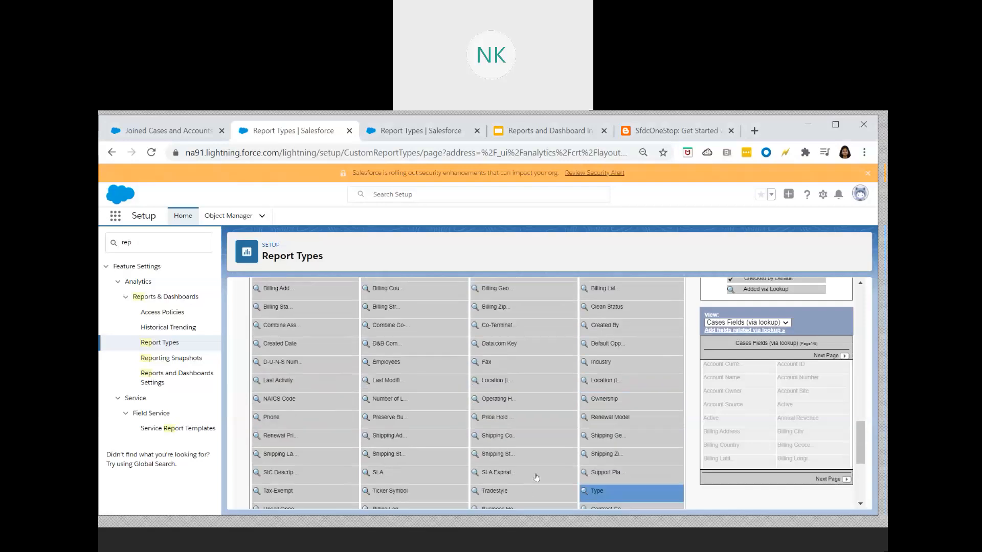
{"action": "mouse_move", "coordinate": [600, 430]}
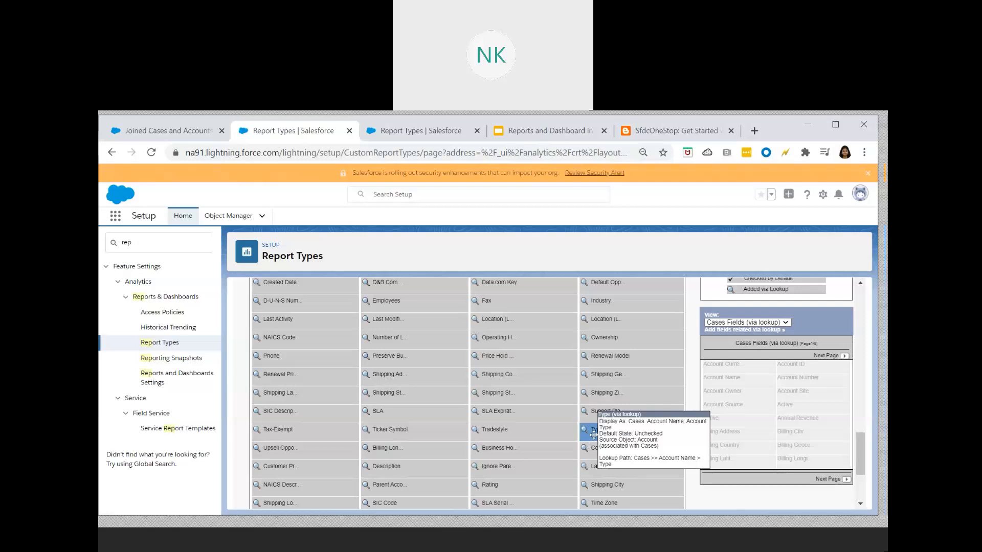
{"action": "scroll", "coordinate": [448, 454], "scroll_direction": "up", "scroll_amount": 1}
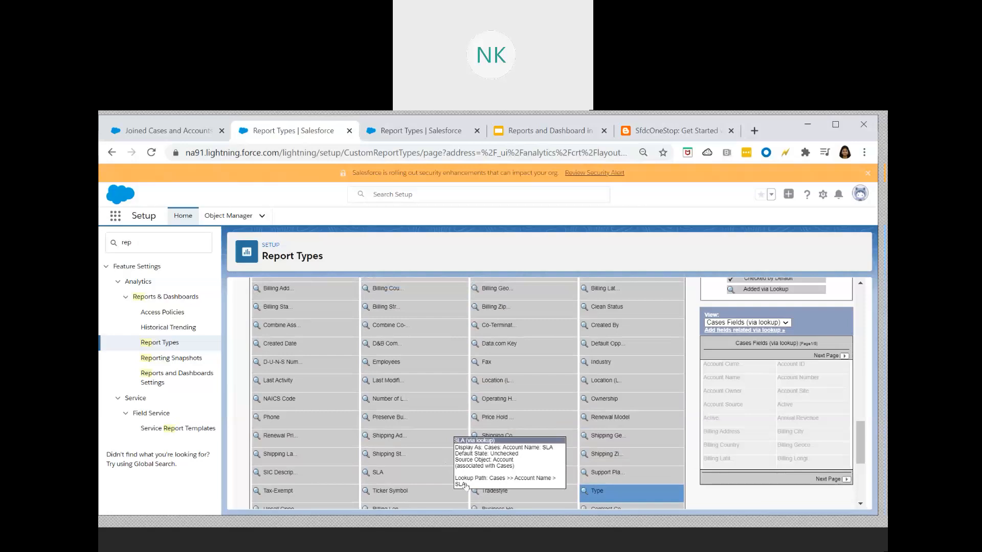
{"action": "mouse_move", "coordinate": [442, 471]}
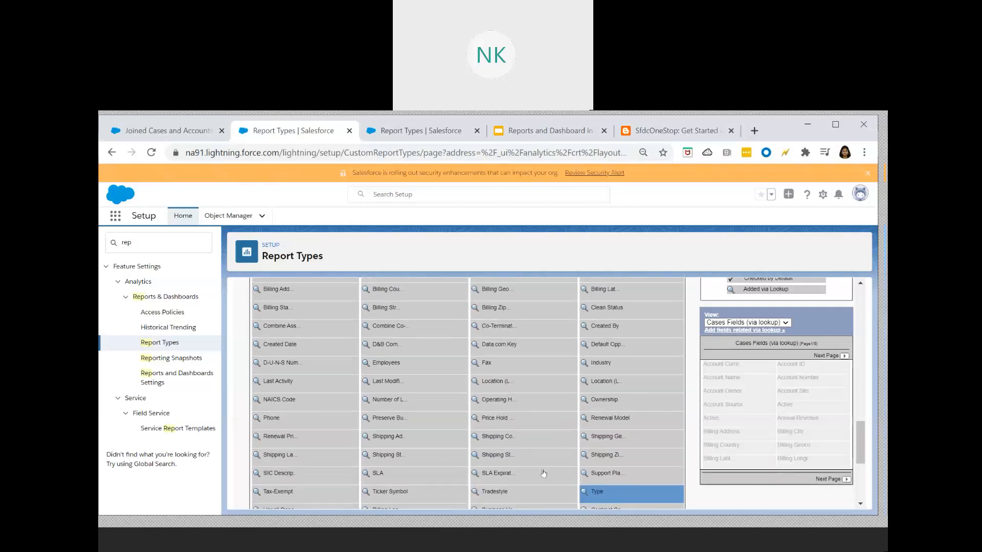
{"action": "scroll", "coordinate": [542, 469], "scroll_direction": "up", "scroll_amount": 3}
{"action": "scroll", "coordinate": [393, 453], "scroll_direction": "down", "scroll_amount": 2}
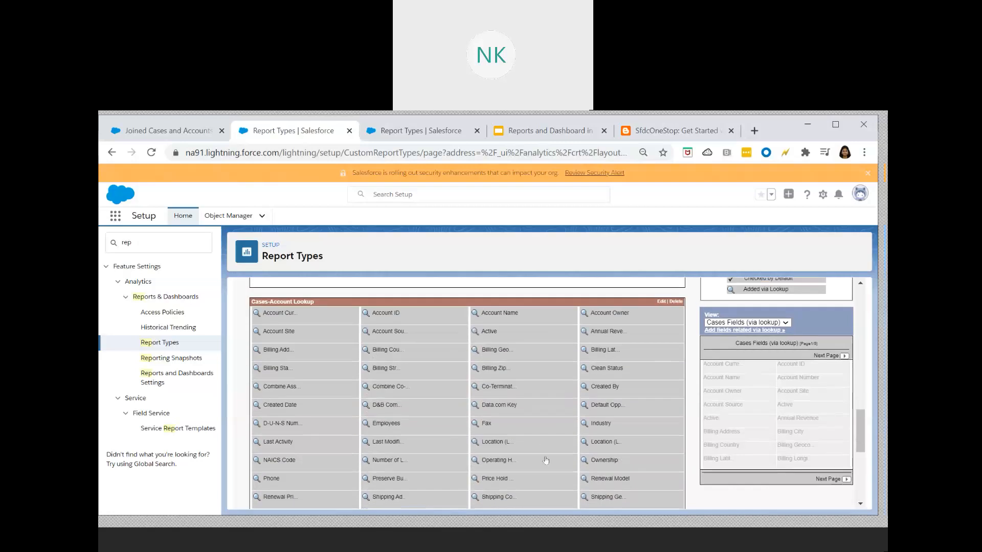
Try to move the Fax field out of the Cases-Account Lookup section and back to the available lookup fields
{"action": "left_click_drag", "start_coordinate": [512, 424], "coordinate": [580, 412]}
{"action": "scroll", "coordinate": [621, 422], "scroll_direction": "down", "scroll_amount": 2}
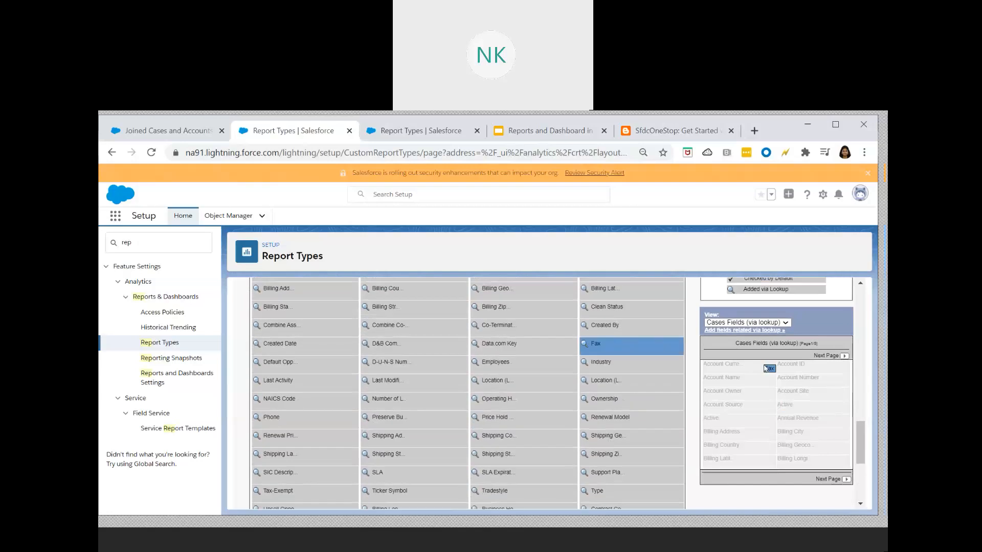
{"action": "left_click", "coordinate": [636, 344]}
{"action": "scroll", "coordinate": [635, 341], "scroll_direction": "up", "scroll_amount": 1}
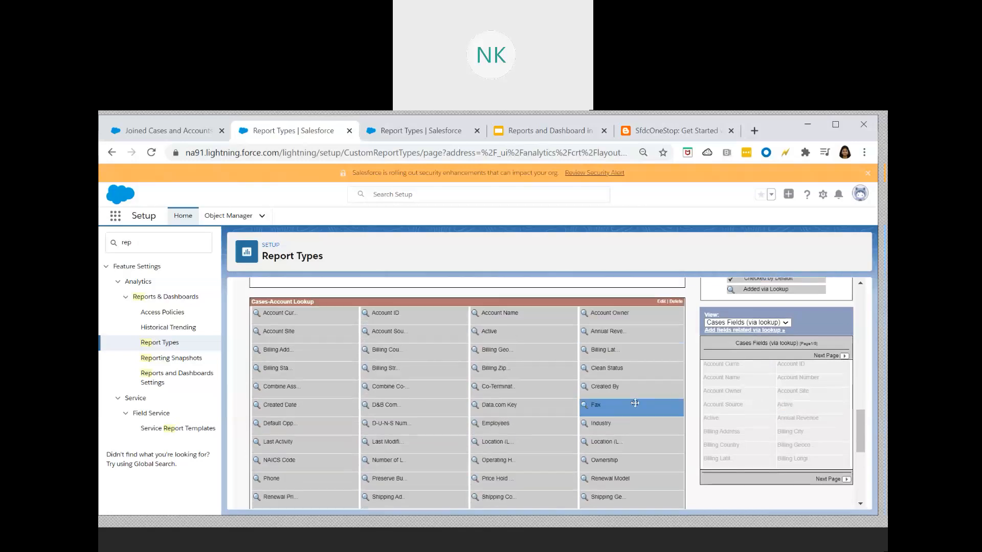
{"action": "mouse_move", "coordinate": [635, 403]}
{"action": "left_click_drag", "start_coordinate": [635, 403], "coordinate": [747, 389]}
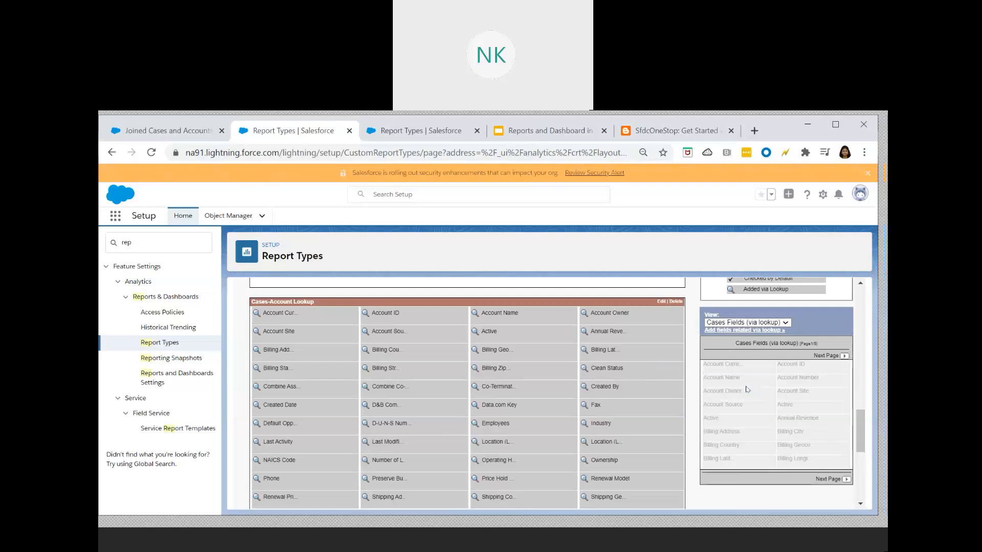
{"action": "left_click", "coordinate": [622, 405]}
{"action": "right_click", "coordinate": [624, 404]}
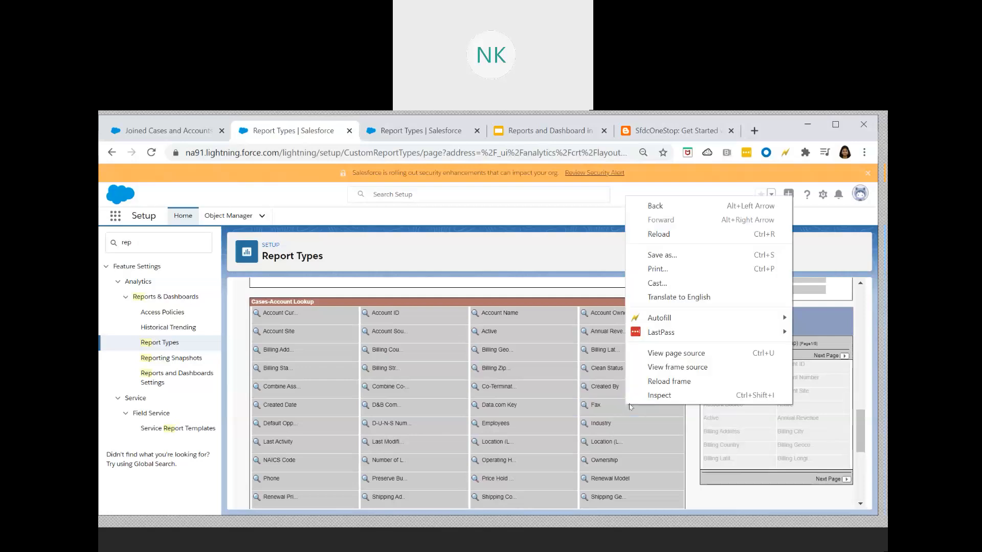
{"action": "left_click", "coordinate": [612, 416]}
{"action": "left_click_drag", "start_coordinate": [611, 406], "coordinate": [715, 391]}
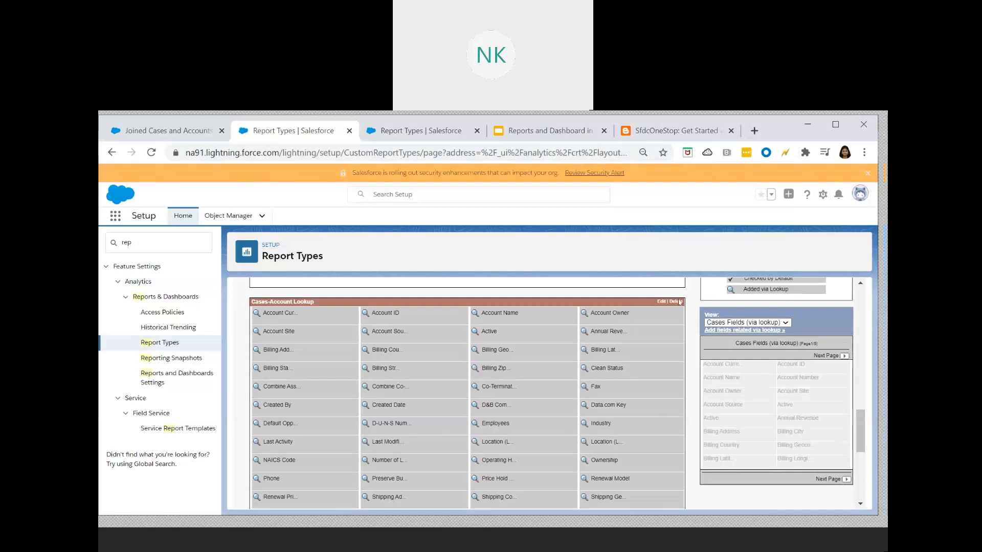
Leave the Cases-Account Lookup section name as it is and save the report type's field layout
{"action": "left_click", "coordinate": [660, 302]}
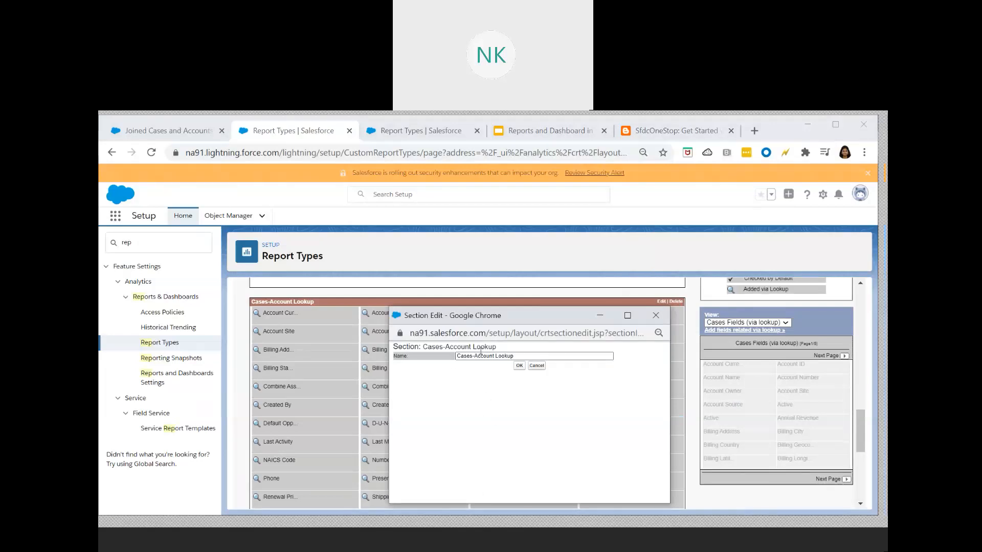
{"action": "left_click", "coordinate": [536, 366]}
{"action": "scroll", "coordinate": [460, 442], "scroll_direction": "down", "scroll_amount": 5}
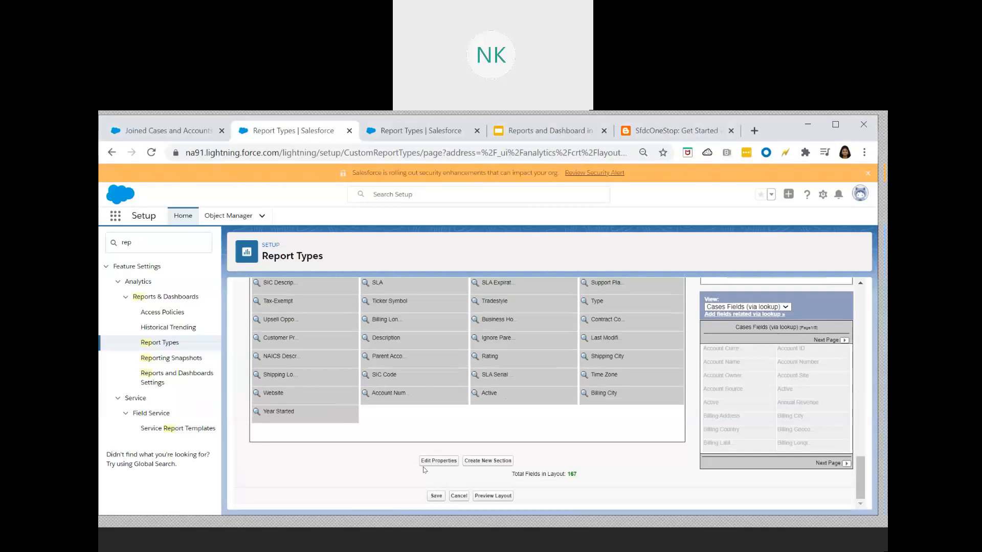
{"action": "scroll", "coordinate": [366, 440], "scroll_direction": "up", "scroll_amount": 5}
{"action": "scroll", "coordinate": [365, 440], "scroll_direction": "up", "scroll_amount": 10}
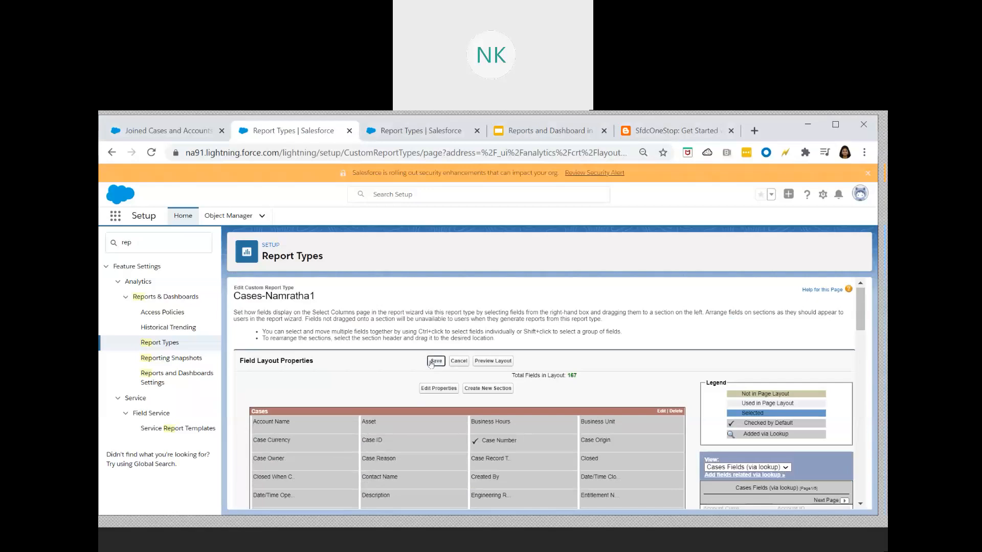
{"action": "left_click", "coordinate": [435, 361]}
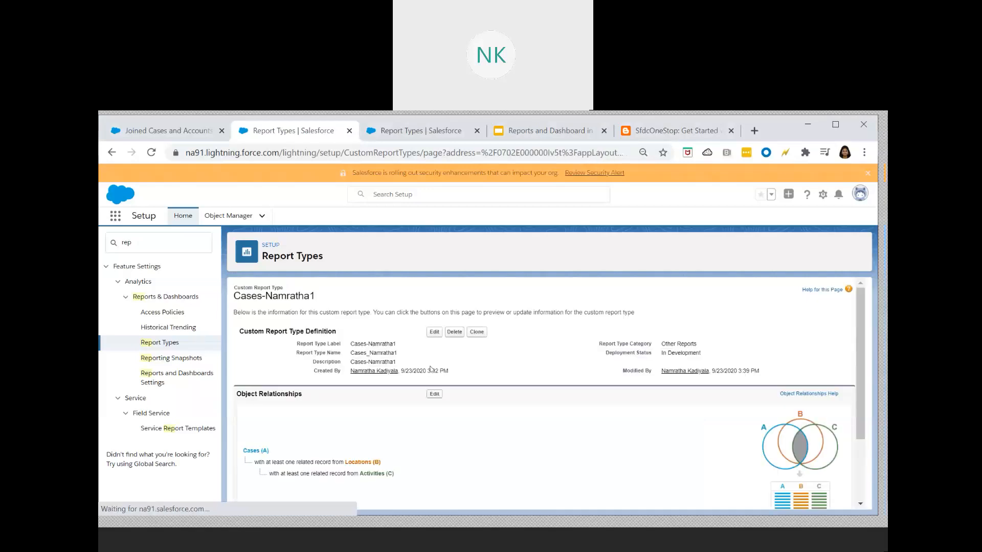
Review how many fields are selected for Cases, Locations and Activities in the saved report type
{"action": "scroll", "coordinate": [396, 432], "scroll_direction": "down", "scroll_amount": 3}
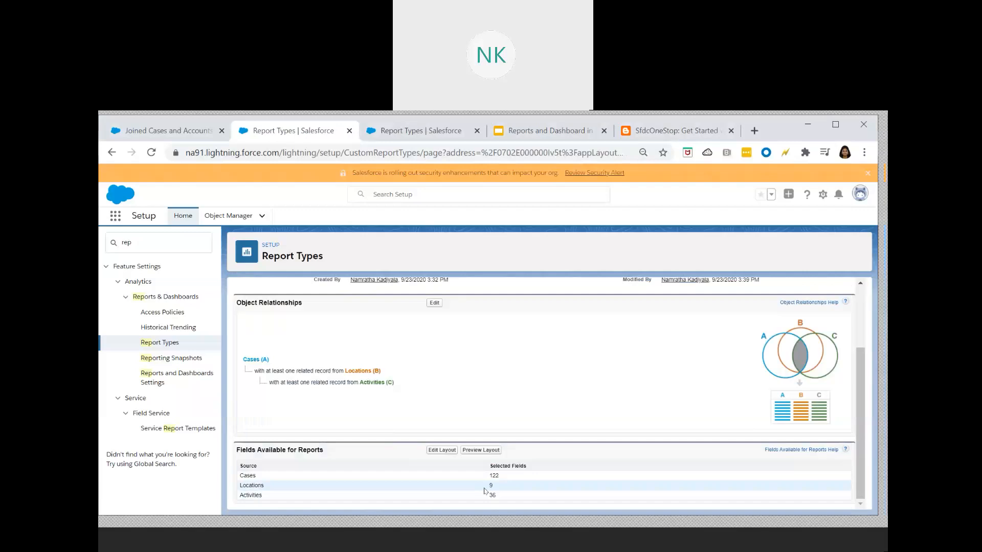
{"action": "left_click_drag", "start_coordinate": [488, 475], "coordinate": [507, 481]}
{"action": "left_click_drag", "start_coordinate": [488, 494], "coordinate": [500, 498]}
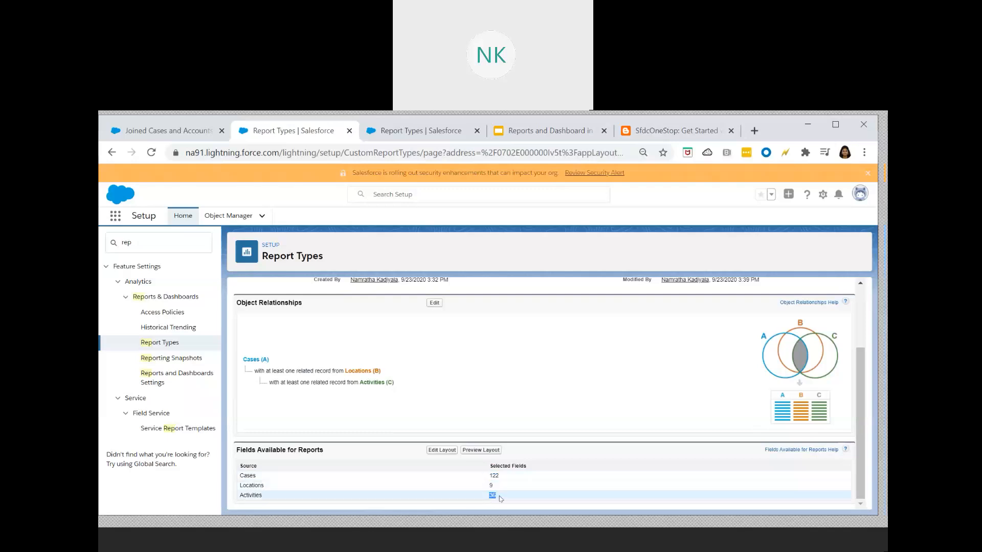
Reopen the report type's field layout and review the Cases, Locations, Activities and Cases-Account Lookup sections
{"action": "left_click", "coordinate": [441, 450]}
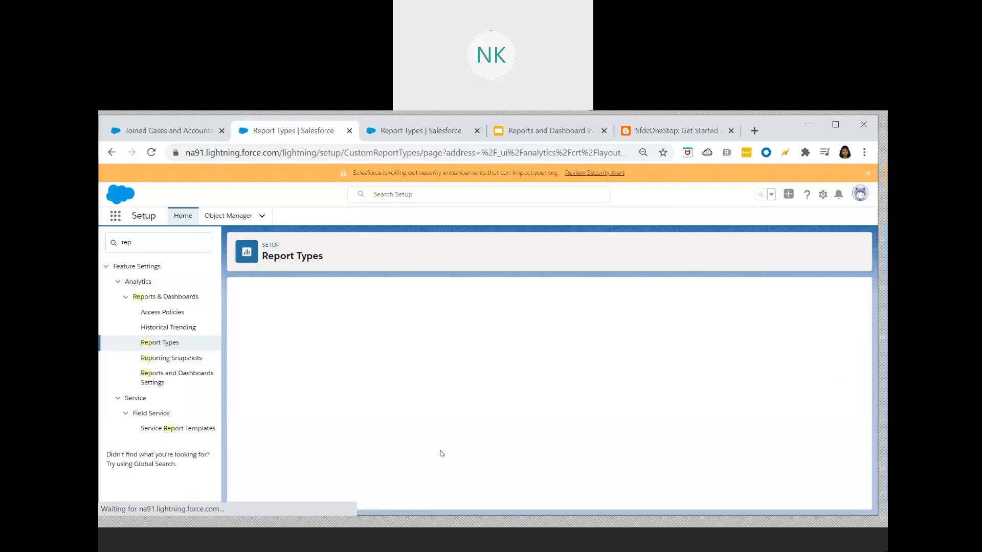
{"action": "scroll", "coordinate": [387, 486], "scroll_direction": "down", "scroll_amount": 3}
{"action": "scroll", "coordinate": [387, 485], "scroll_direction": "down", "scroll_amount": 8}
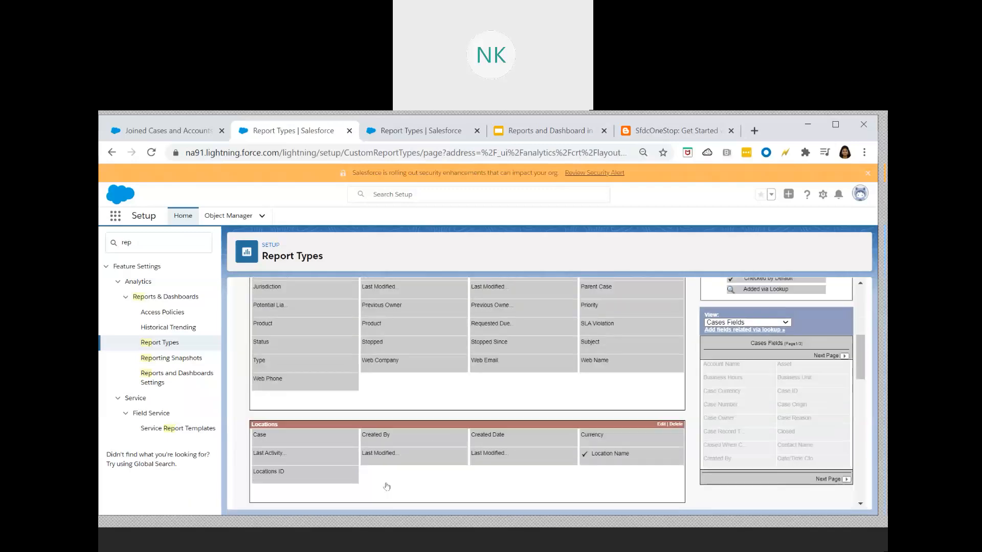
{"action": "scroll", "coordinate": [386, 485], "scroll_direction": "up", "scroll_amount": 4}
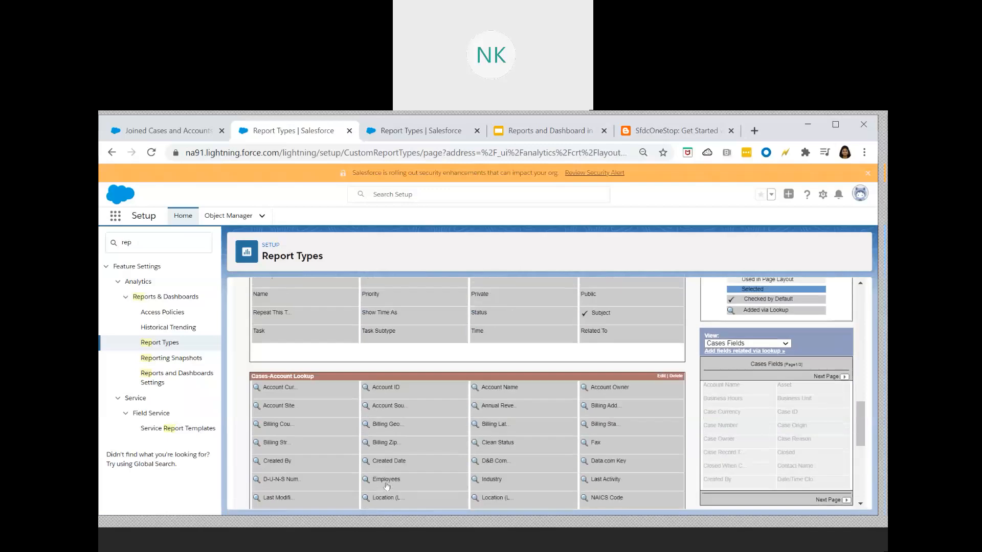
{"action": "scroll", "coordinate": [311, 442], "scroll_direction": "down", "scroll_amount": 2}
{"action": "scroll", "coordinate": [310, 442], "scroll_direction": "down", "scroll_amount": 2}
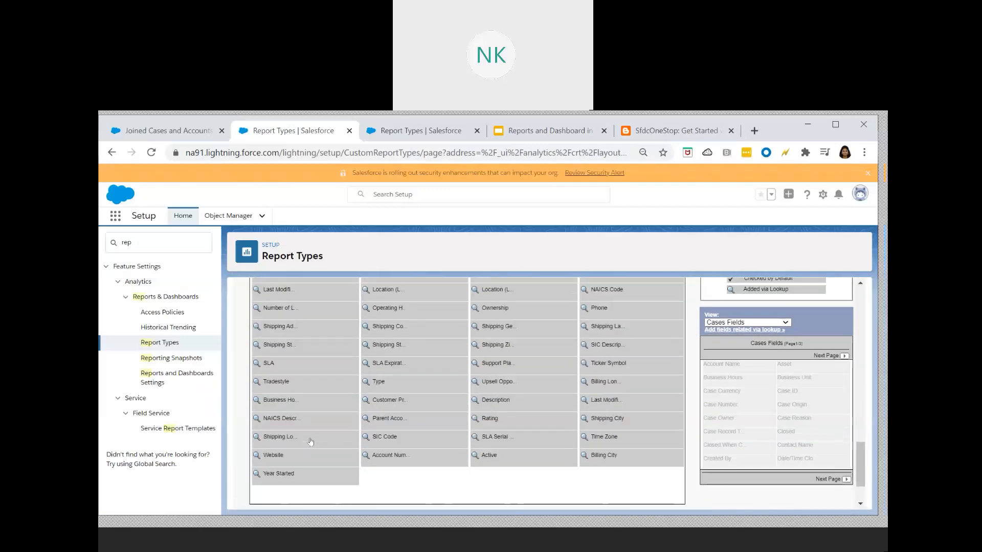
{"action": "scroll", "coordinate": [335, 480], "scroll_direction": "up", "scroll_amount": 10}
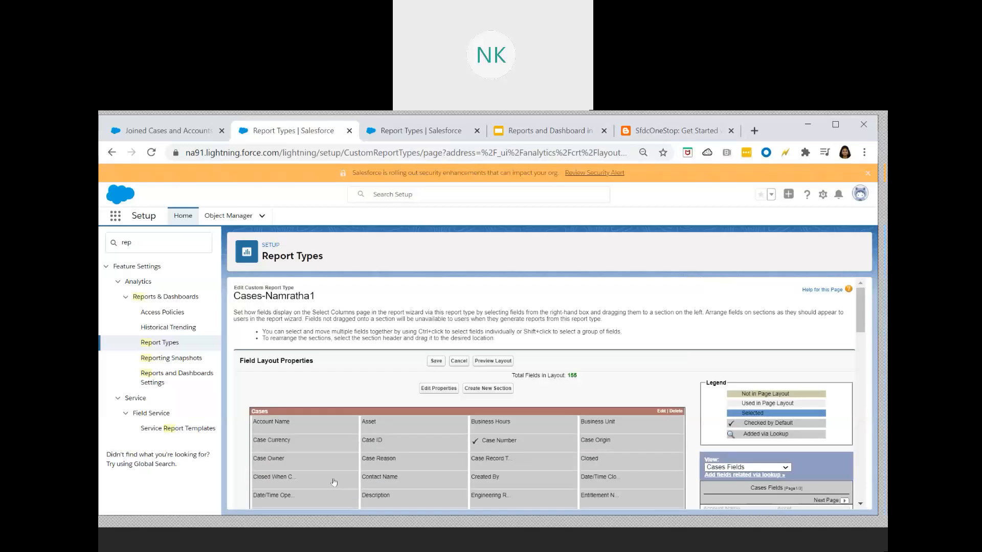
{"action": "mouse_move", "coordinate": [333, 482]}
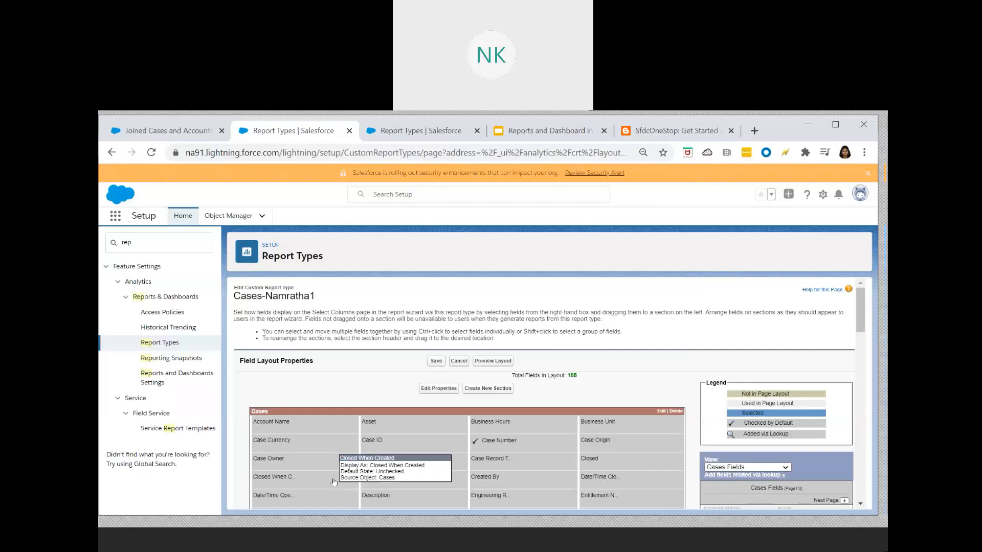
{"action": "mouse_move", "coordinate": [342, 464]}
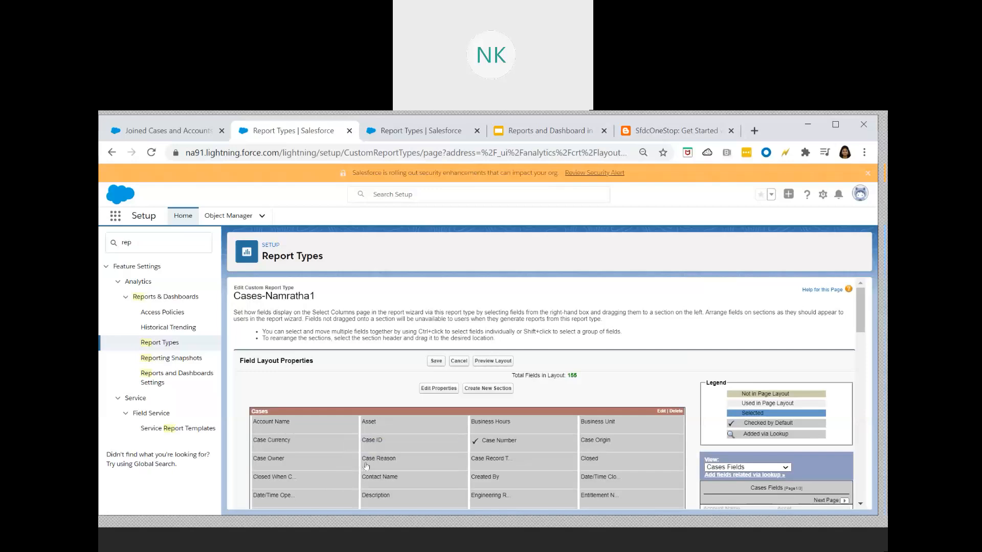
{"action": "mouse_move", "coordinate": [532, 428]}
Start a new report from the Reports list, searching report types for cases and choosing the custom Cases report type
{"action": "left_click", "coordinate": [156, 129]}
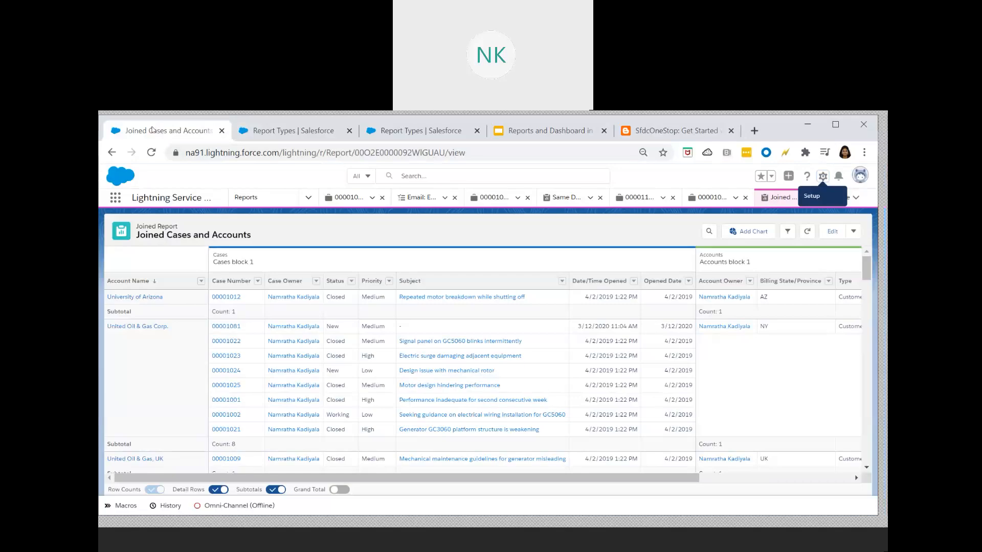
{"action": "left_click", "coordinate": [269, 202]}
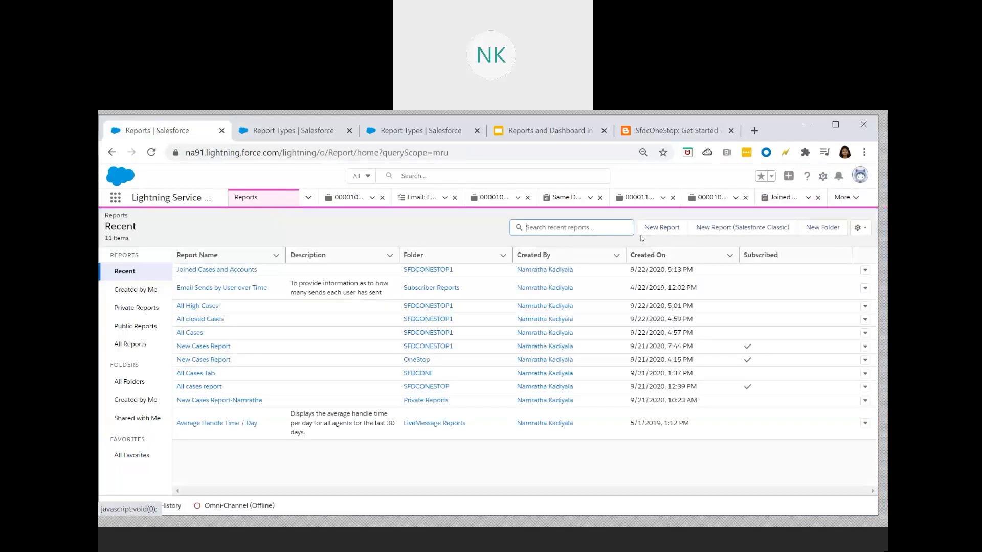
{"action": "left_click", "coordinate": [661, 231]}
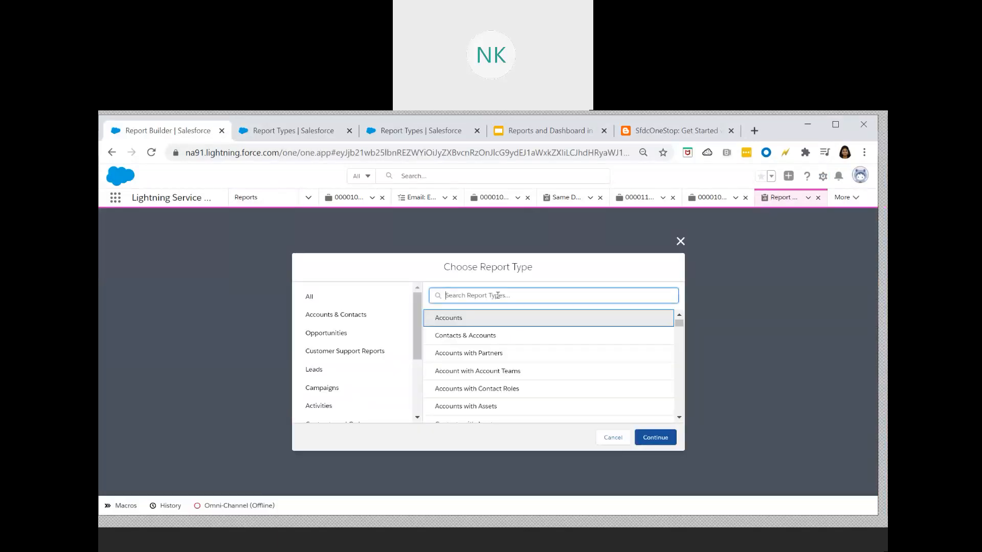
{"action": "type", "text": "cases"}
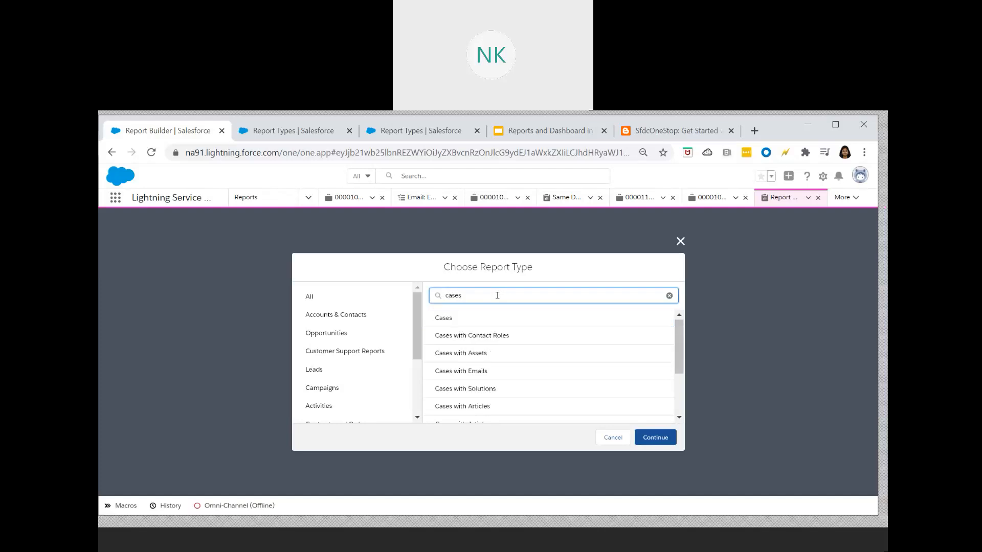
{"action": "scroll", "coordinate": [493, 340], "scroll_direction": "down", "scroll_amount": 3}
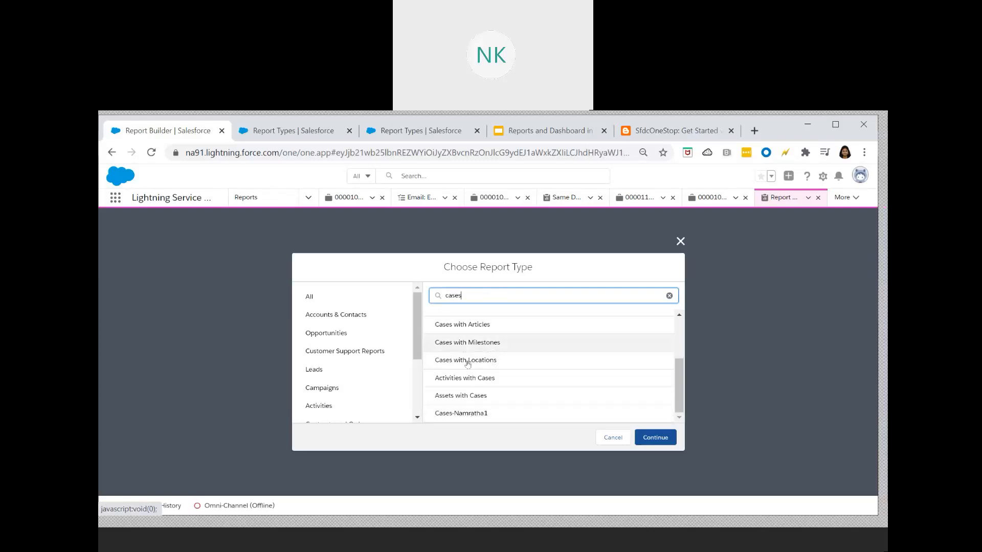
{"action": "left_click", "coordinate": [471, 419]}
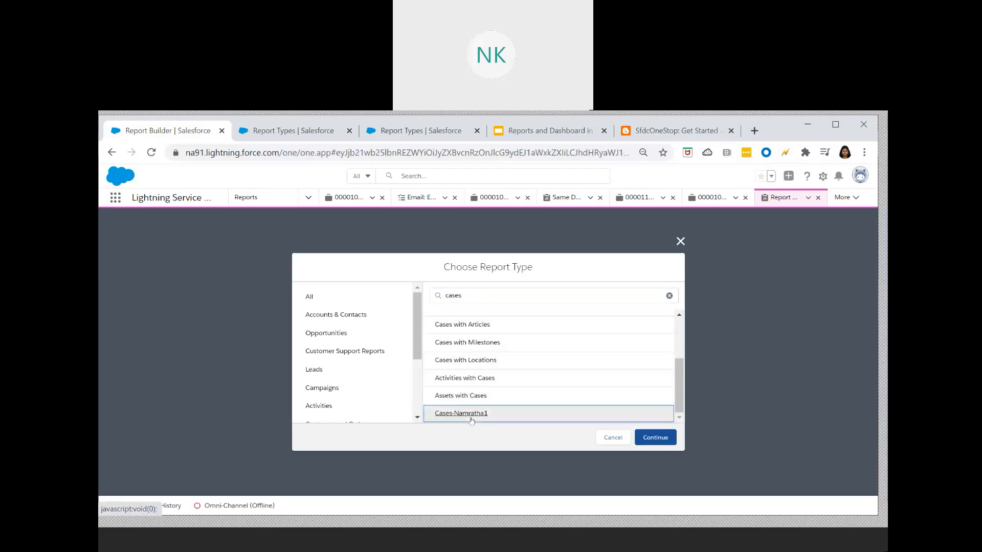
{"action": "left_click", "coordinate": [655, 438]}
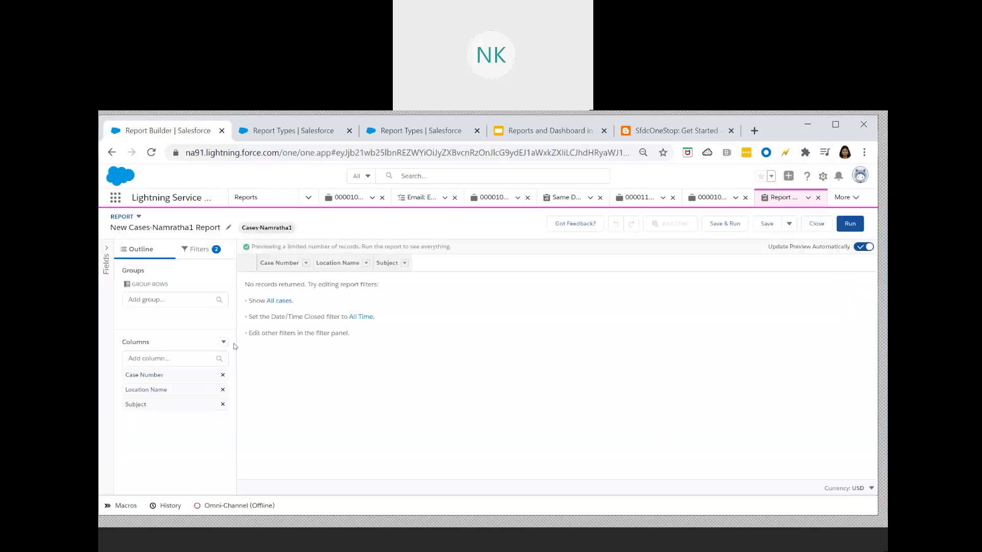
Show the available fields in the new report and examine the Cases, Locations, Activities and Cases-Account Lookup groups
{"action": "left_click", "coordinate": [107, 249]}
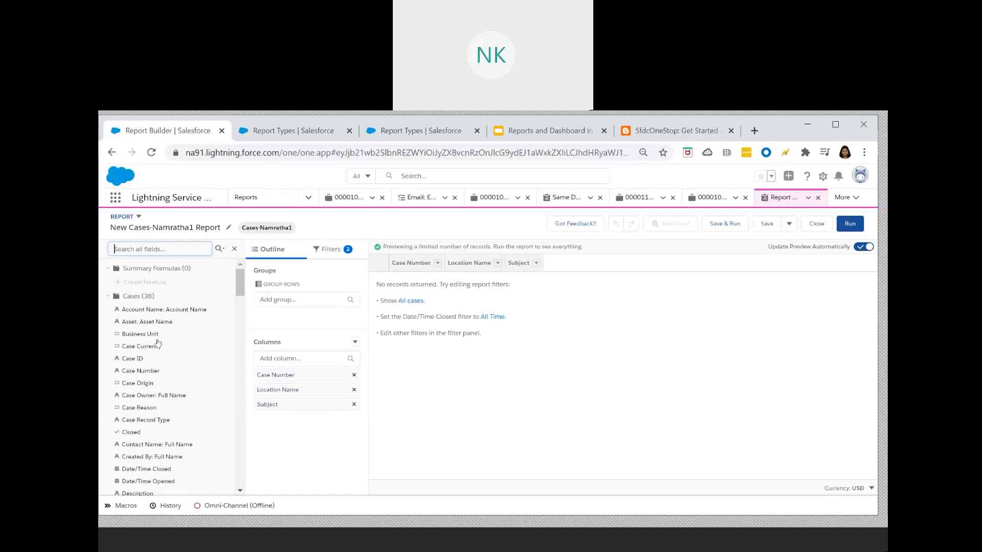
{"action": "scroll", "coordinate": [162, 350], "scroll_direction": "down", "scroll_amount": 4}
{"action": "scroll", "coordinate": [162, 350], "scroll_direction": "down", "scroll_amount": 8}
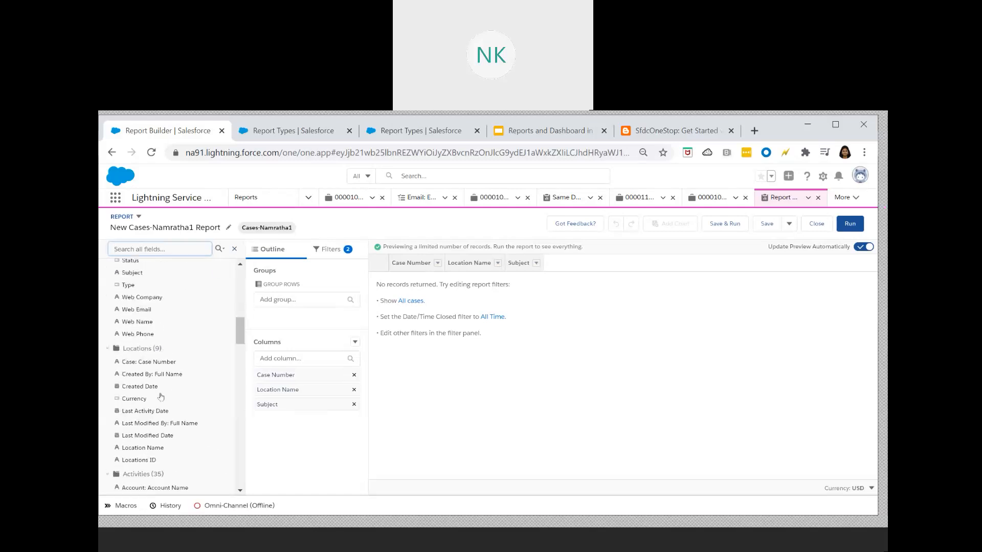
{"action": "scroll", "coordinate": [148, 301], "scroll_direction": "down", "scroll_amount": 5}
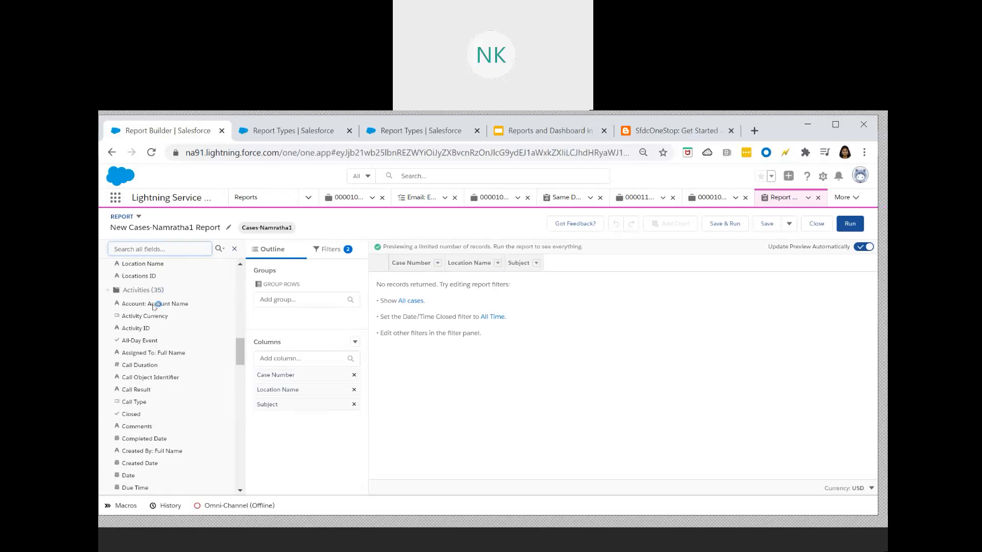
{"action": "scroll", "coordinate": [134, 412], "scroll_direction": "down", "scroll_amount": 5}
{"action": "scroll", "coordinate": [135, 413], "scroll_direction": "down", "scroll_amount": 3}
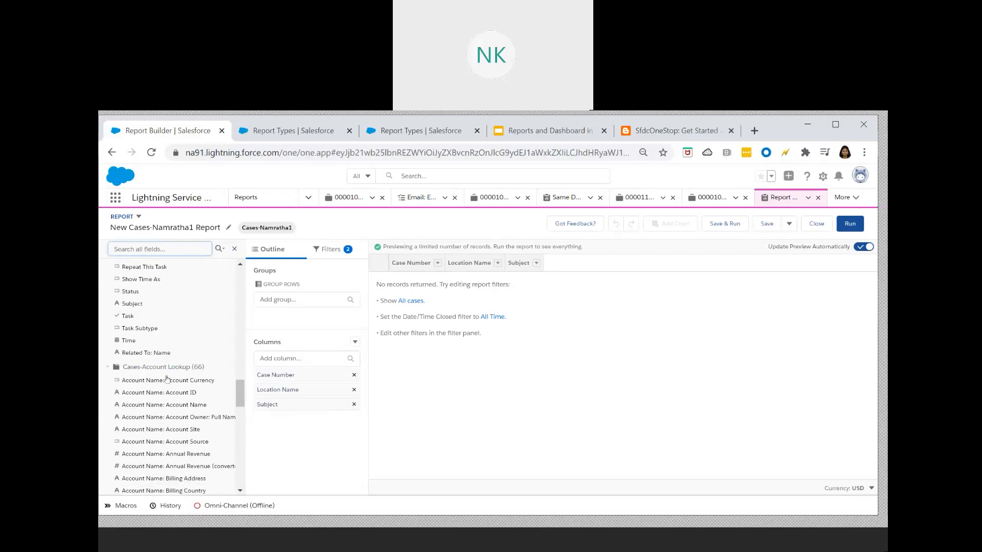
{"action": "scroll", "coordinate": [194, 421], "scroll_direction": "down", "scroll_amount": 3}
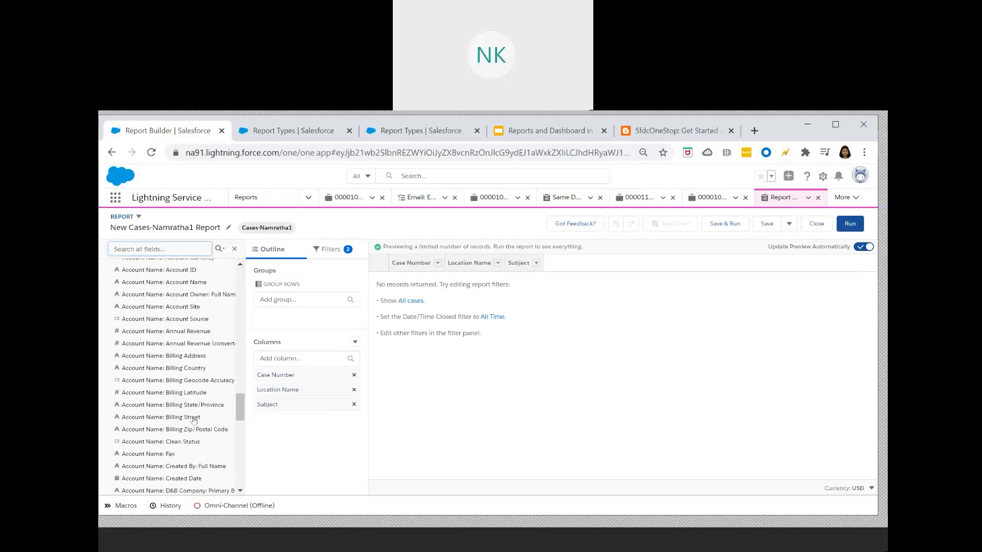
Examine the account fields of the Cases-Account Lookup group in the report's field list
{"action": "scroll", "coordinate": [194, 420], "scroll_direction": "down", "scroll_amount": 8}
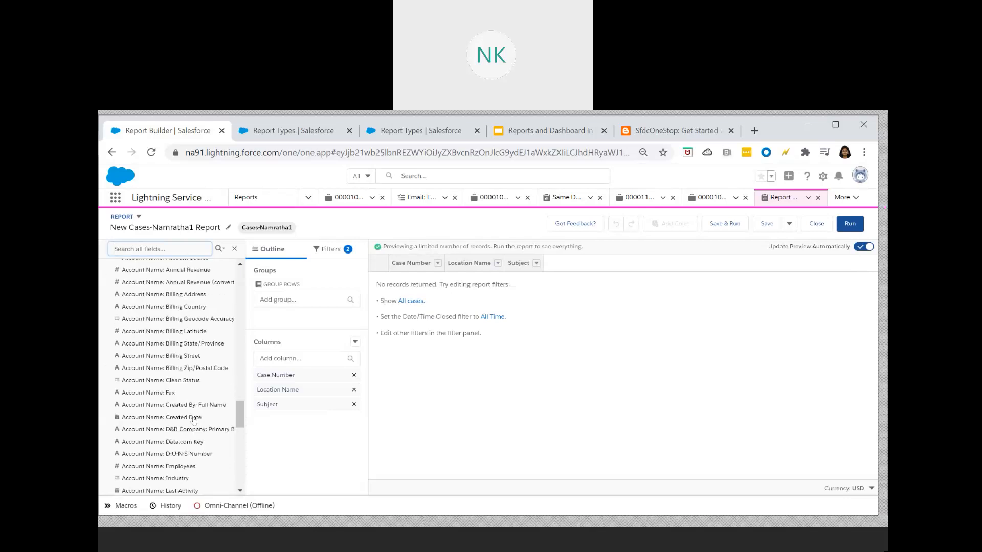
{"action": "scroll", "coordinate": [194, 419], "scroll_direction": "up", "scroll_amount": 2}
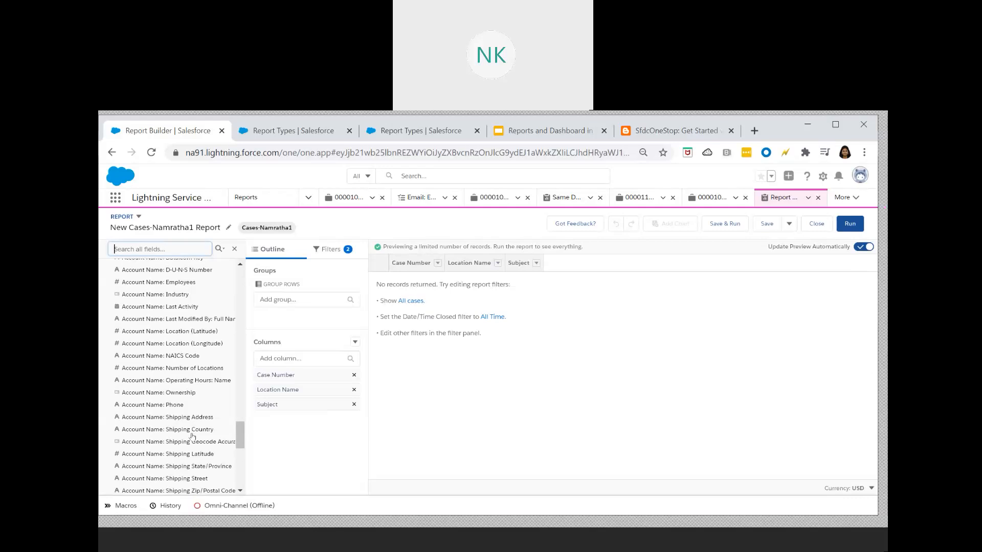
{"action": "scroll", "coordinate": [195, 463], "scroll_direction": "down", "scroll_amount": 3}
{"action": "scroll", "coordinate": [195, 463], "scroll_direction": "down", "scroll_amount": 10}
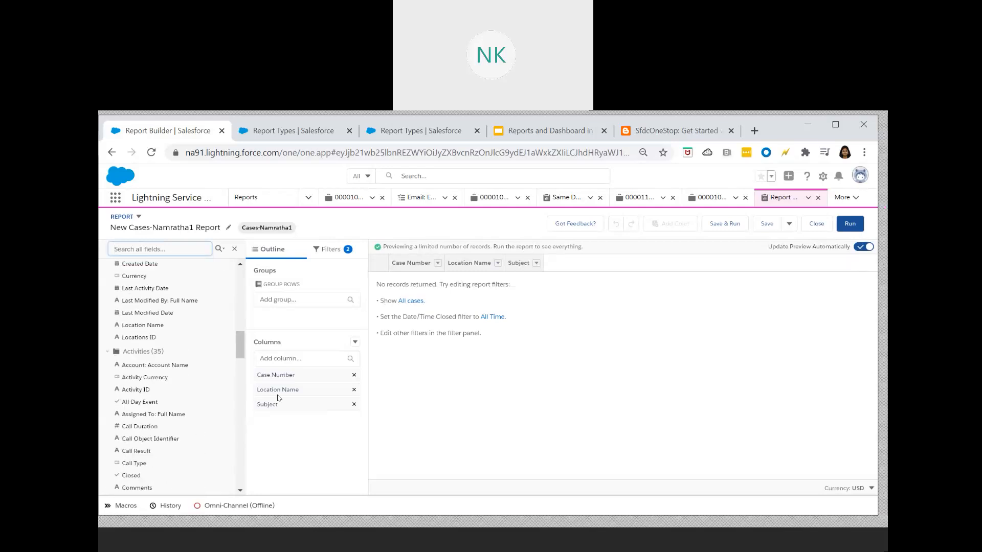
Search the addable columns for "type" and examine the matches under Cases, Activities and Cases-Account Lookup
{"action": "left_click", "coordinate": [295, 354]}
{"action": "type", "text": "type"}
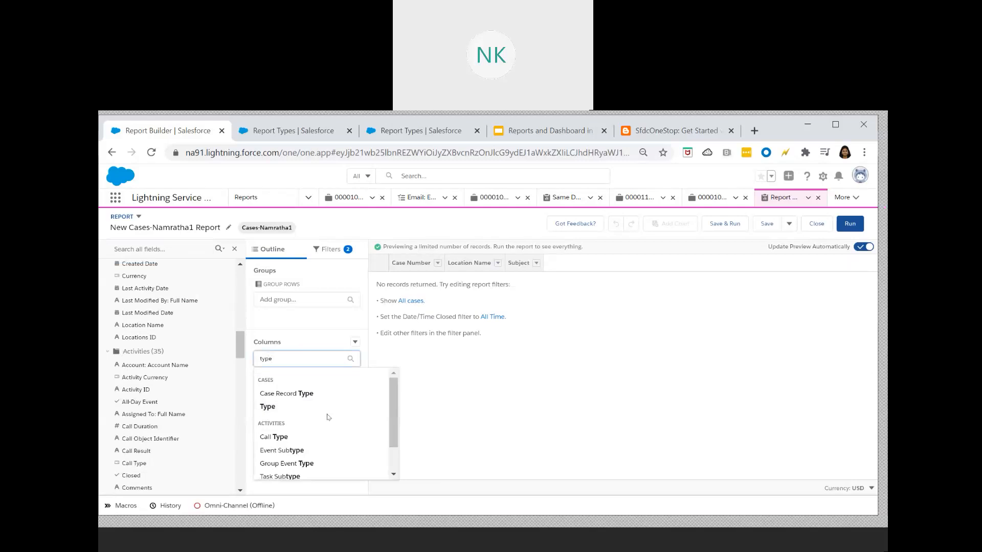
{"action": "scroll", "coordinate": [328, 416], "scroll_direction": "down", "scroll_amount": 2}
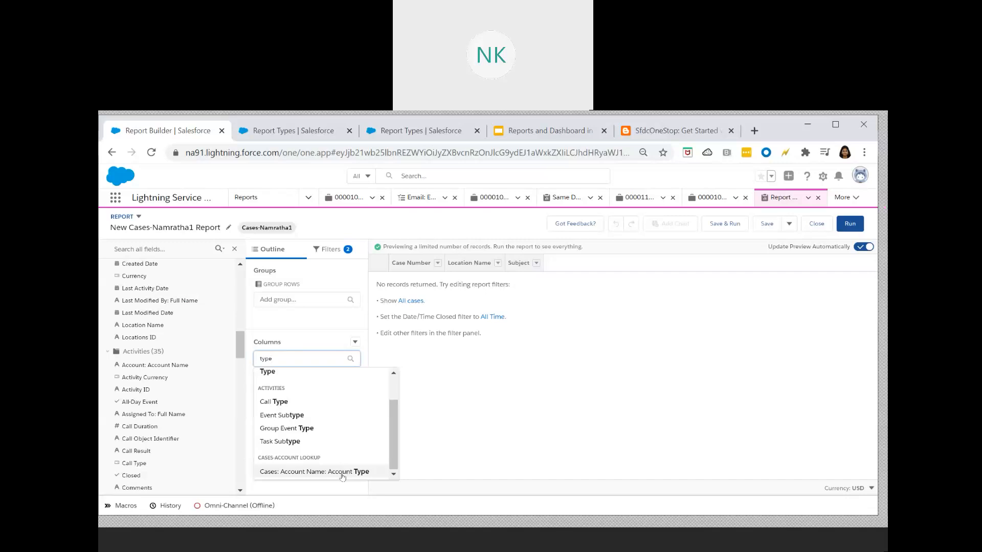
{"action": "scroll", "coordinate": [341, 460], "scroll_direction": "up", "scroll_amount": 2}
{"action": "left_click", "coordinate": [338, 332]}
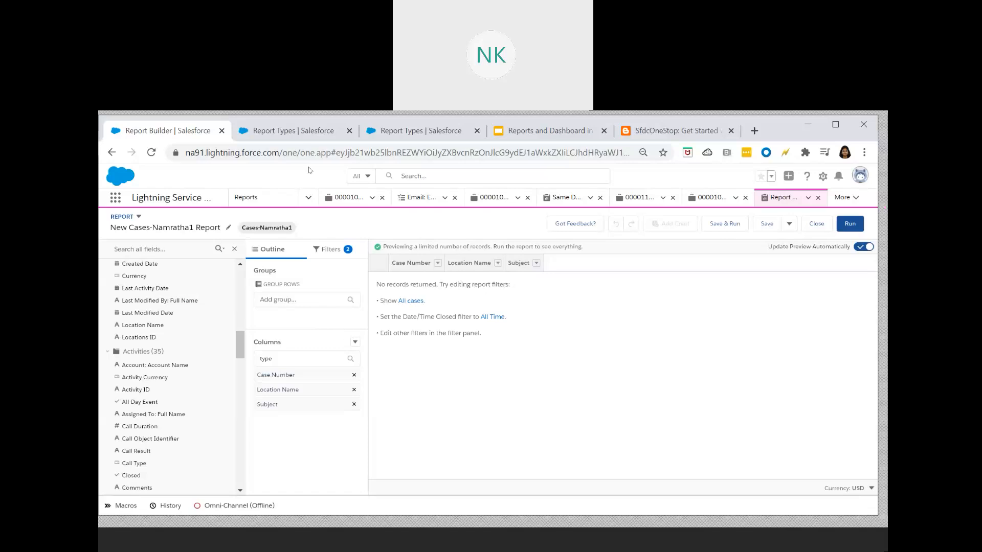
Return to the report type's field layout in Setup, preview the layout's four sections, and close the preview
{"action": "left_click", "coordinate": [312, 137]}
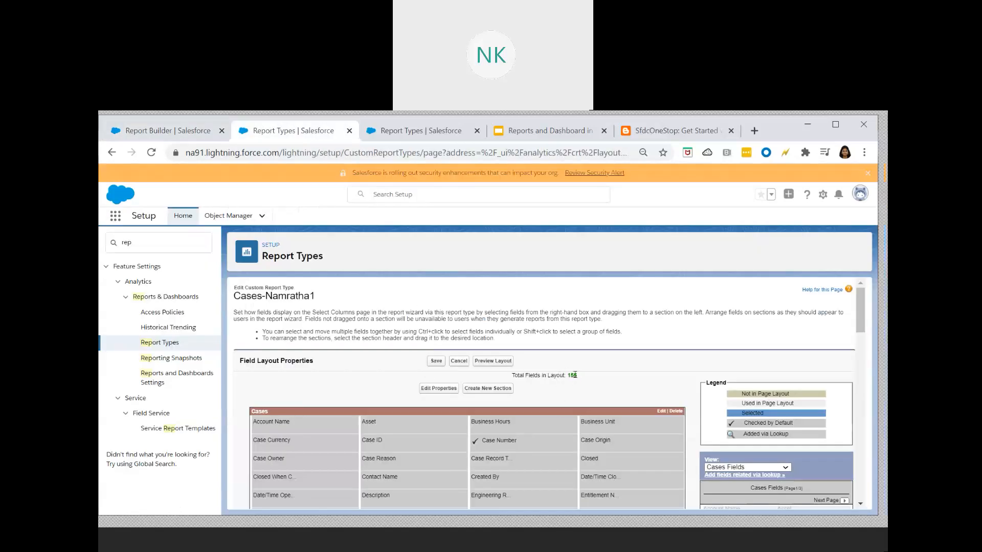
{"action": "left_click_drag", "start_coordinate": [564, 376], "coordinate": [586, 380]}
{"action": "left_click", "coordinate": [505, 361]}
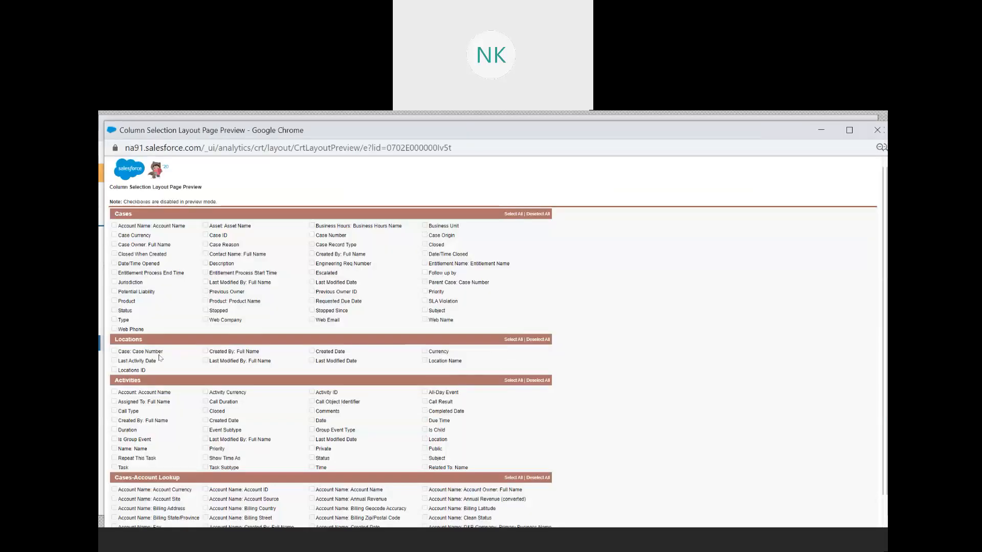
{"action": "scroll", "coordinate": [146, 424], "scroll_direction": "down", "scroll_amount": 2}
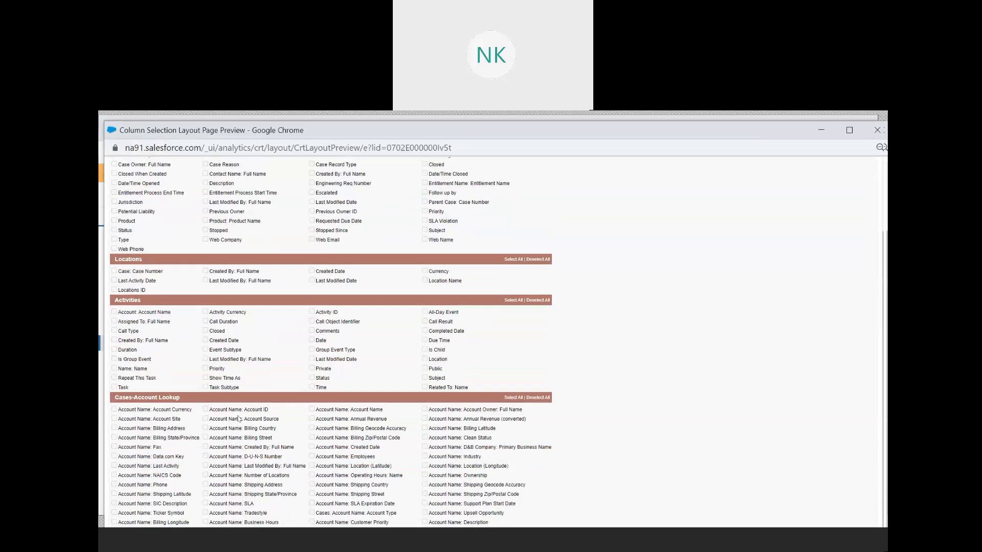
{"action": "scroll", "coordinate": [239, 419], "scroll_direction": "up", "scroll_amount": 2}
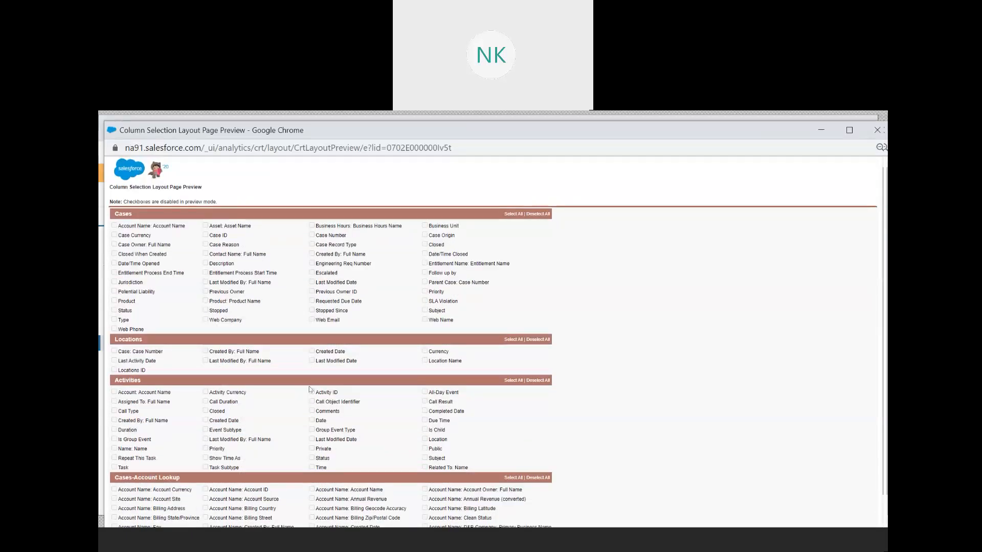
{"action": "left_click", "coordinate": [876, 133]}
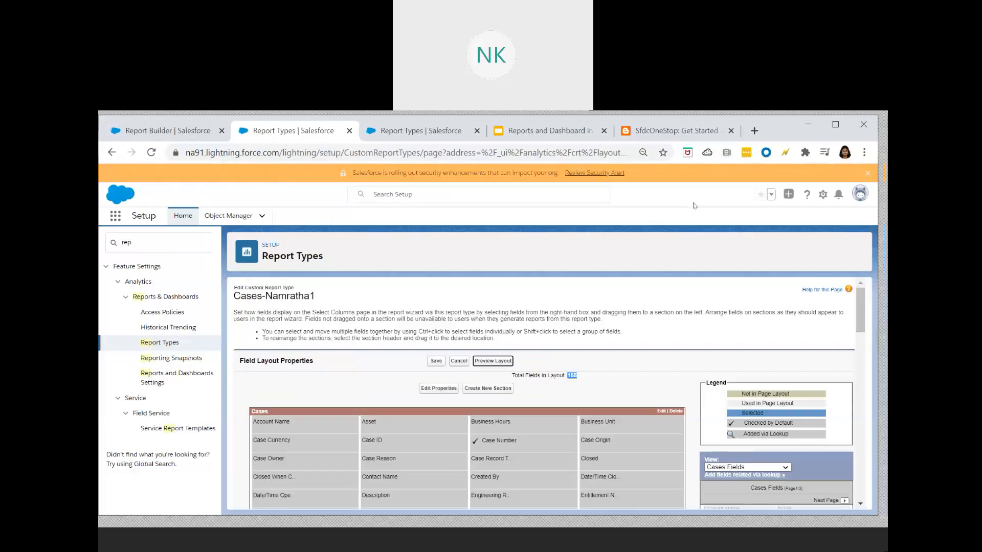
Save the field layout, then set the custom report type's deployment status to Deployed and save it
{"action": "left_click", "coordinate": [436, 361]}
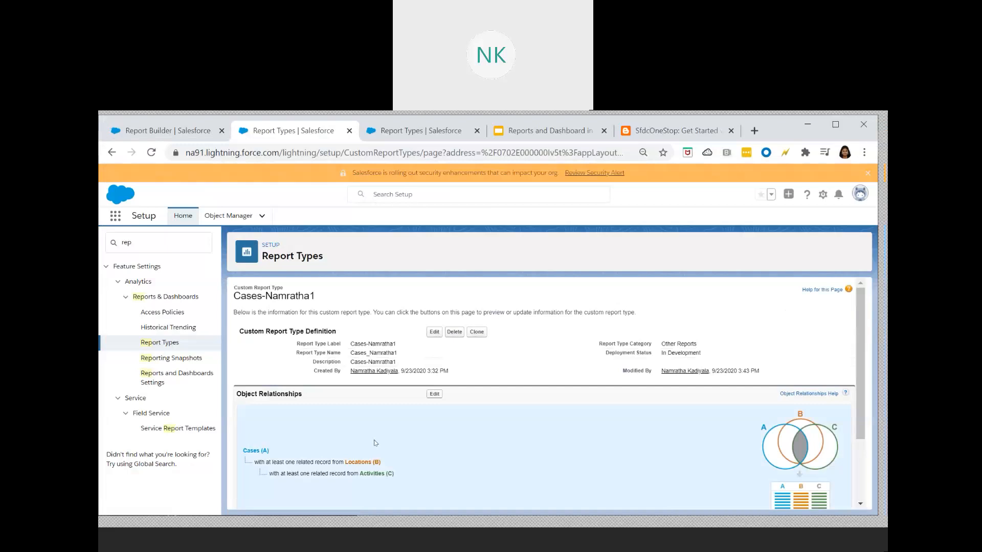
{"action": "scroll", "coordinate": [375, 443], "scroll_direction": "down", "scroll_amount": 2}
{"action": "scroll", "coordinate": [376, 443], "scroll_direction": "up", "scroll_amount": 1}
{"action": "scroll", "coordinate": [376, 443], "scroll_direction": "up", "scroll_amount": 2}
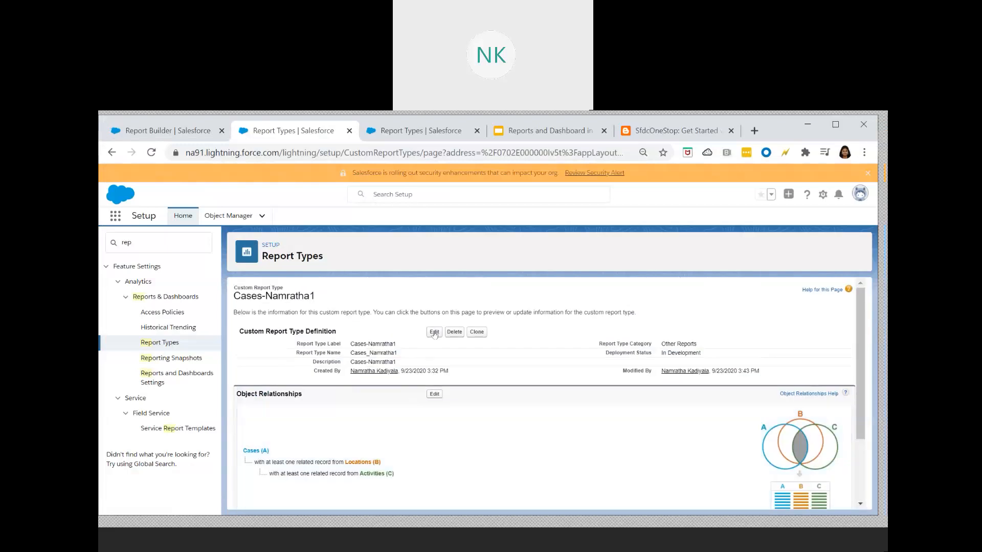
{"action": "left_click", "coordinate": [436, 335]}
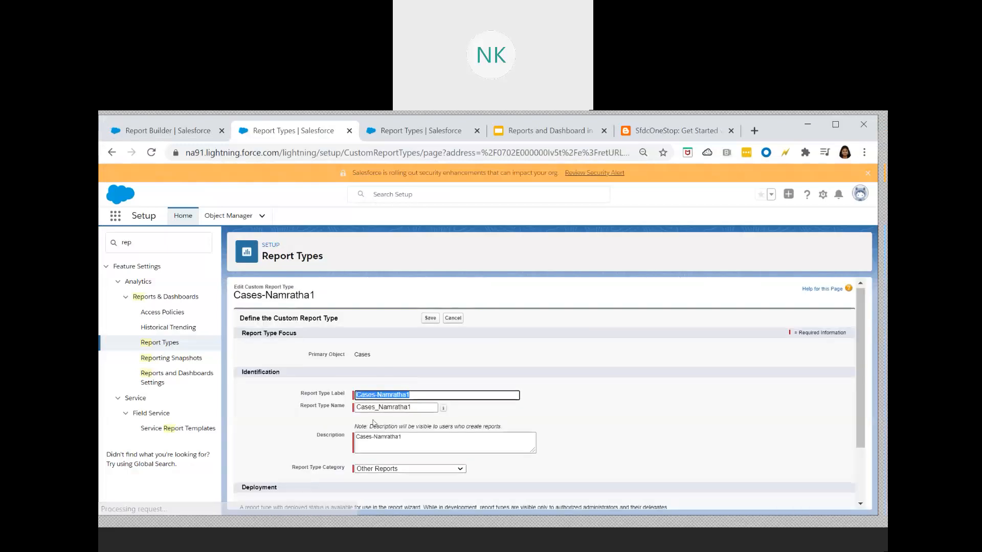
{"action": "scroll", "coordinate": [463, 469], "scroll_direction": "down", "scroll_amount": 2}
{"action": "left_click", "coordinate": [484, 465]}
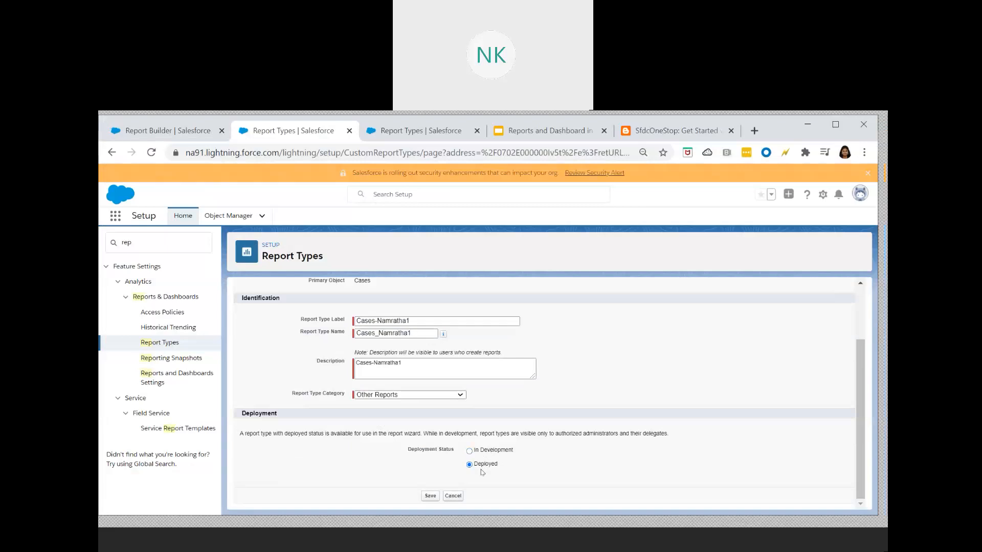
{"action": "left_click", "coordinate": [429, 496]}
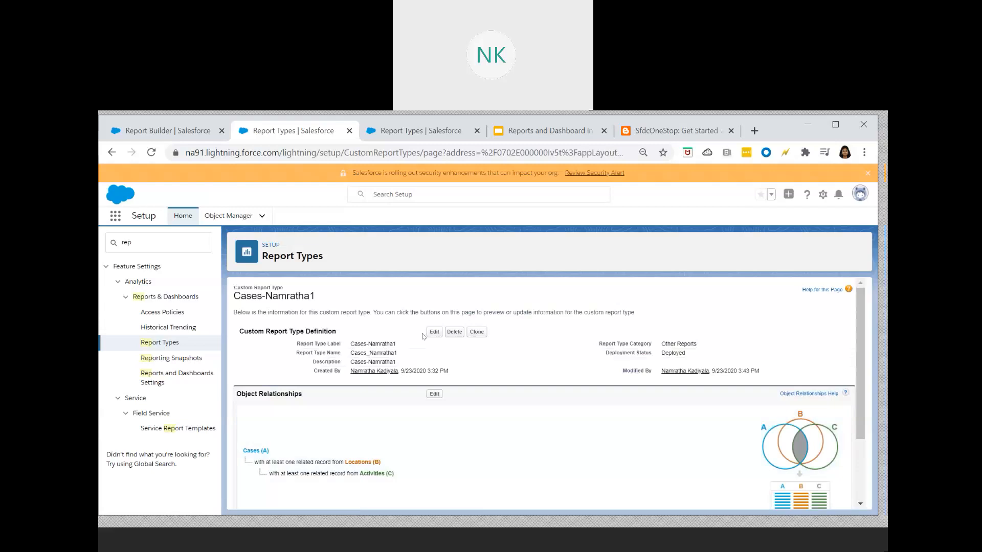
Reopen the report type definition, change its label to Cases-Location-Activities, and regenerate the report type name as Cases_Location_Activities
{"action": "left_click", "coordinate": [435, 332]}
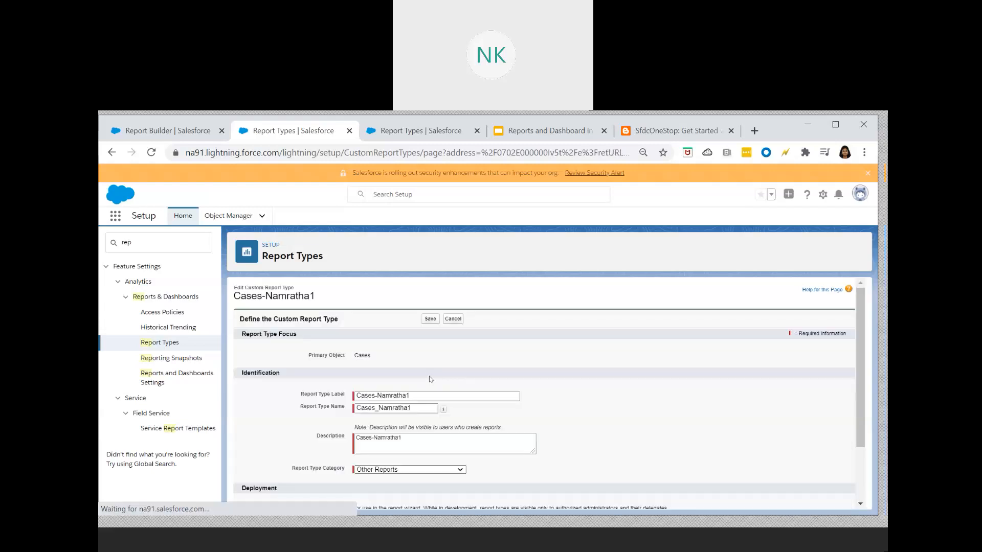
{"action": "double_click", "coordinate": [385, 395]}
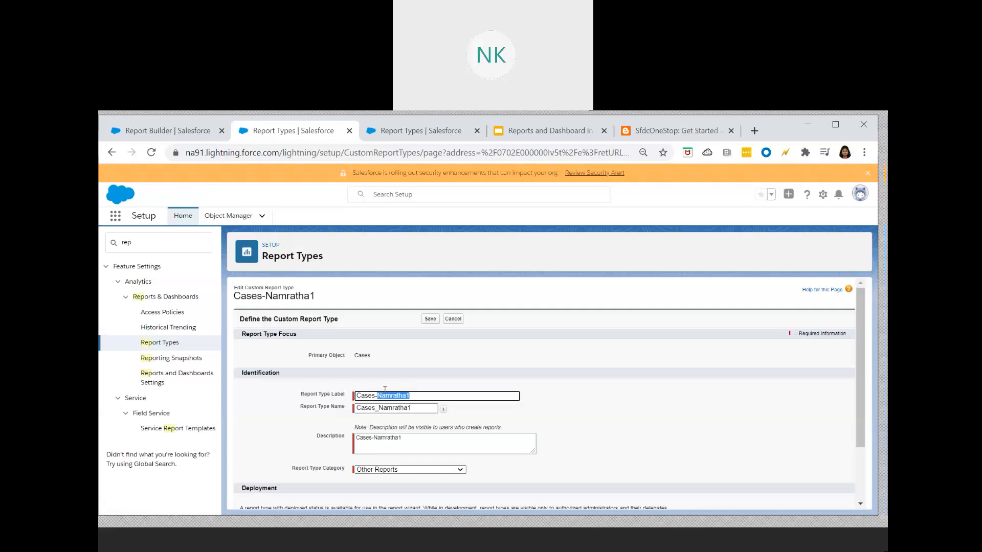
{"action": "type", "text": "Location-Activities"}
{"action": "key", "text": "Tab"}
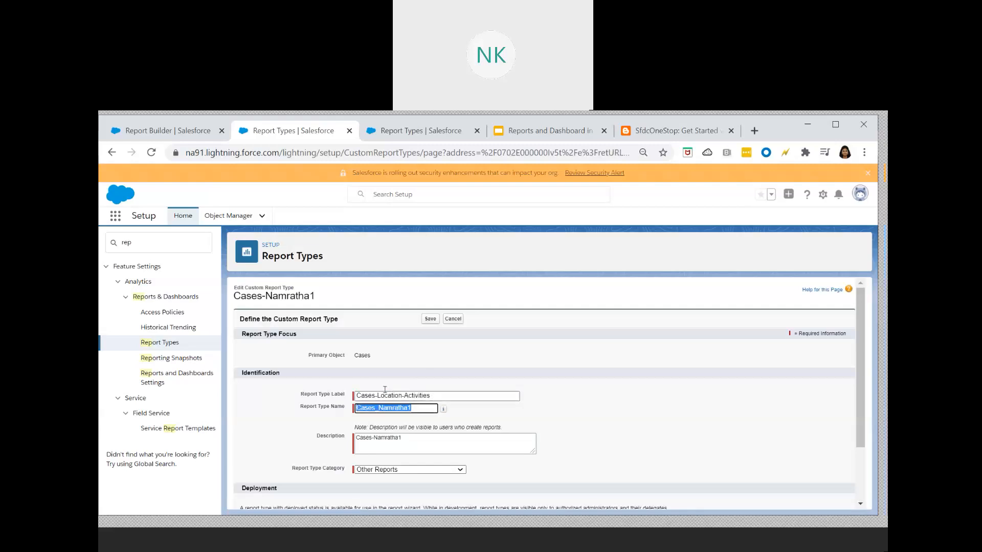
{"action": "key", "text": "BackSpace"}
{"action": "key", "text": "shift+Tab"}
{"action": "key", "text": "Tab"}
{"action": "key", "text": "shift+Tab"}
Copy the new label Cases-Location-Activities into the report type's description and save the definition
{"action": "key", "text": "ctrl+c"}
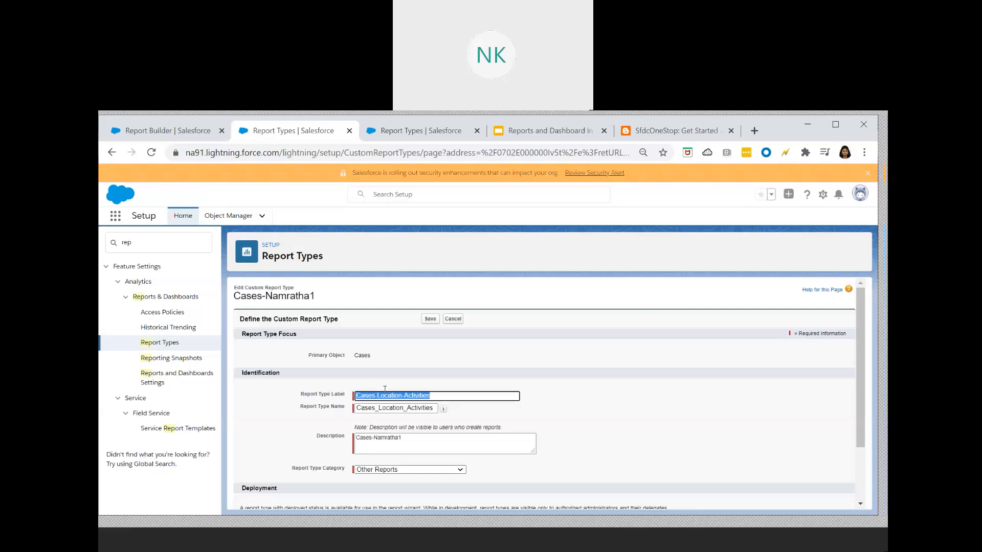
{"action": "triple_click", "coordinate": [370, 439]}
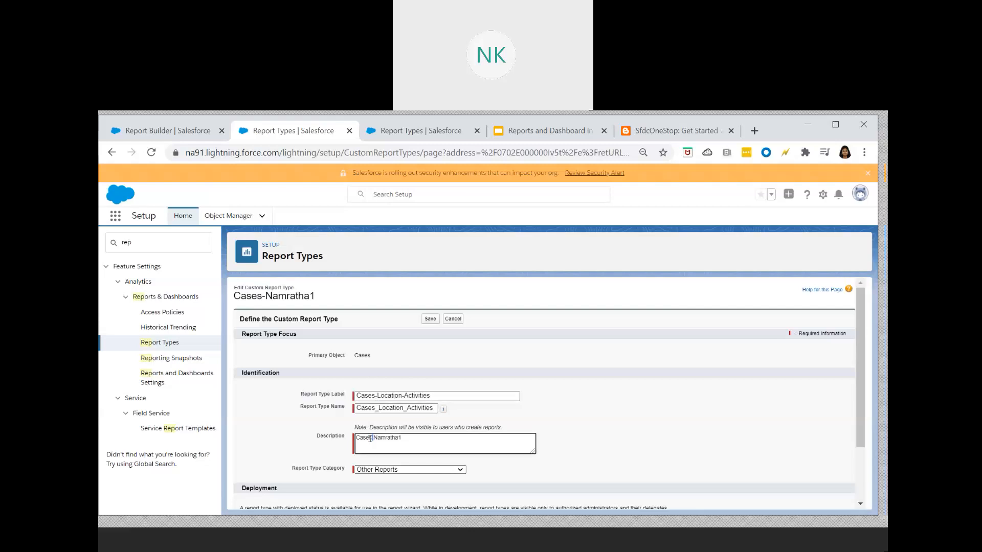
{"action": "key", "text": "ctrl+v"}
{"action": "left_click", "coordinate": [430, 319]}
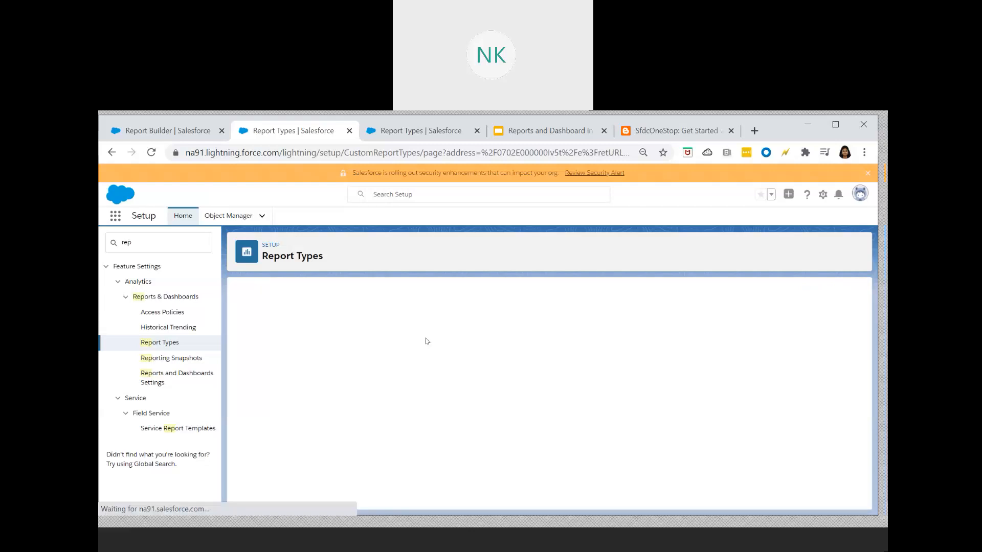